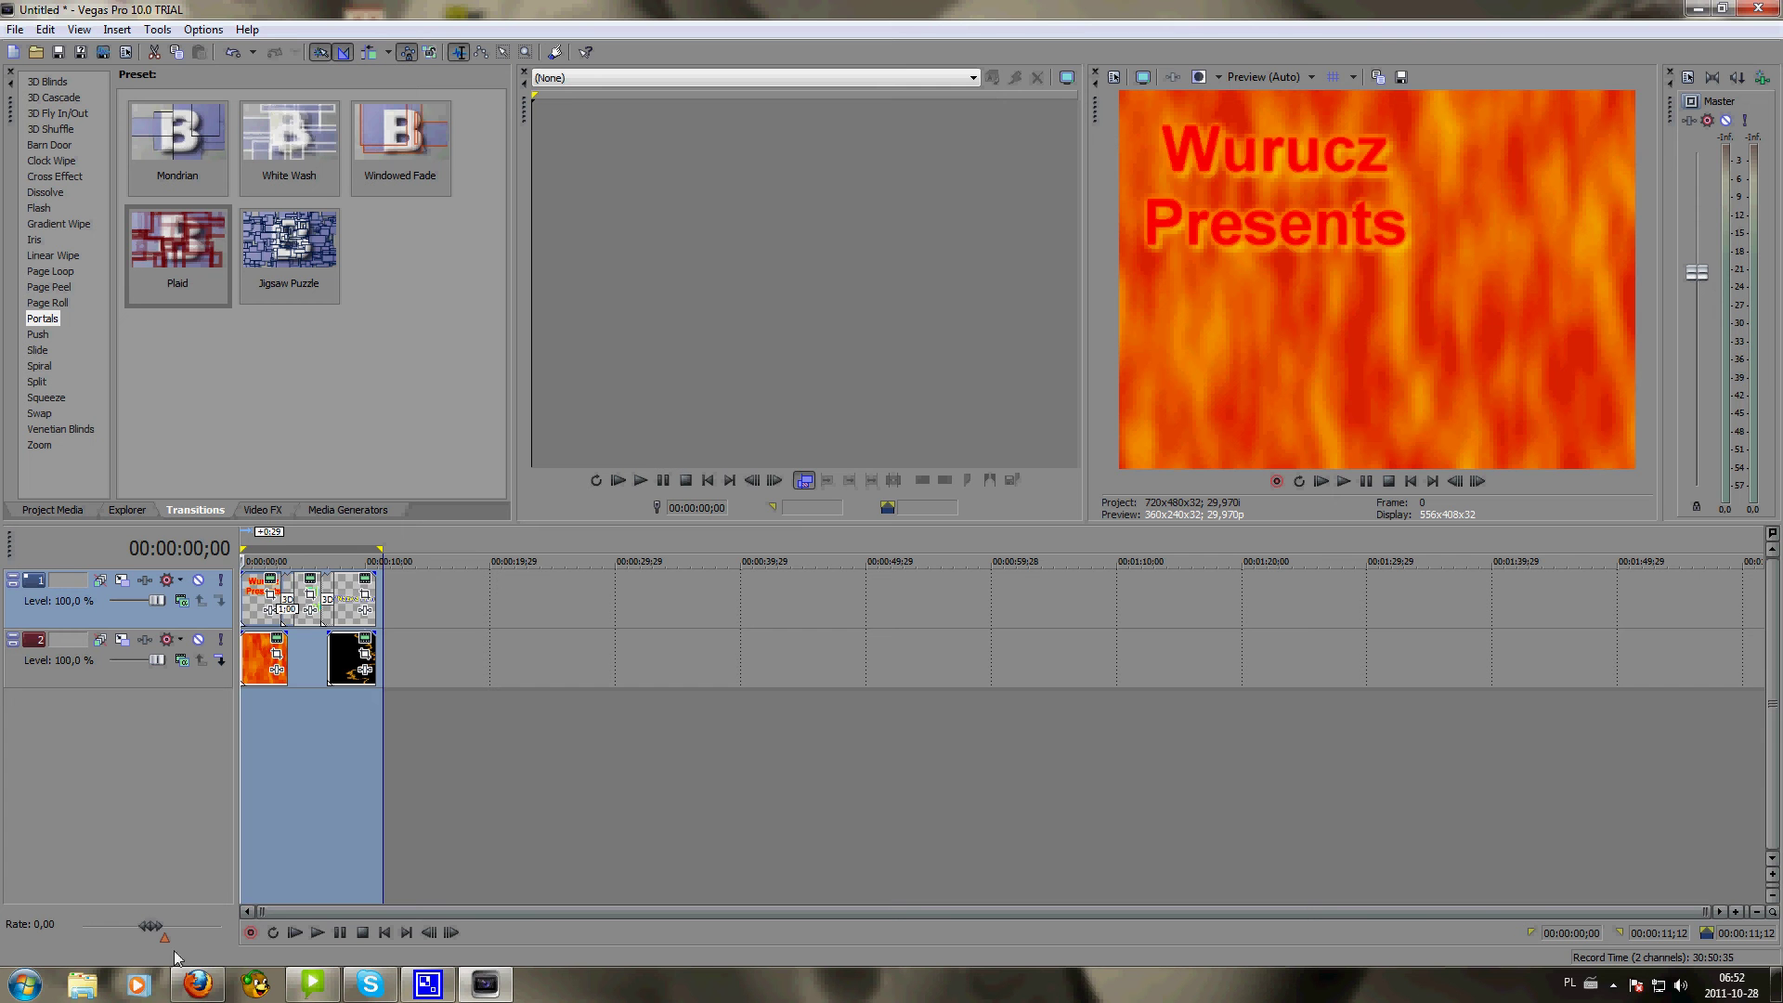
- Play back the existing intro project and delete all clips from the timeline
left_click(300, 934)
key("ctrl+a")
key("Delete")
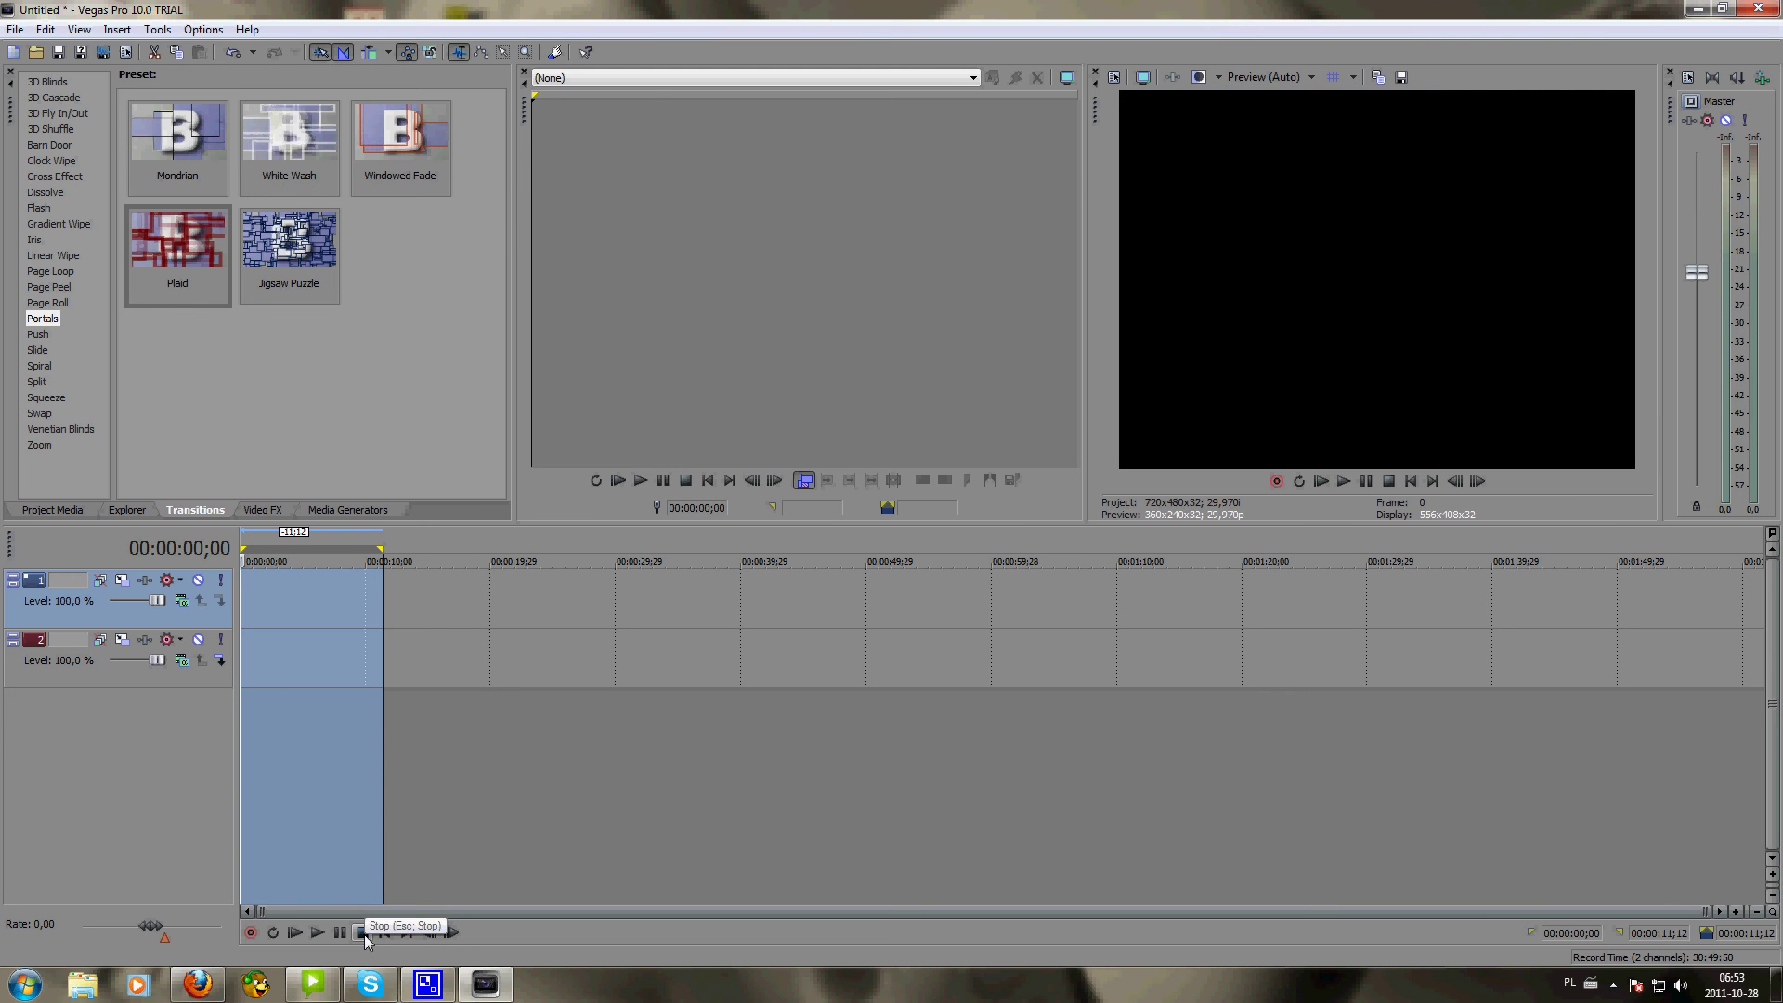
- Add a generated text clip with the Hot preset at the start of the first video track
left_click(337, 509)
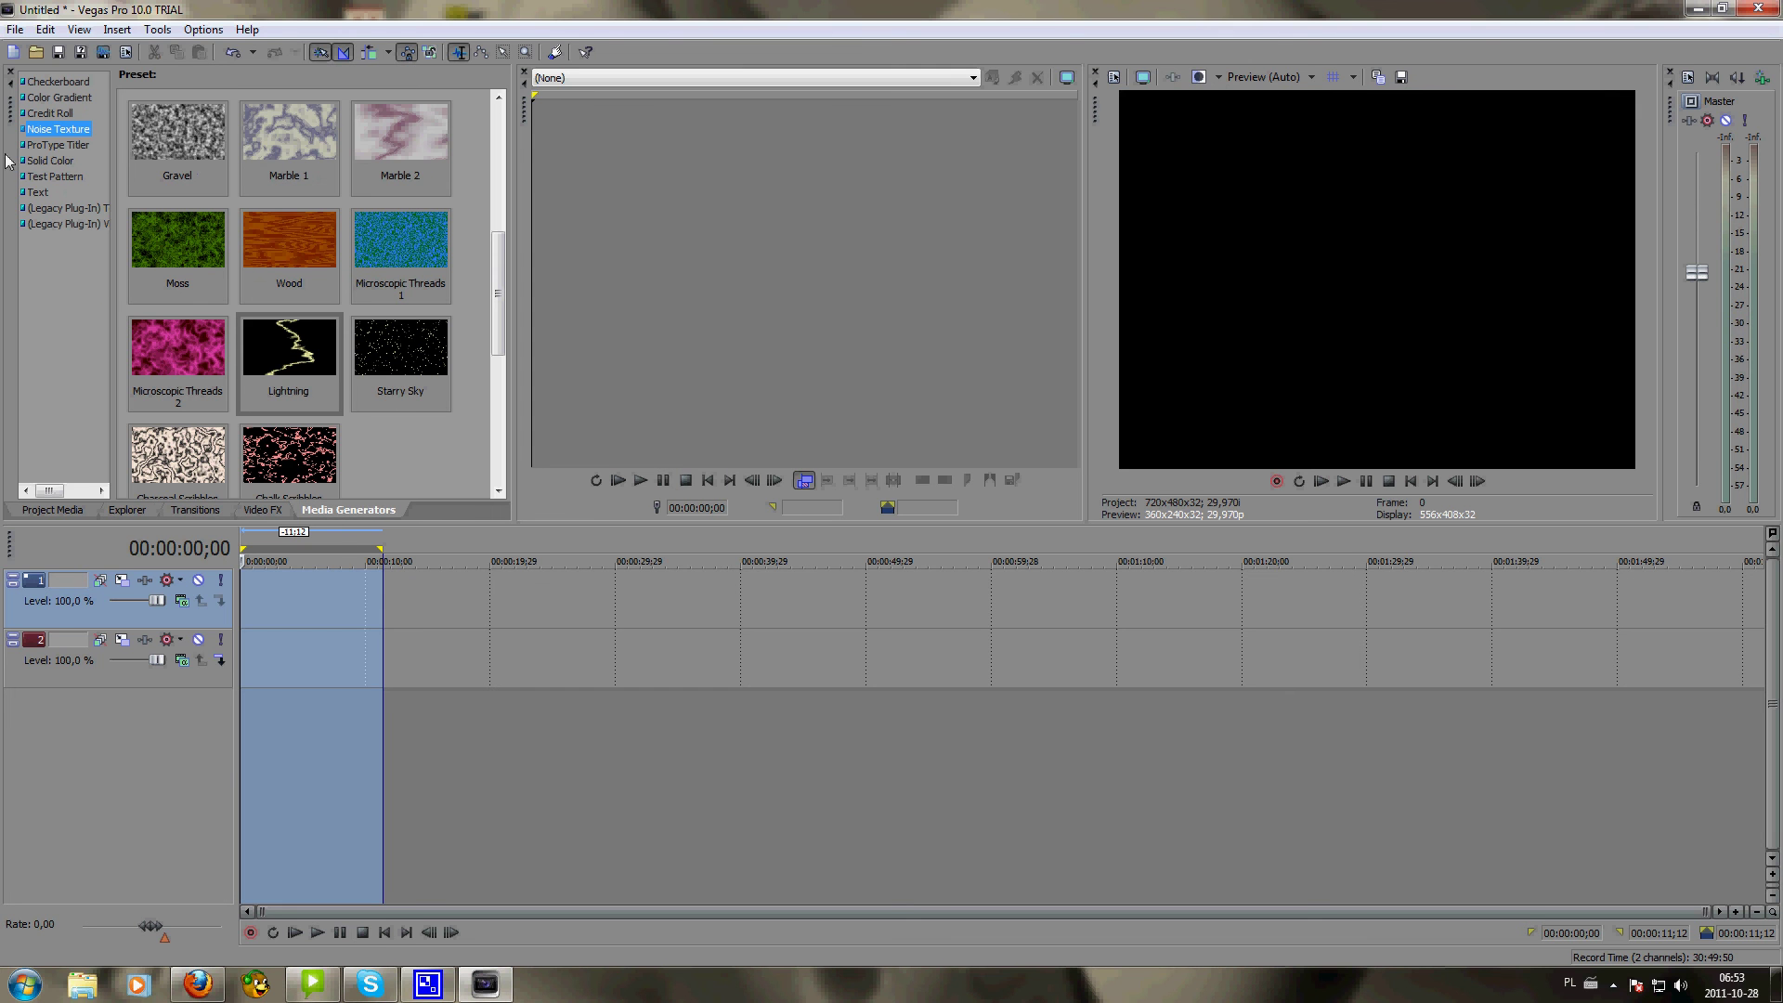
left_click(37, 191)
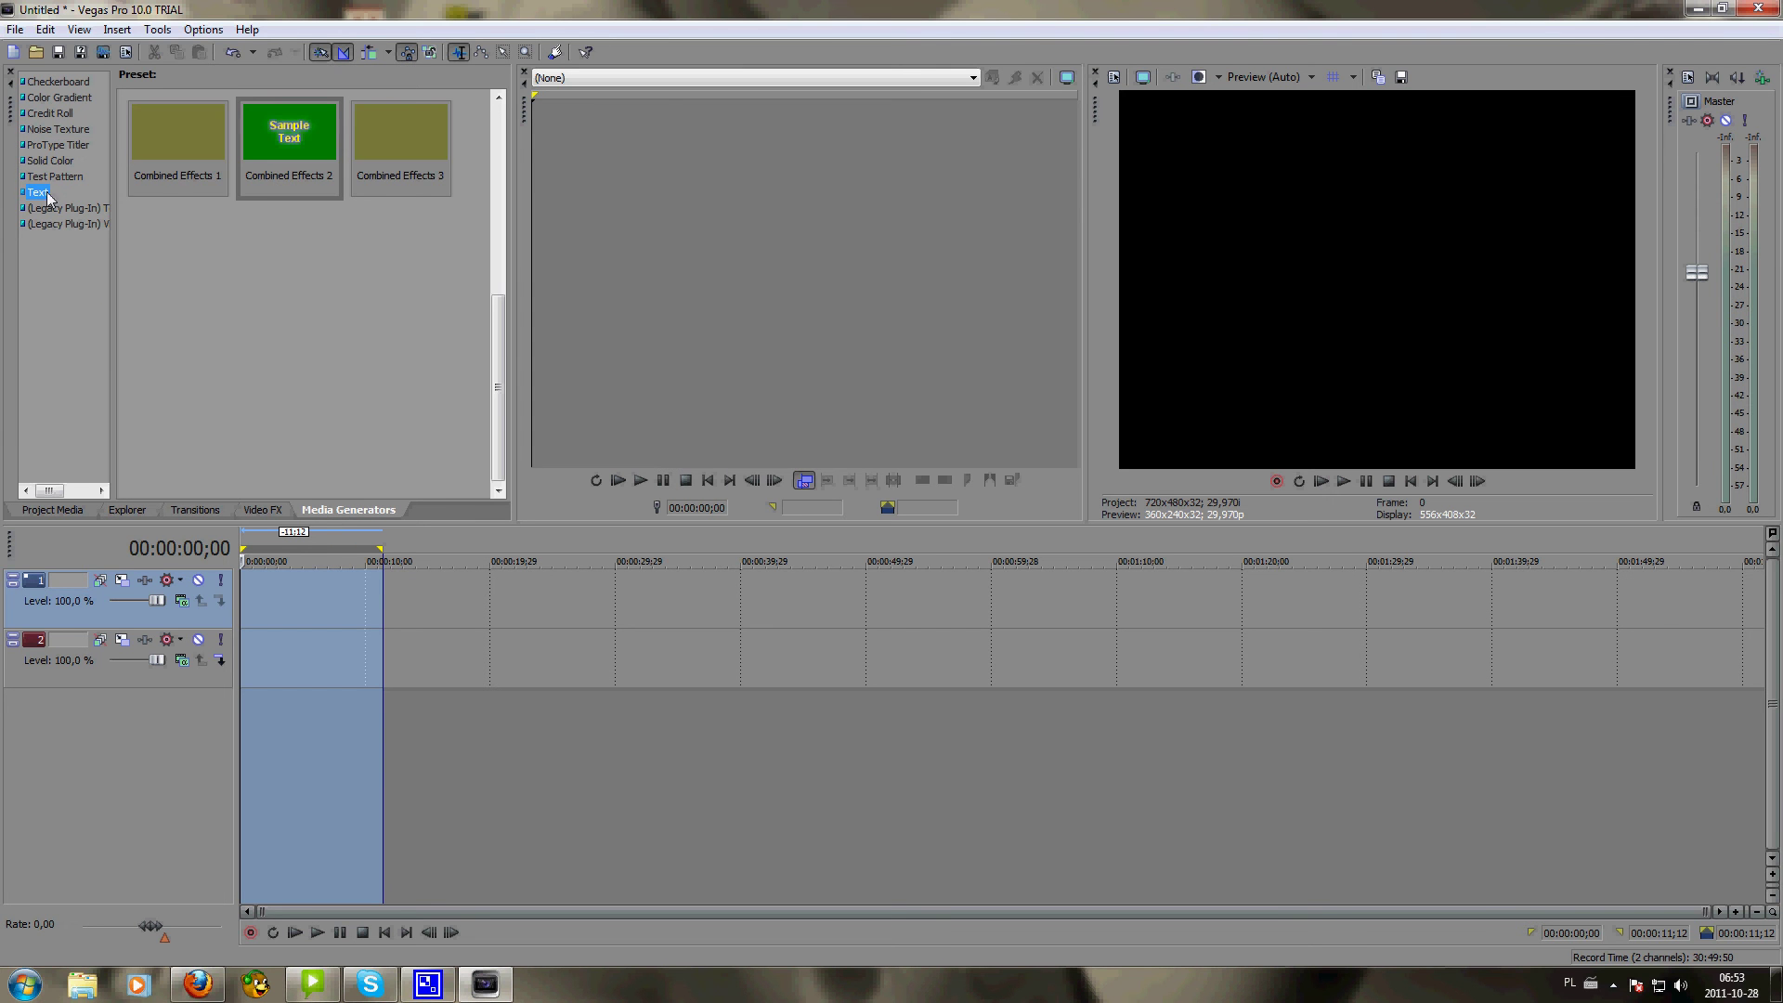
scroll(500, 347, "up", 3)
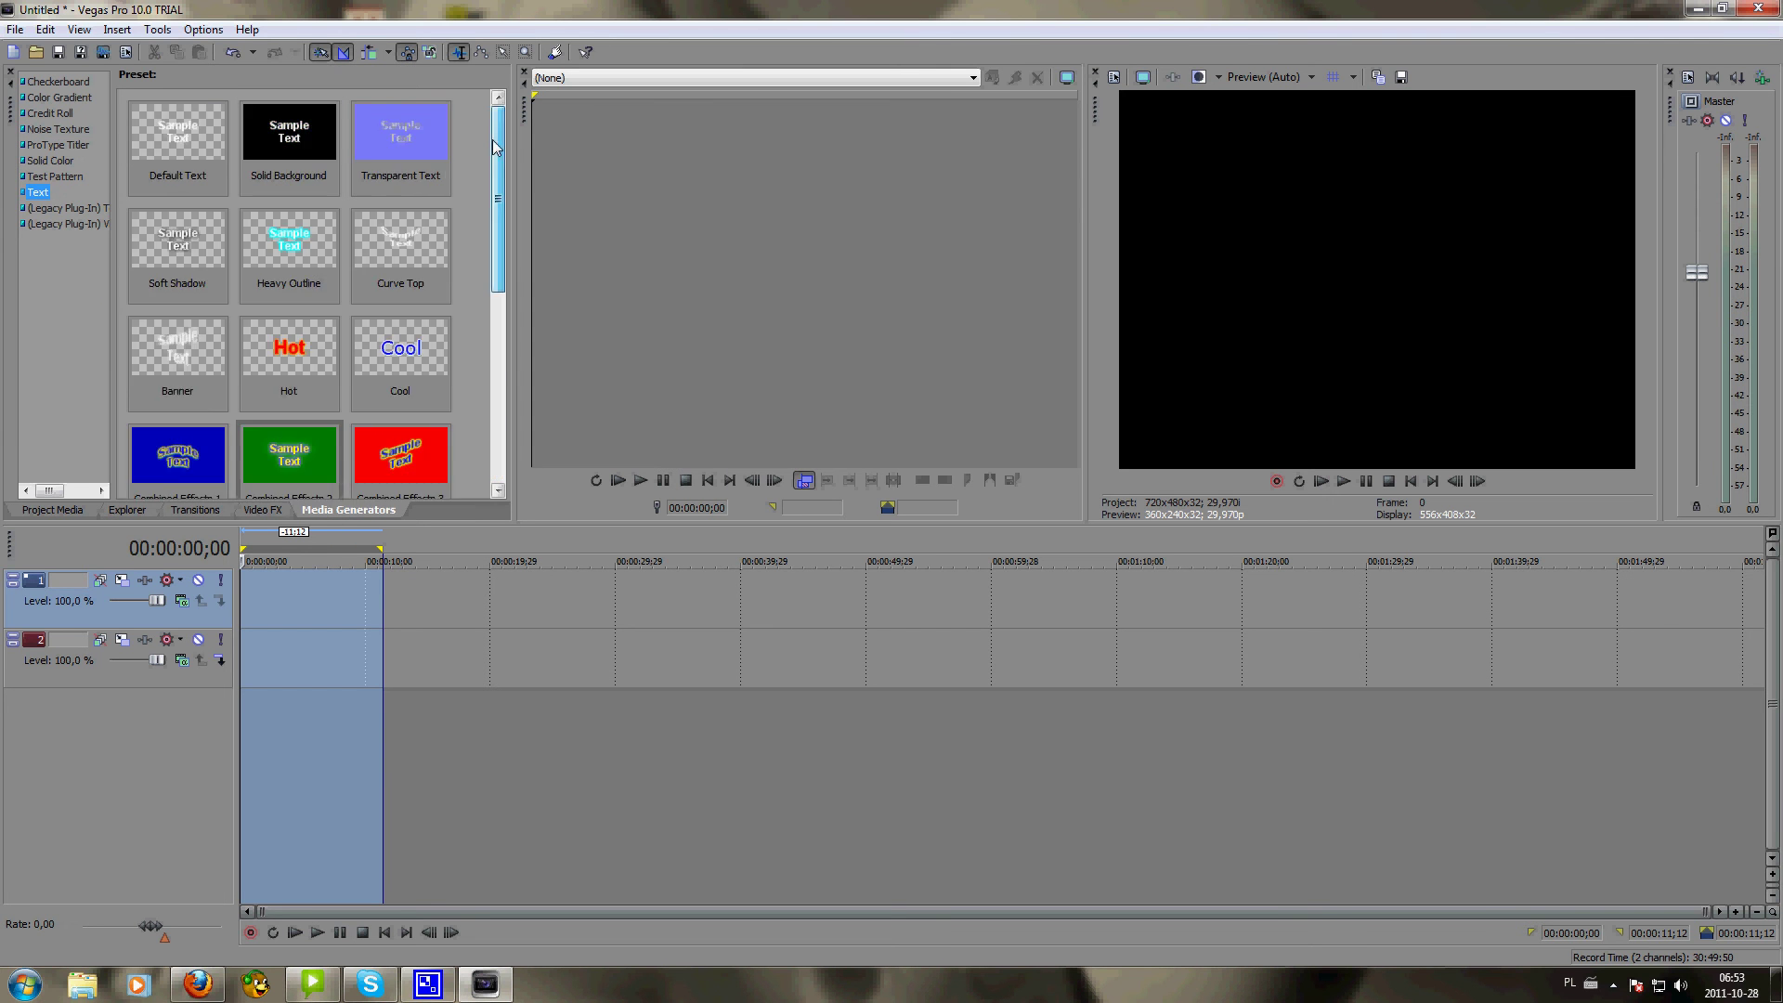
left_click_drag(302, 344, 249, 587)
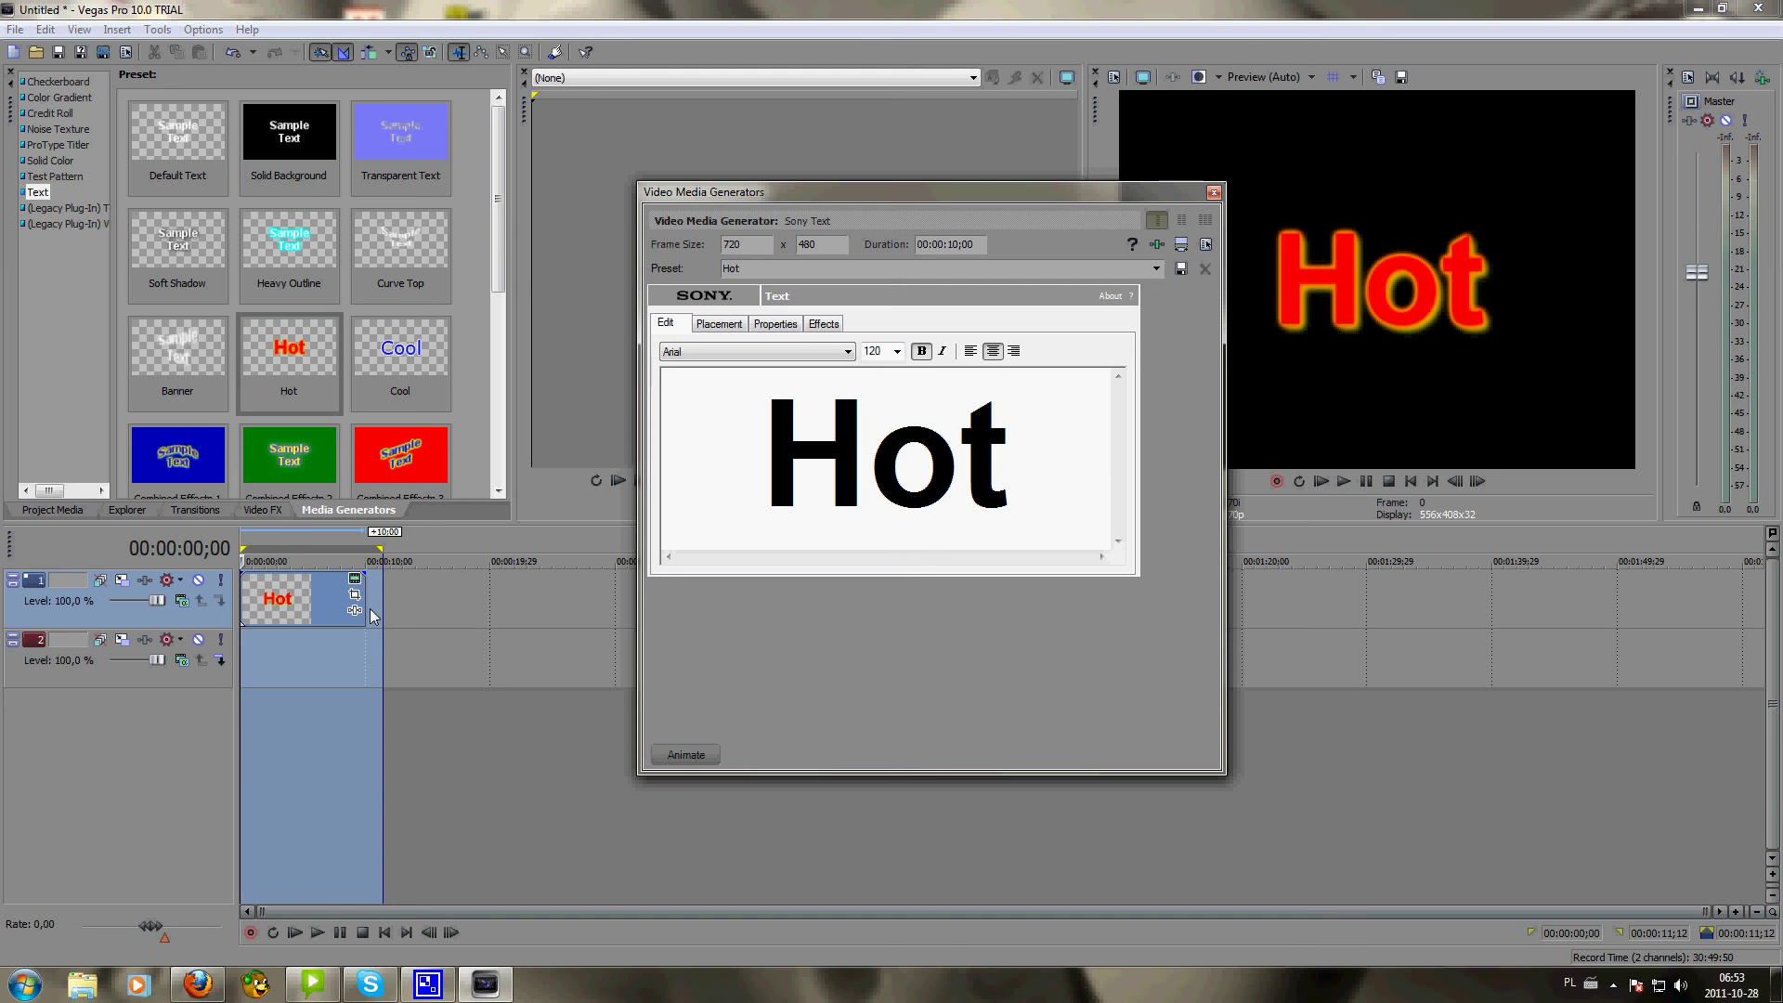
- Replace the Hot clip's text with "Wurucz" and "Presents" on two lines, and set the font size to 60
left_click_drag(1058, 449, 394, 249)
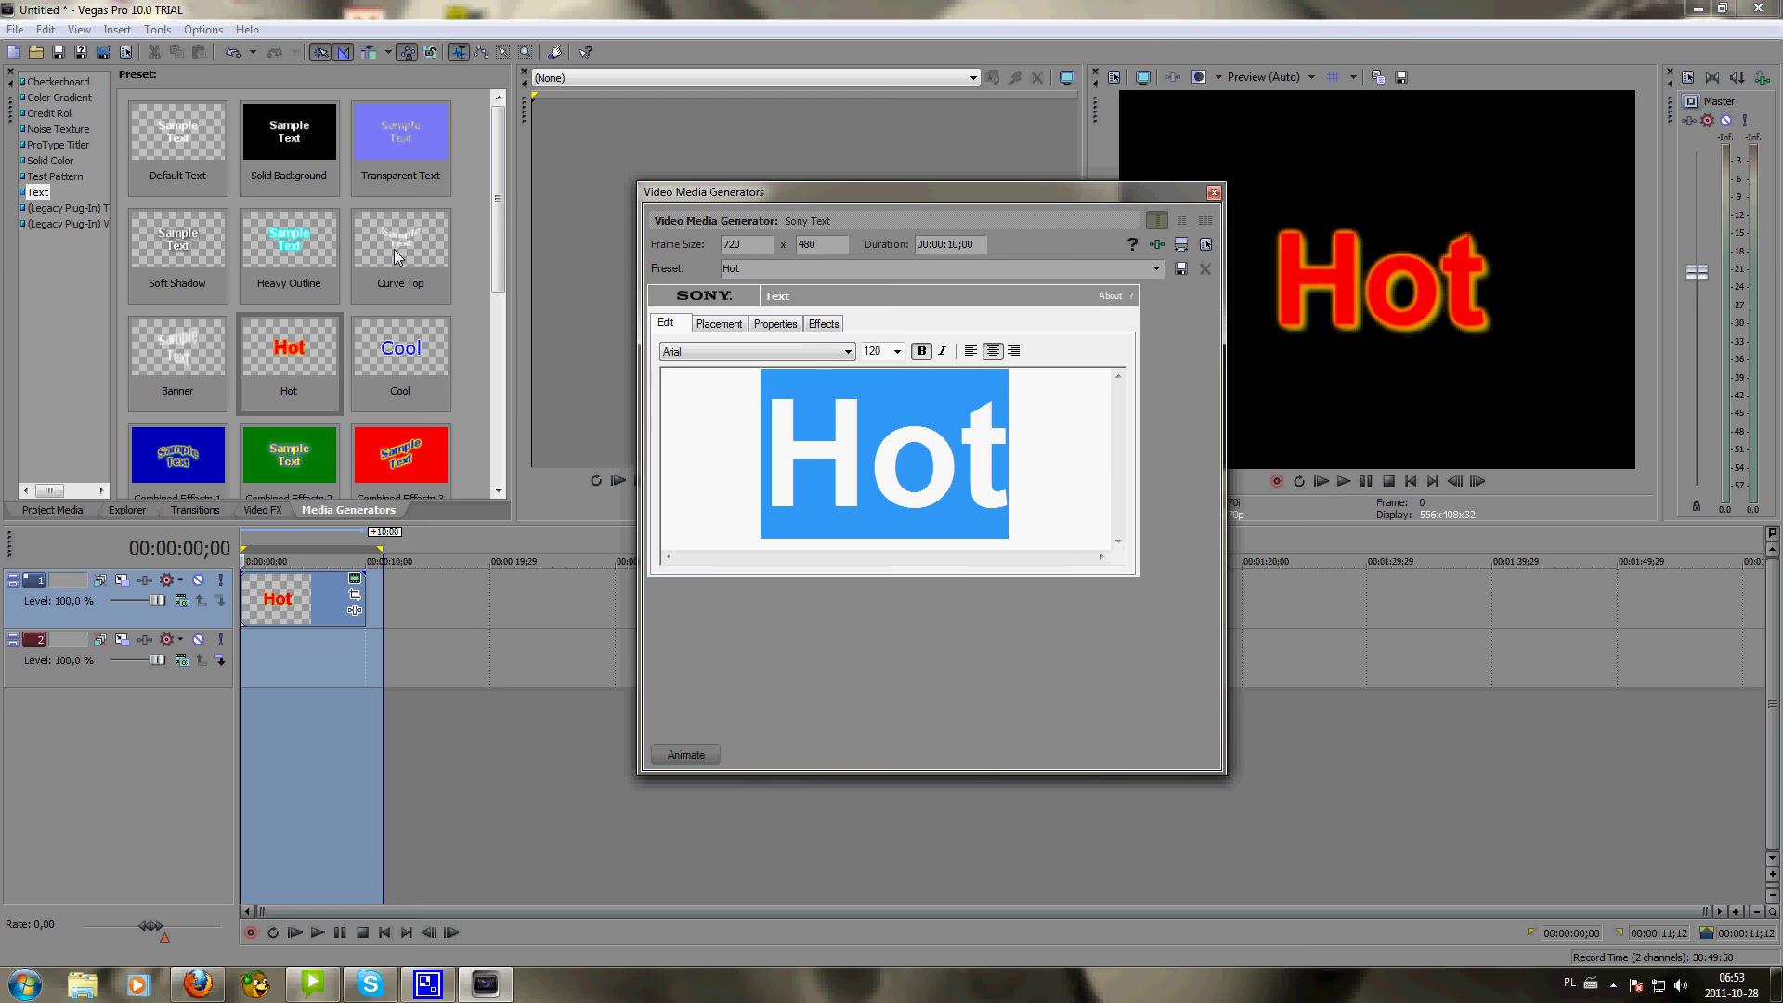
key("Delete")
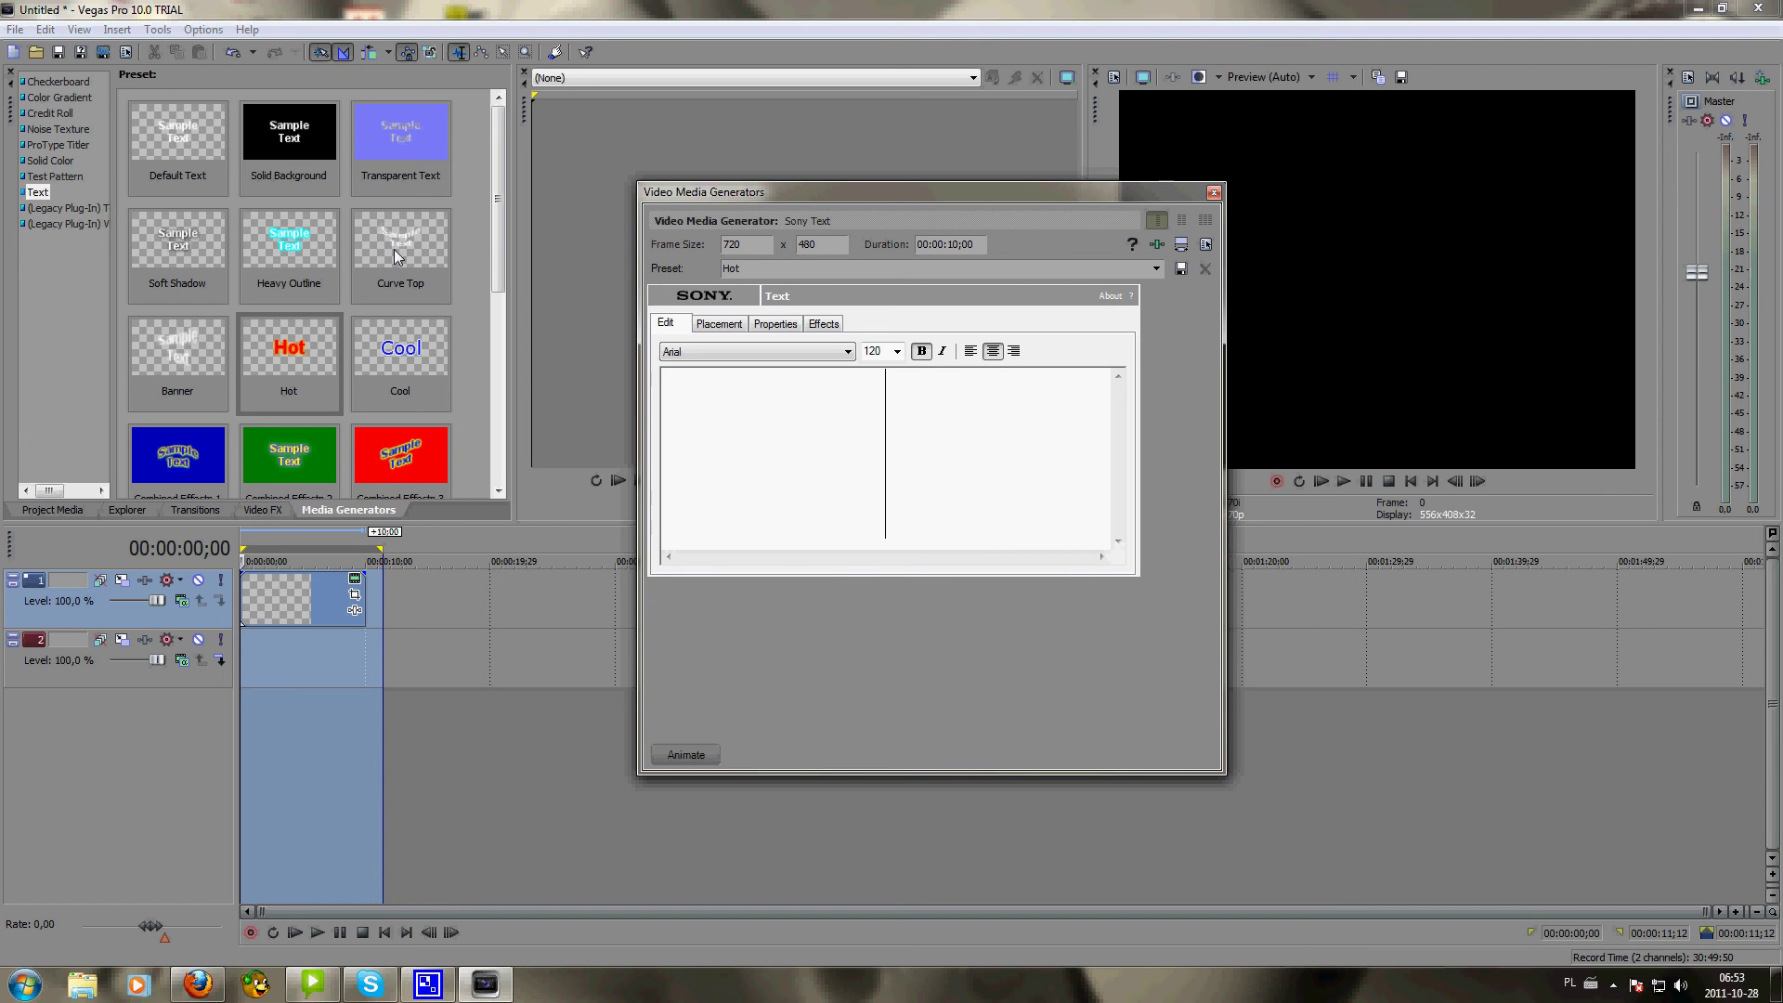
type("Wuruxc")
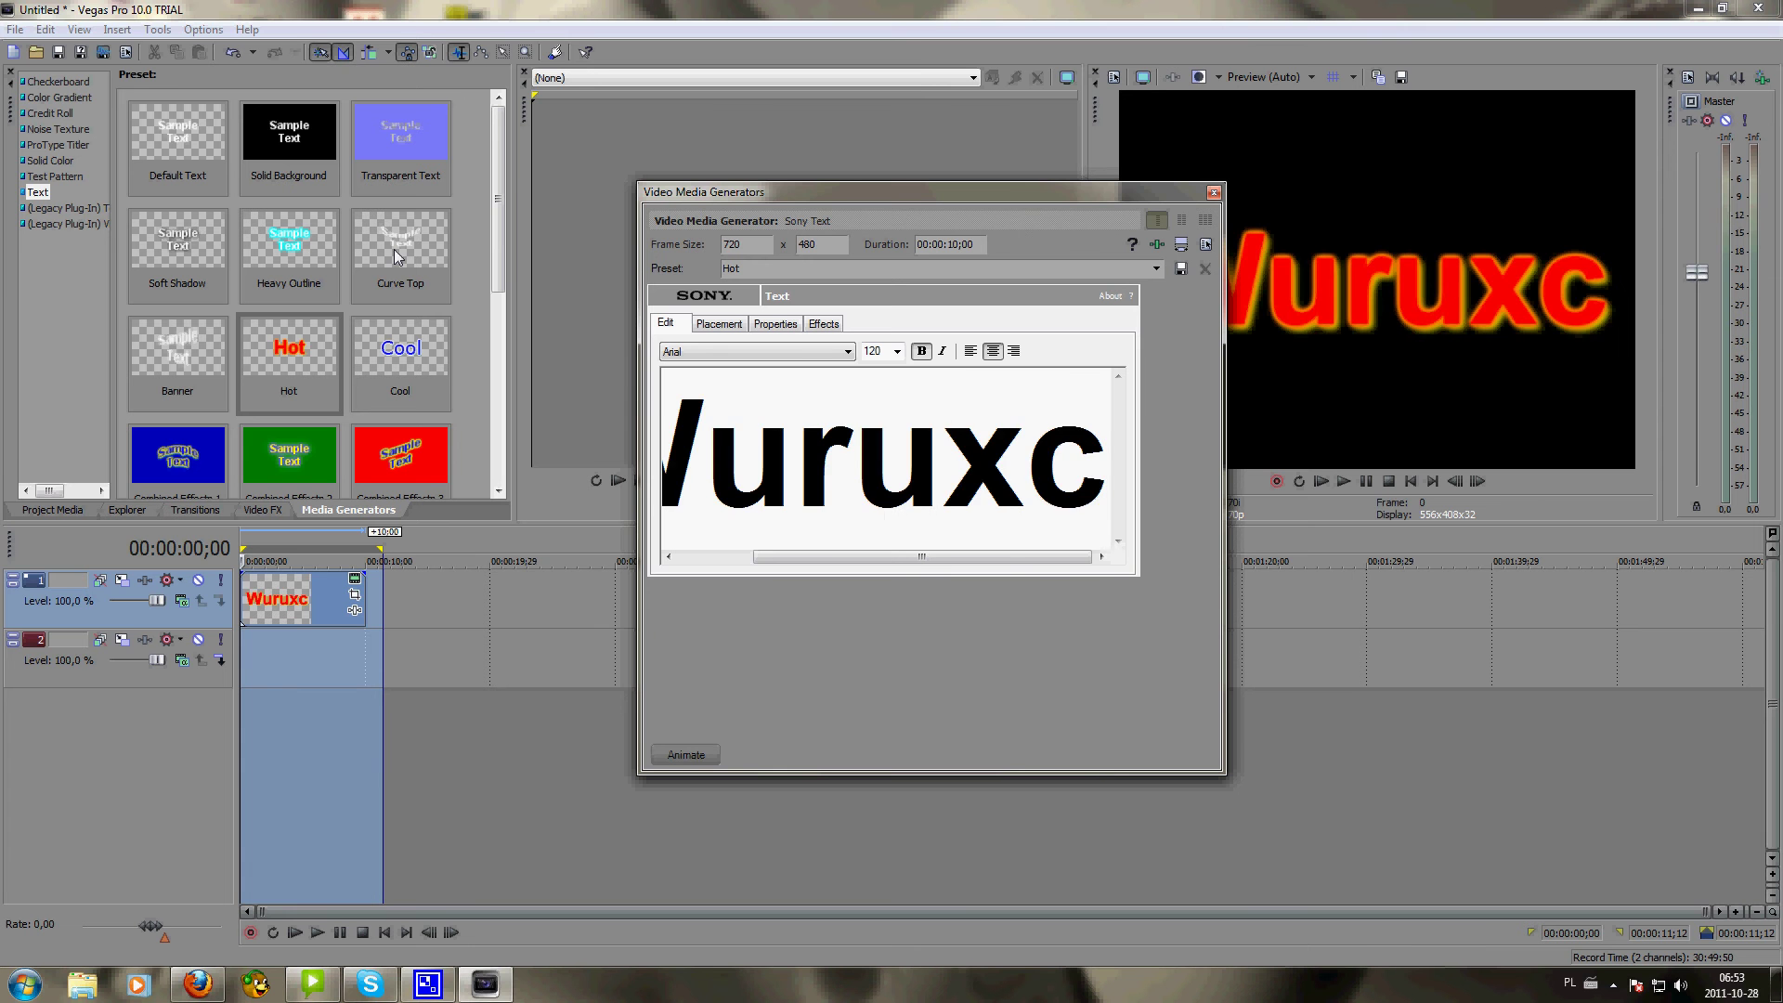
key("BackSpace")
key("BackSpace")
type("cz")
key("Return")
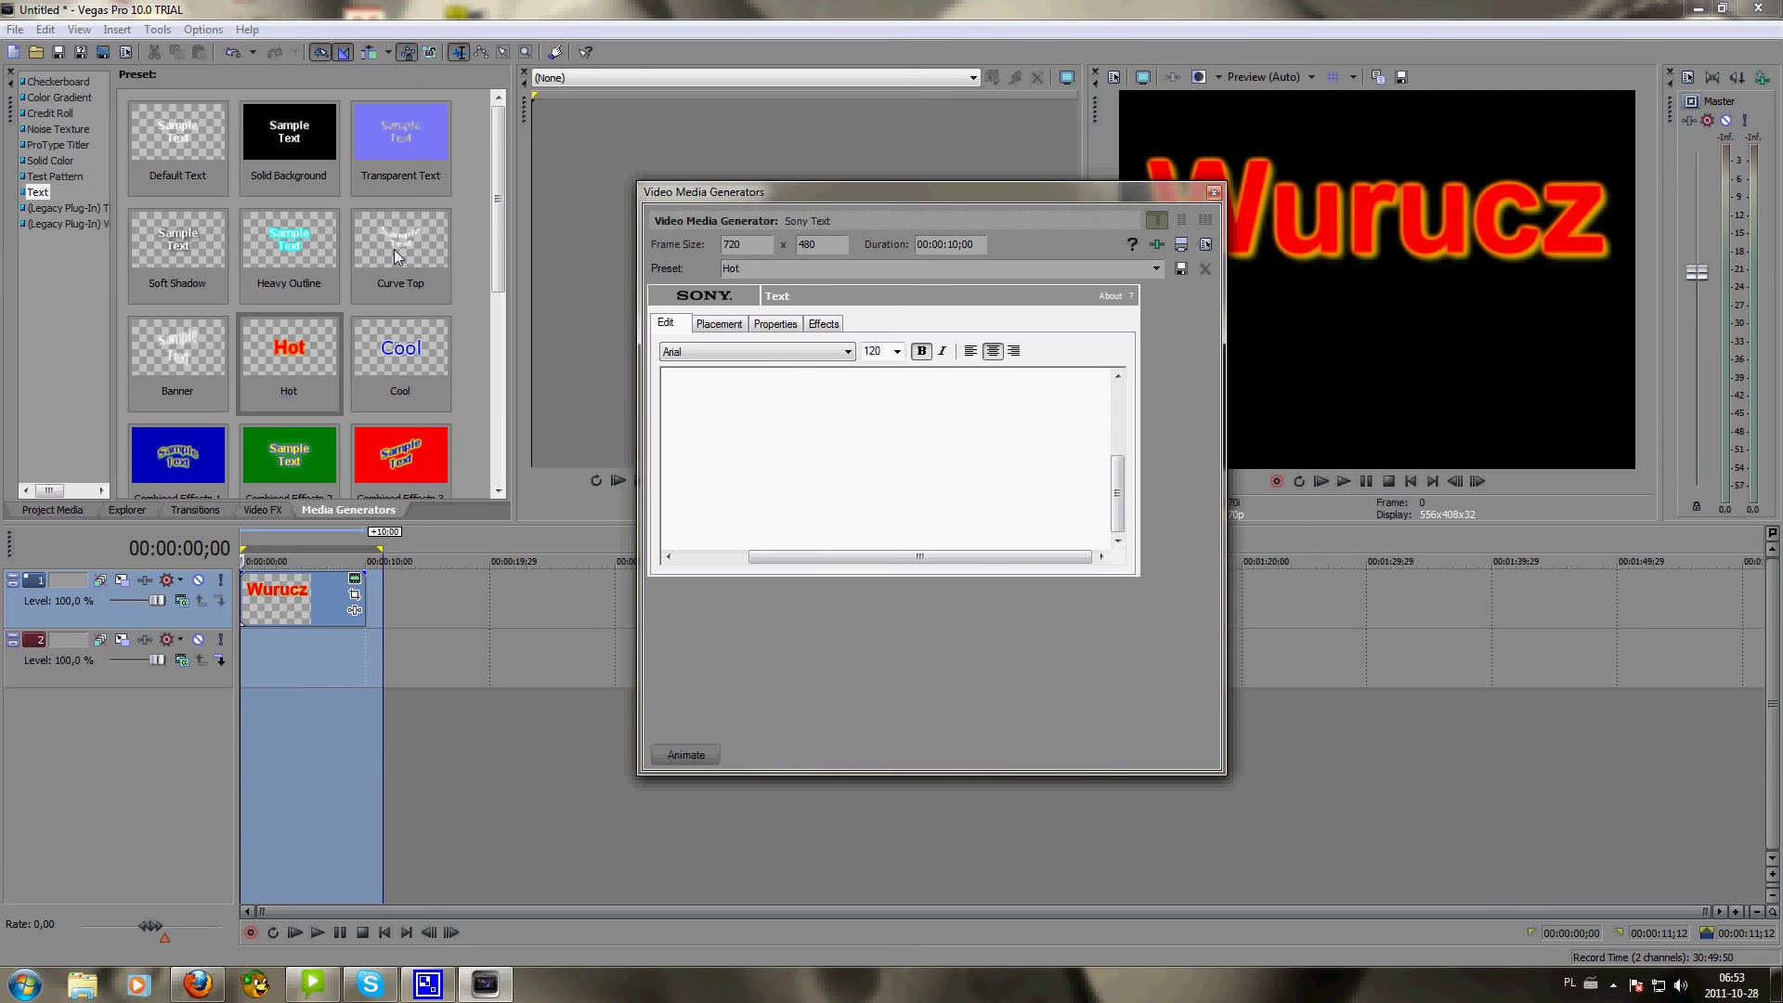
type("Presents")
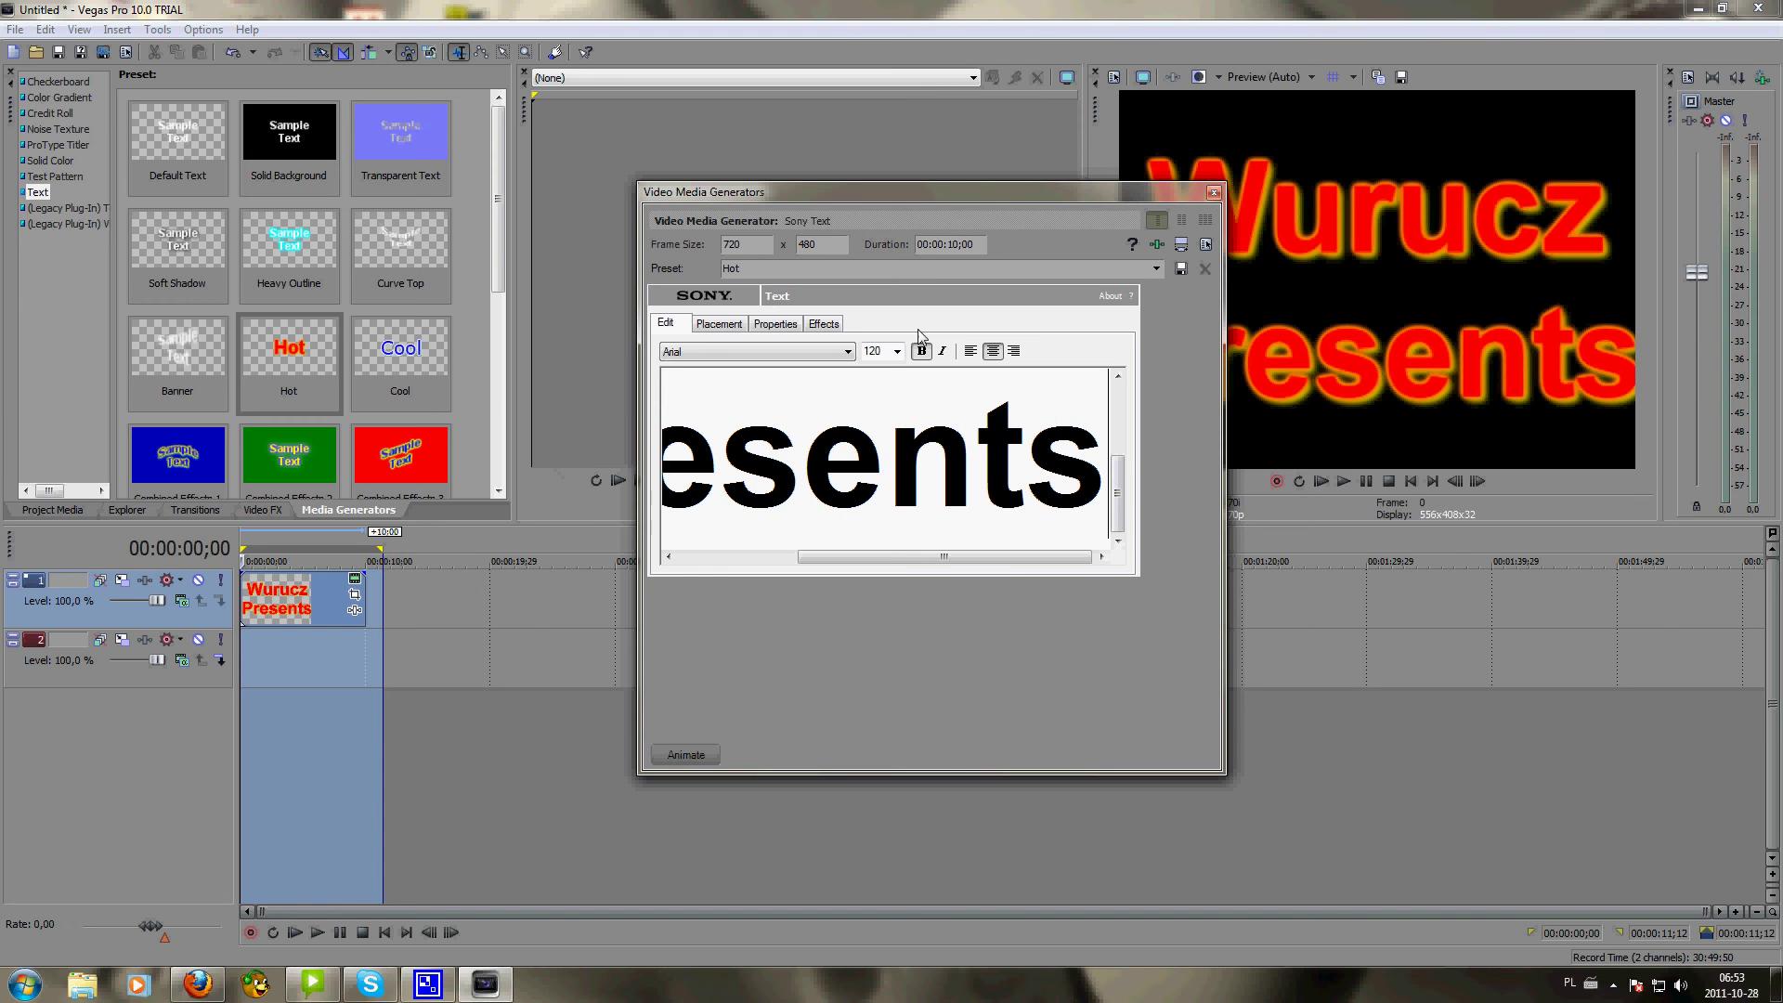
left_click(897, 351)
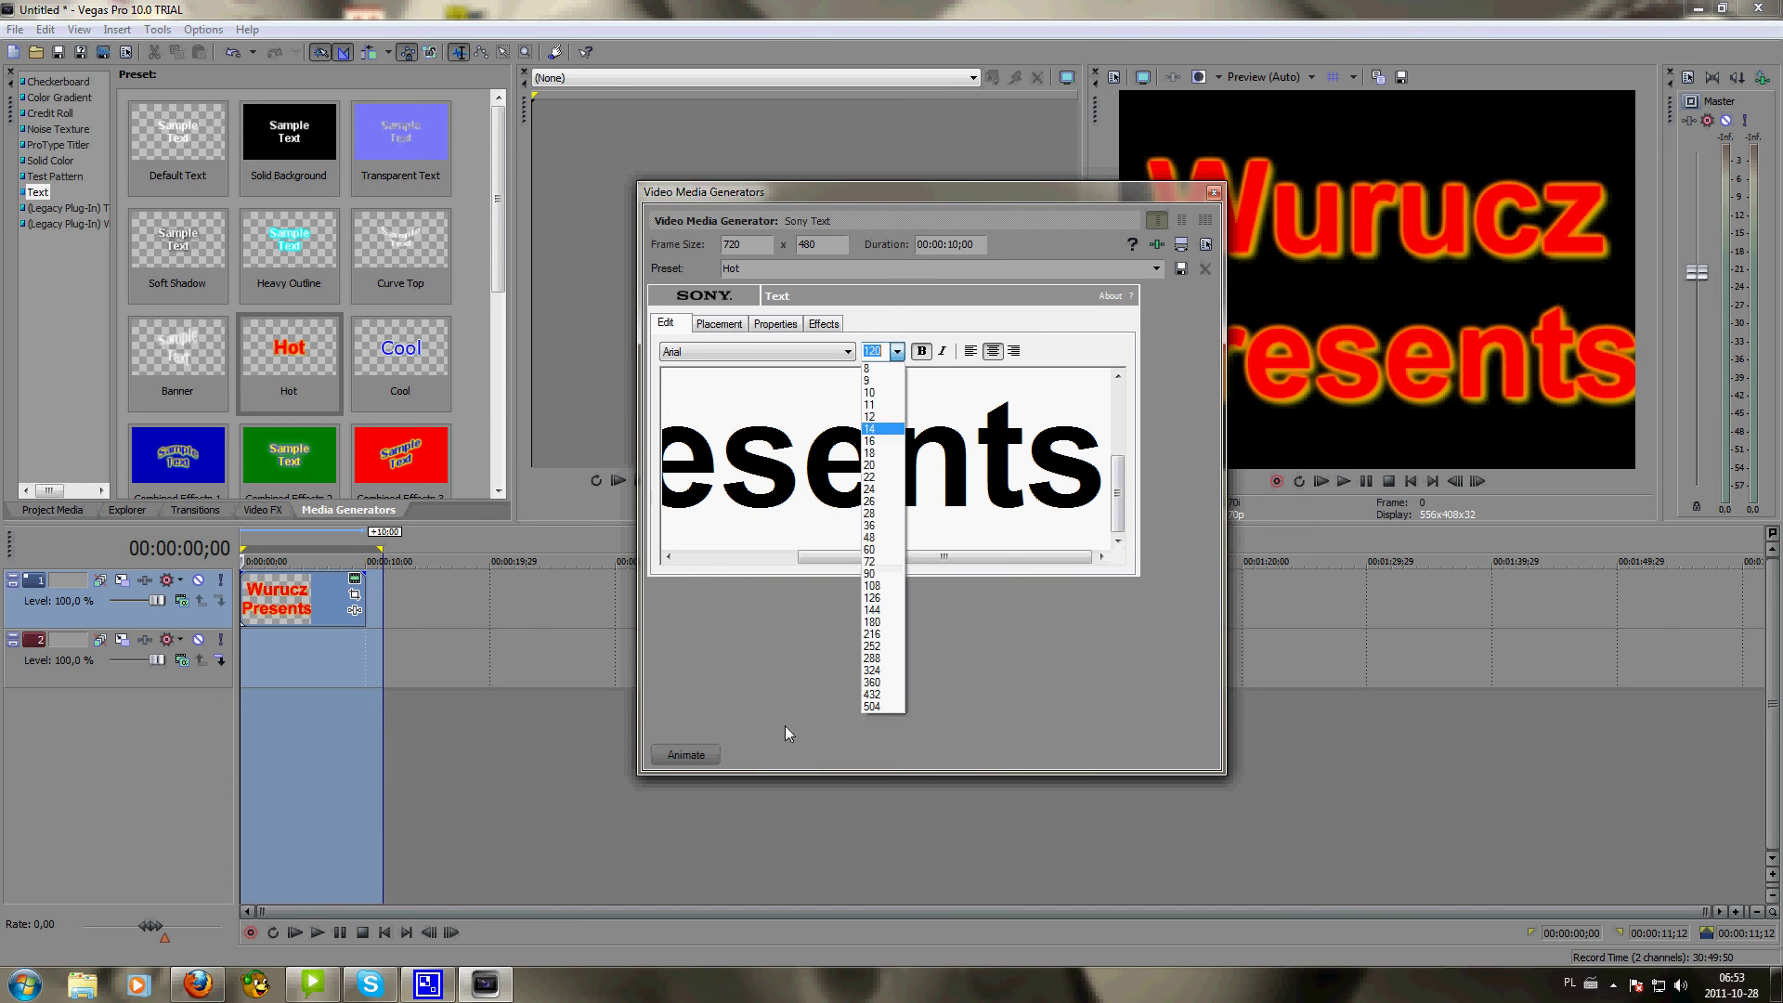
left_click(883, 550)
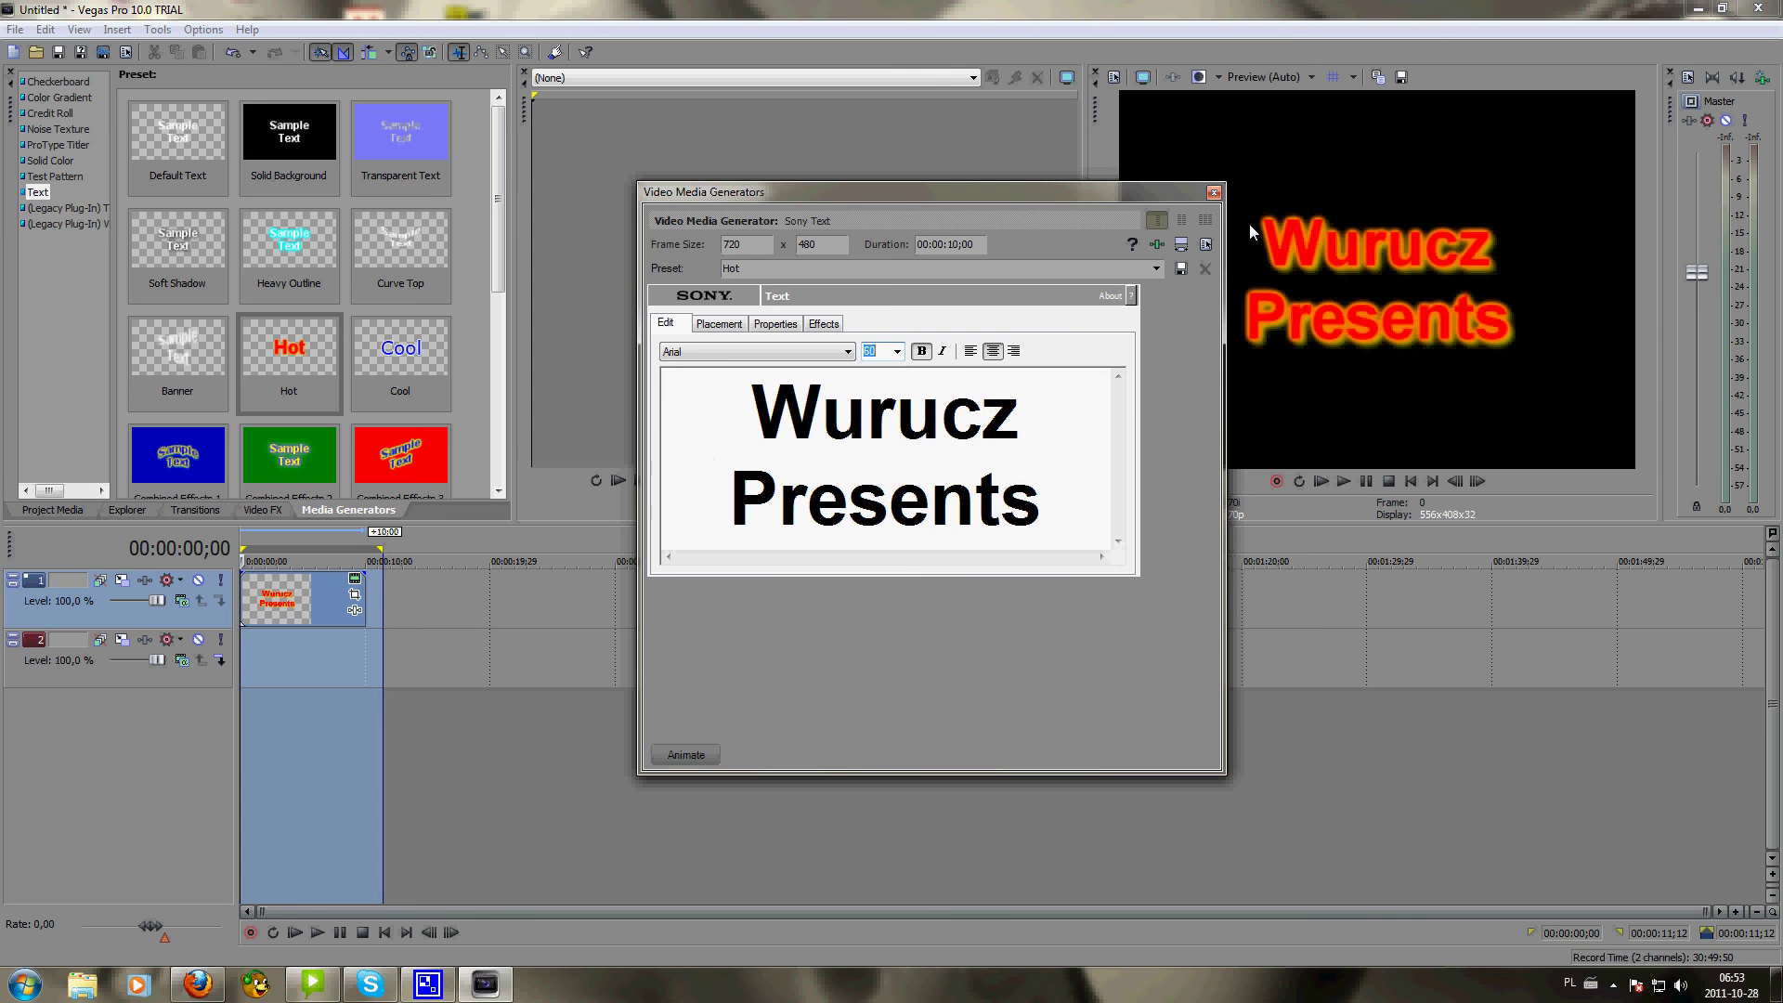
- Turn on animation for the title and place its starting position at the frame's upper left, about X -0.405, Y -0.485
left_click(762, 325)
left_click(720, 323)
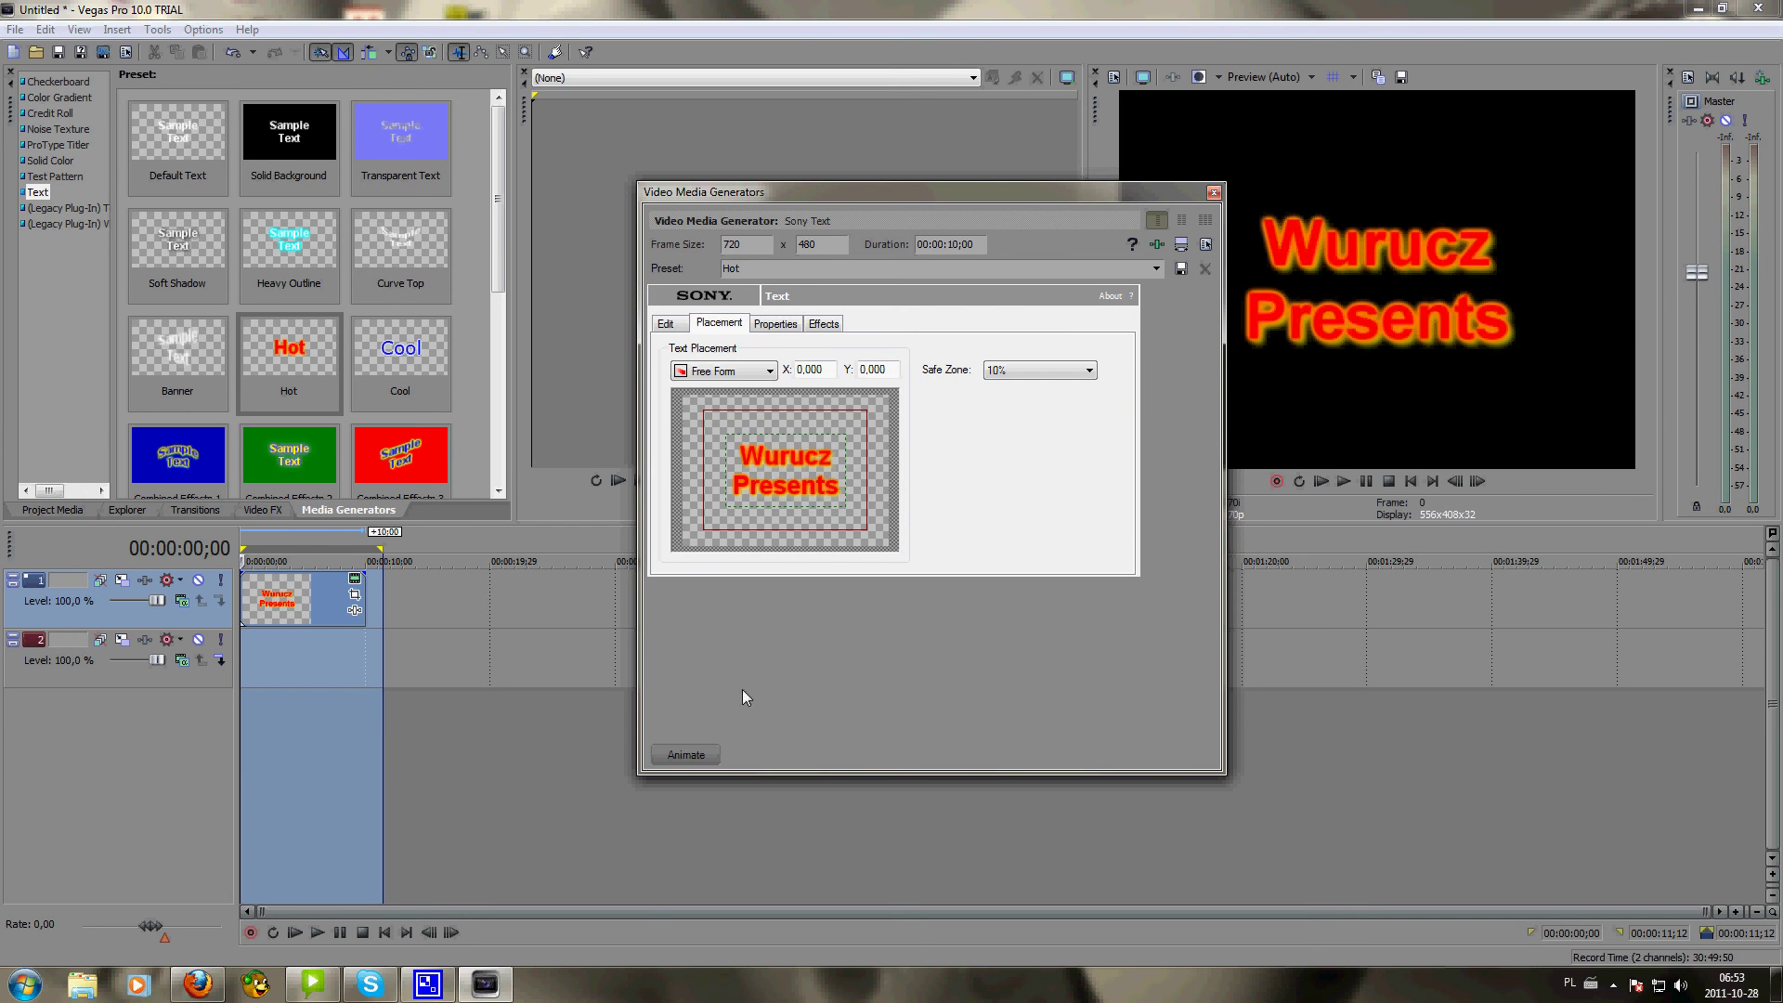
left_click(687, 755)
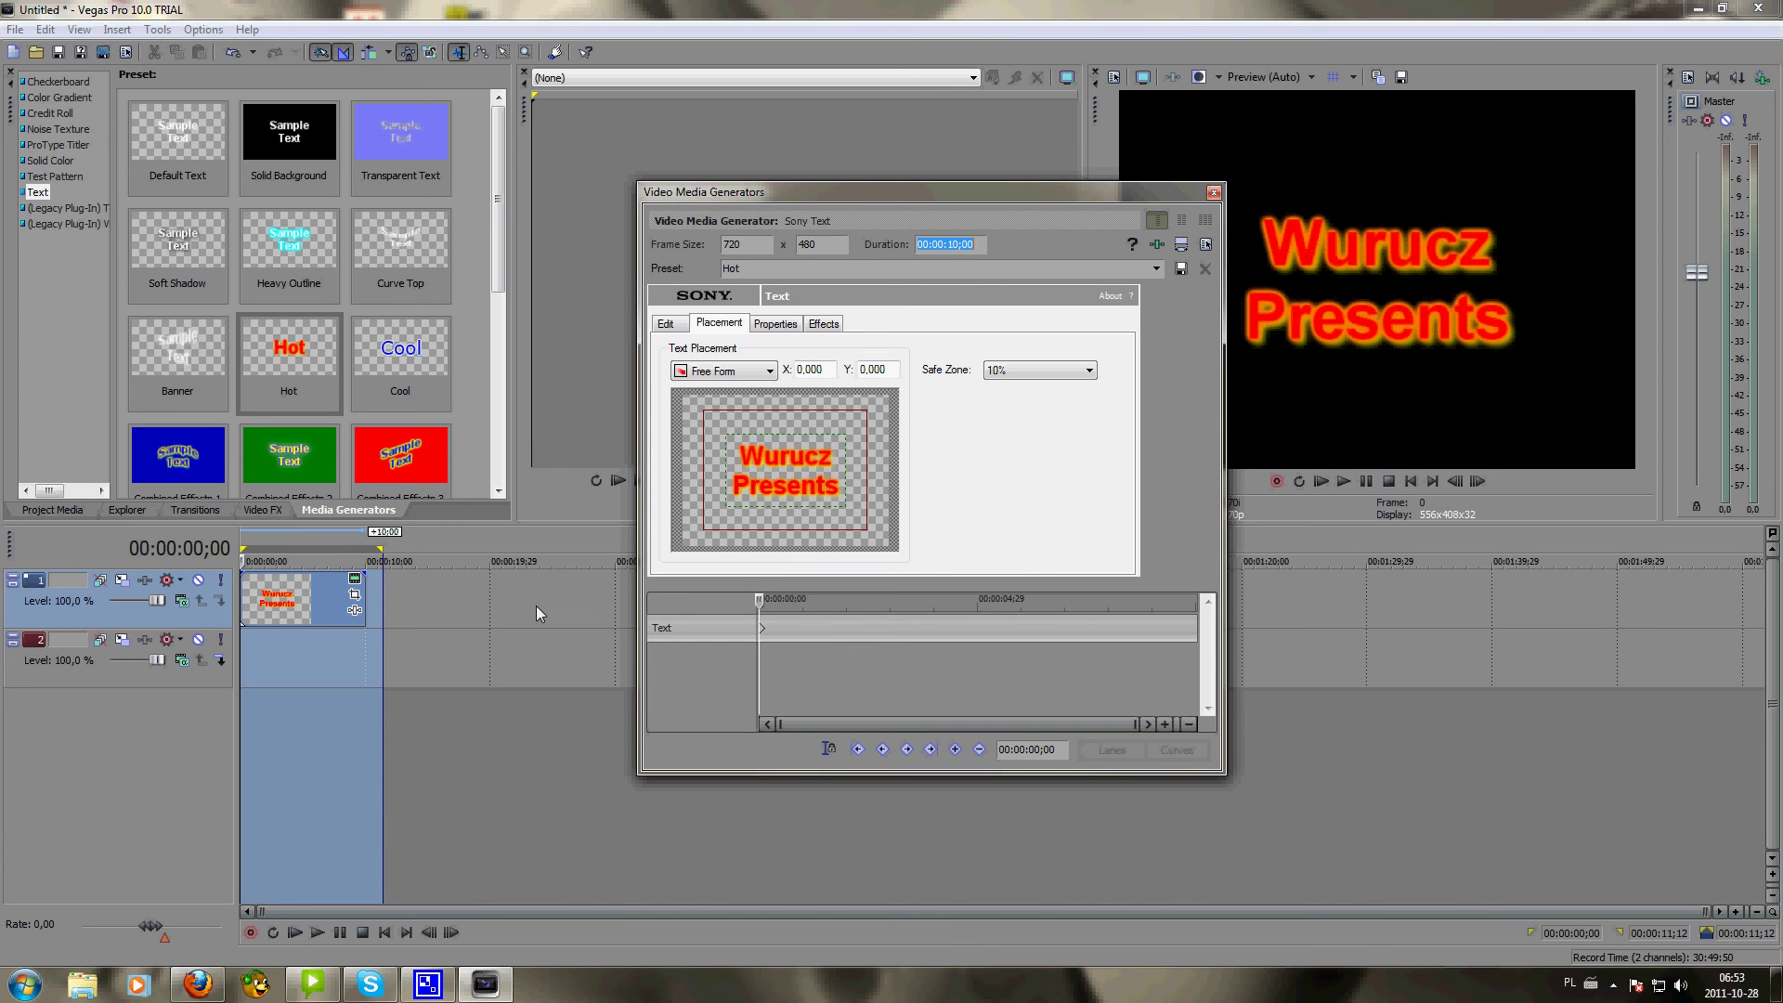
left_click_drag(797, 467, 757, 434)
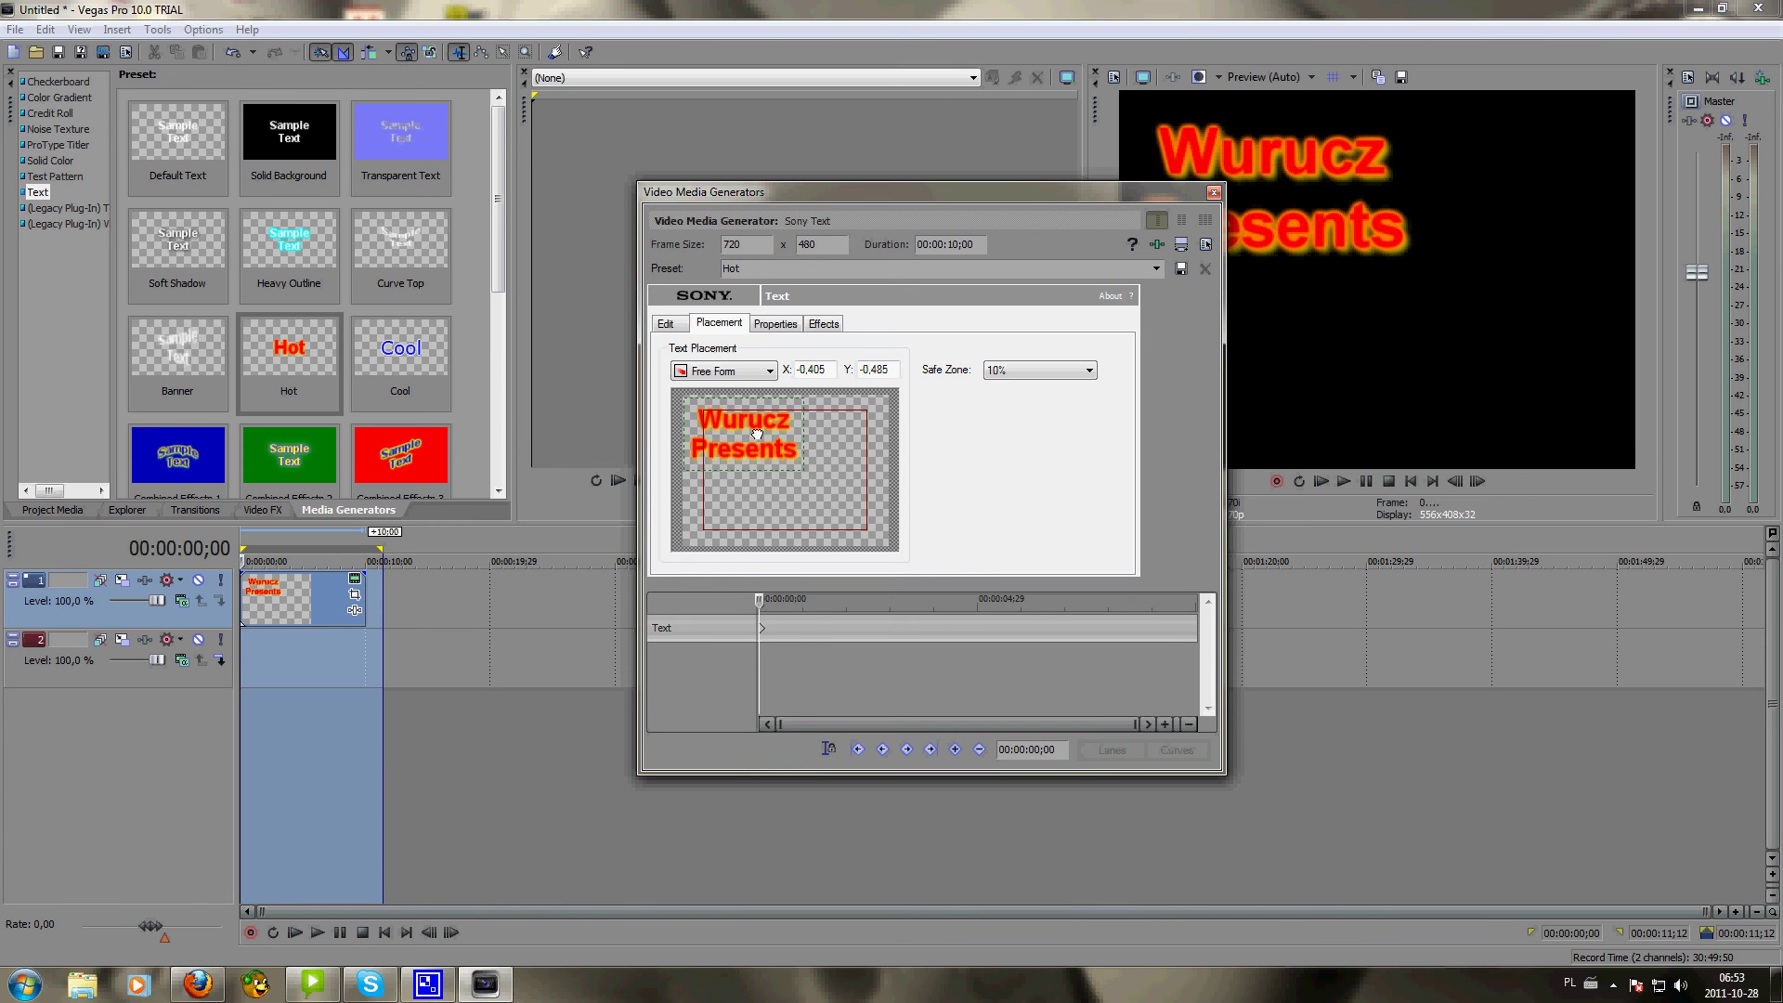
- Add a keyframe at about 00:00:00;17 that moves the title to the frame's lower left, about X -0.396, Y 0.522
left_click(784, 628)
left_click(727, 427)
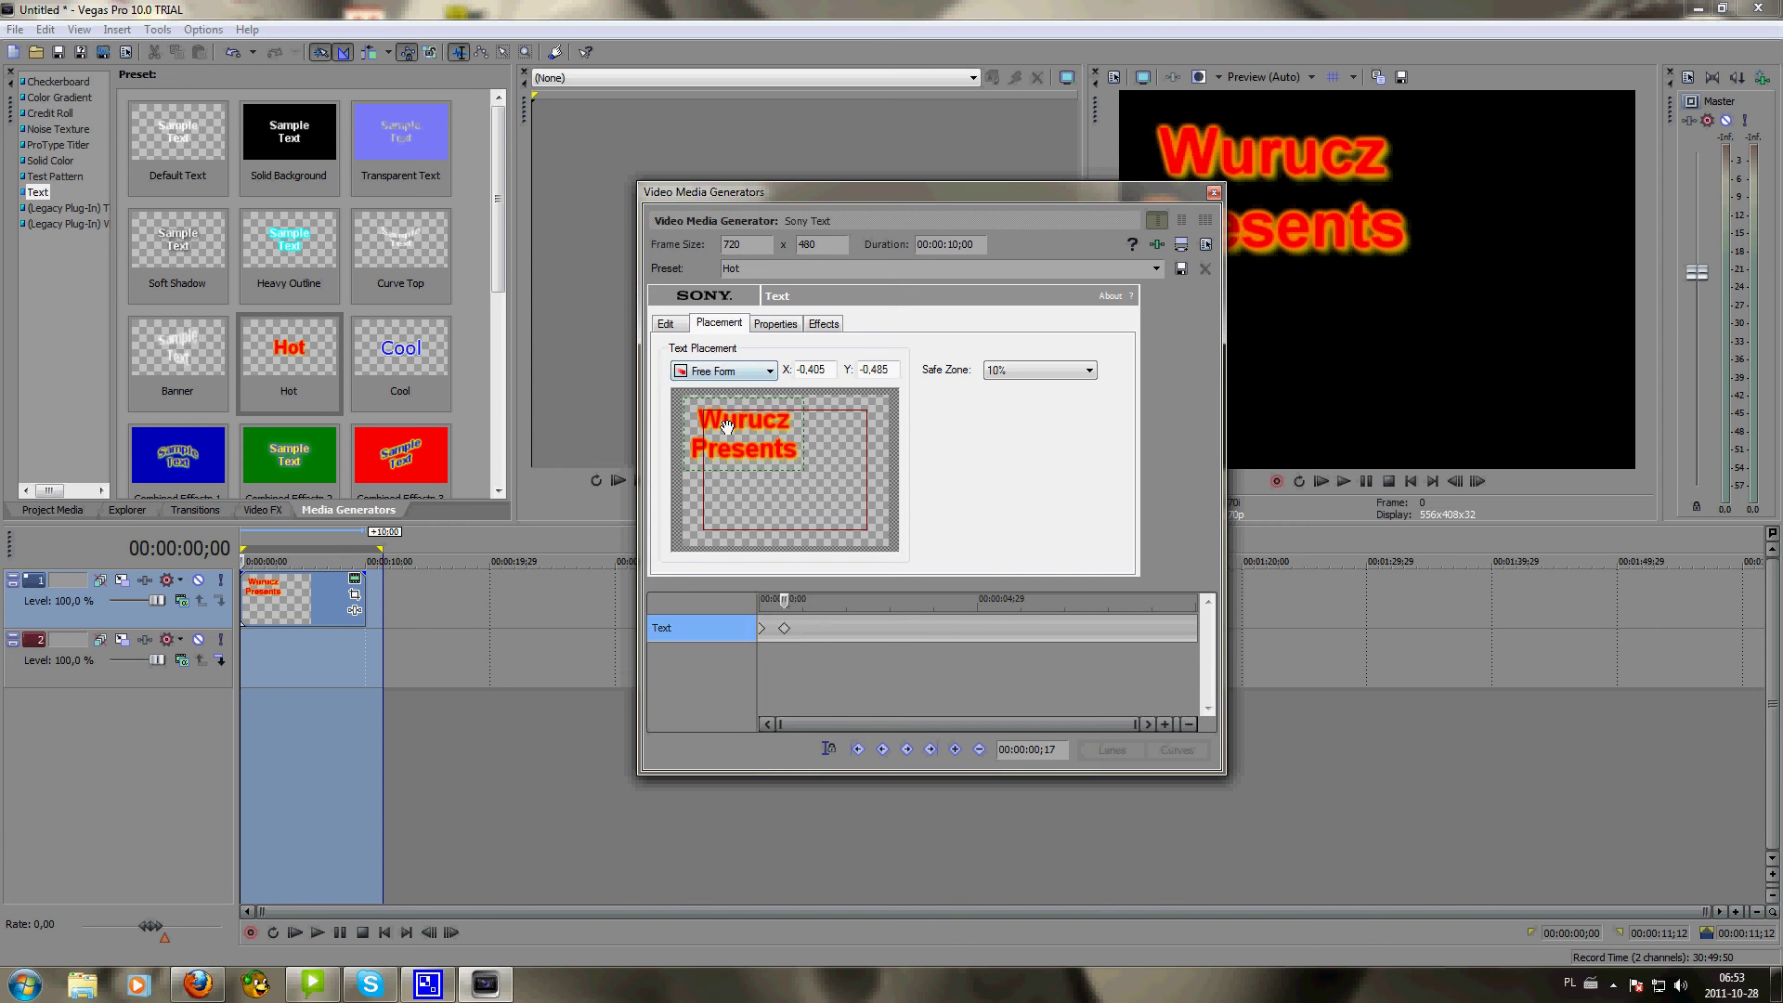
left_click_drag(727, 427, 728, 510)
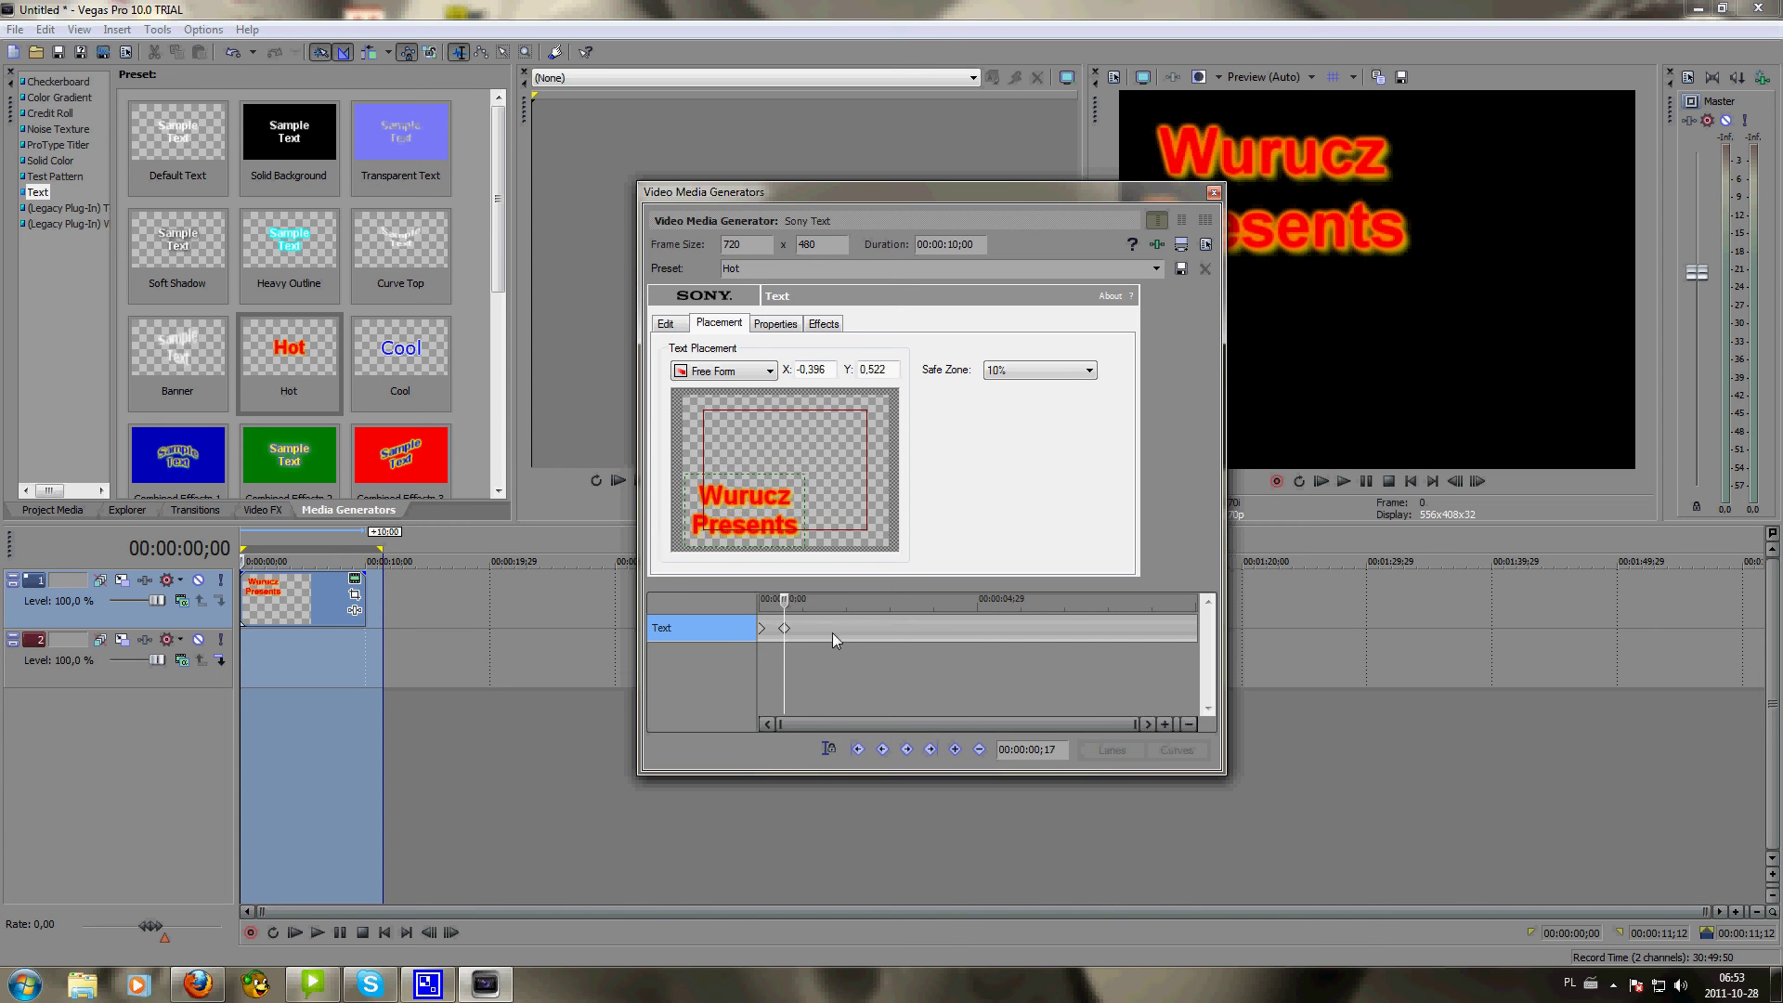
- Add a keyframe at about 00:00:01;26 that brings the title to the frame's centre, and close the generator settings
left_click(842, 632)
left_click_drag(759, 504, 803, 469)
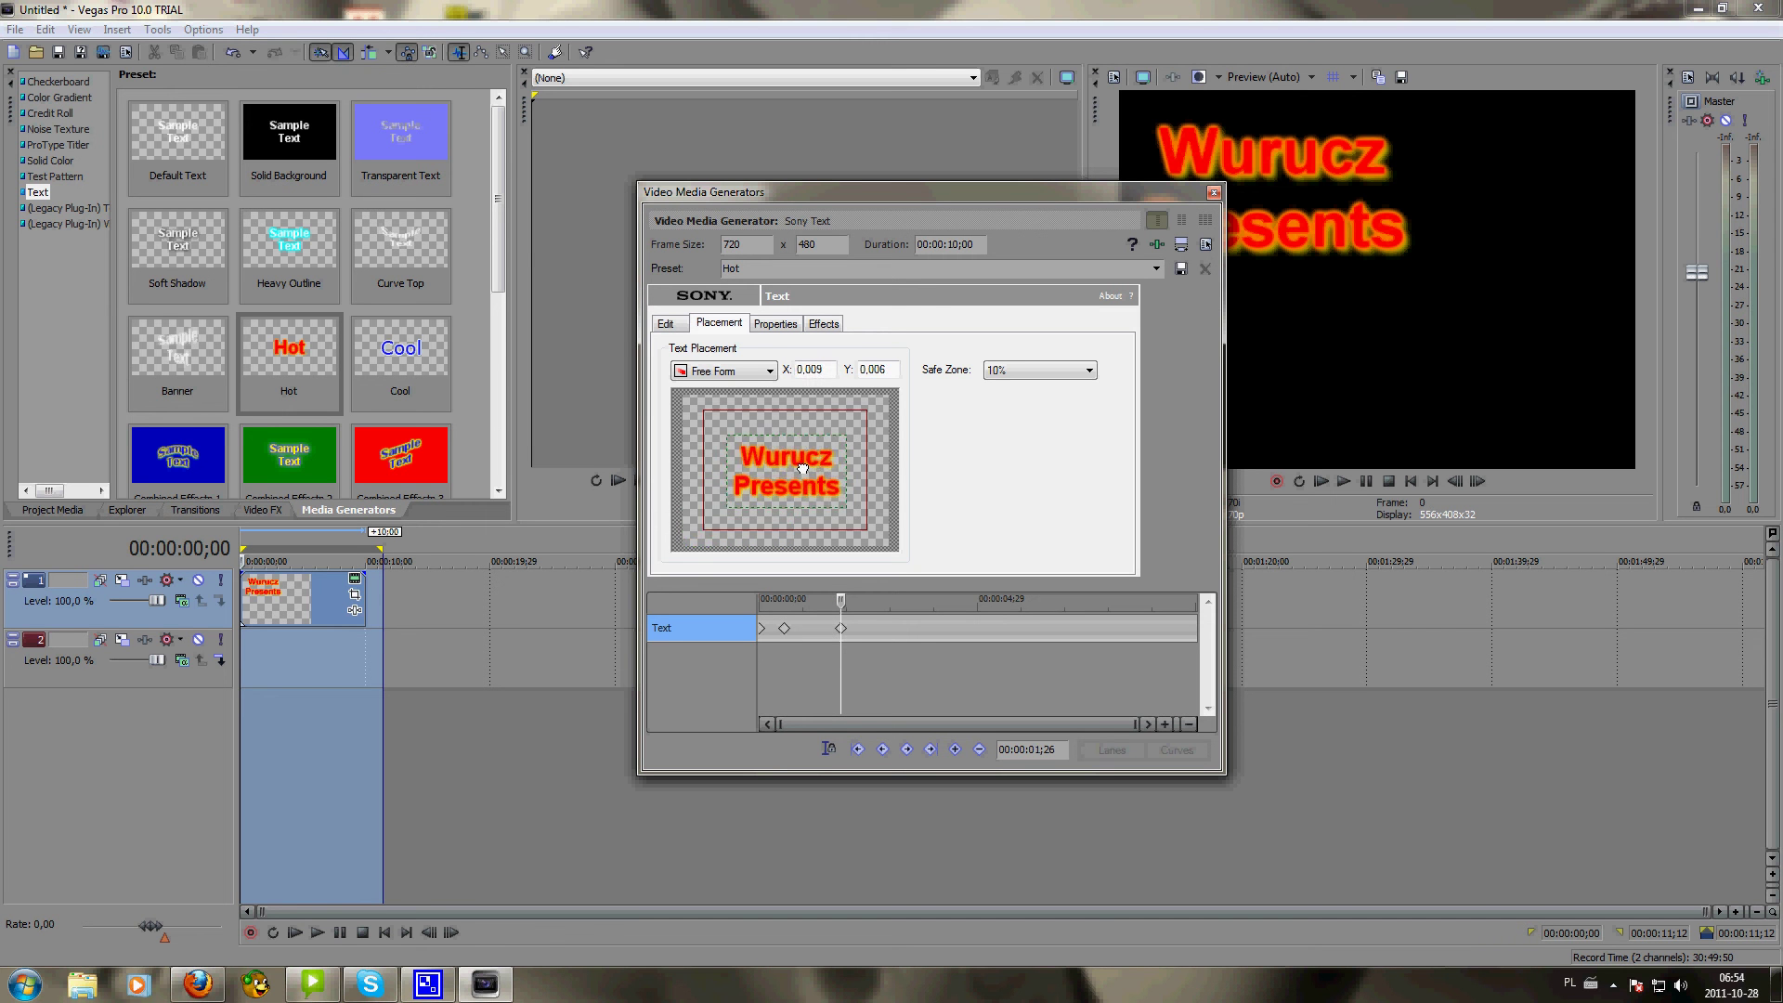
left_click(1215, 193)
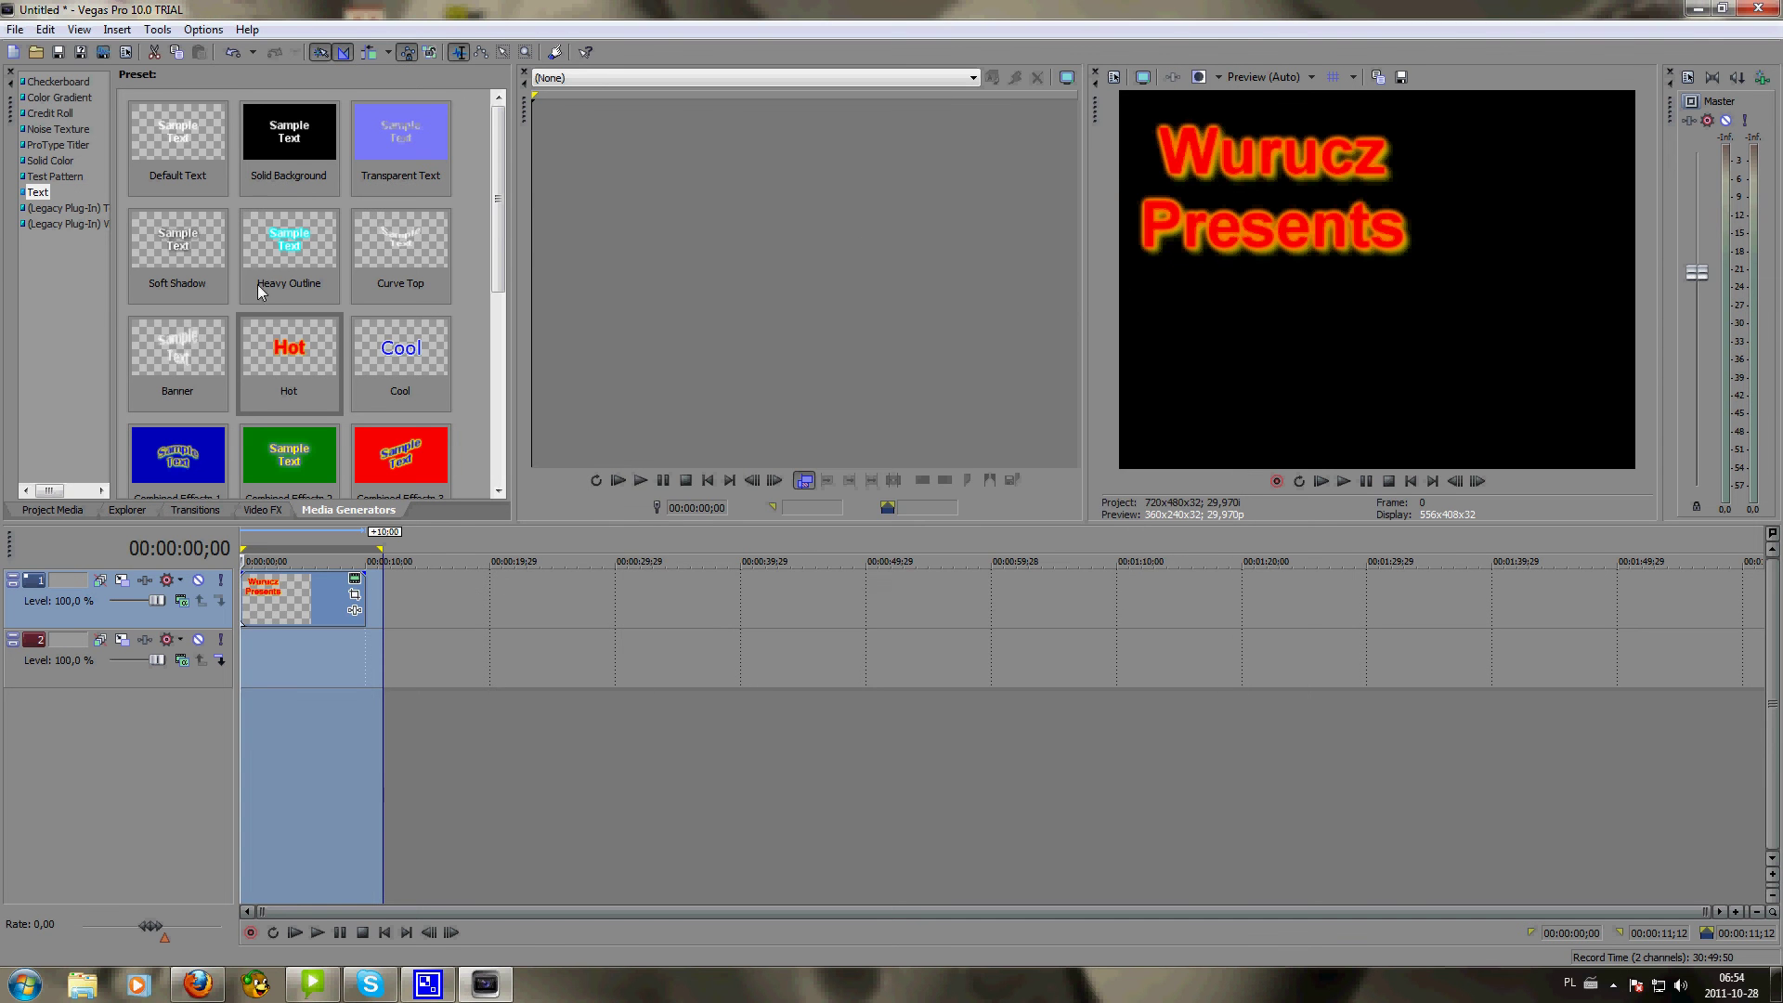
- Add a Noise Texture clip with the Lava preset at the start of the second track, beneath the title
left_click(57, 129)
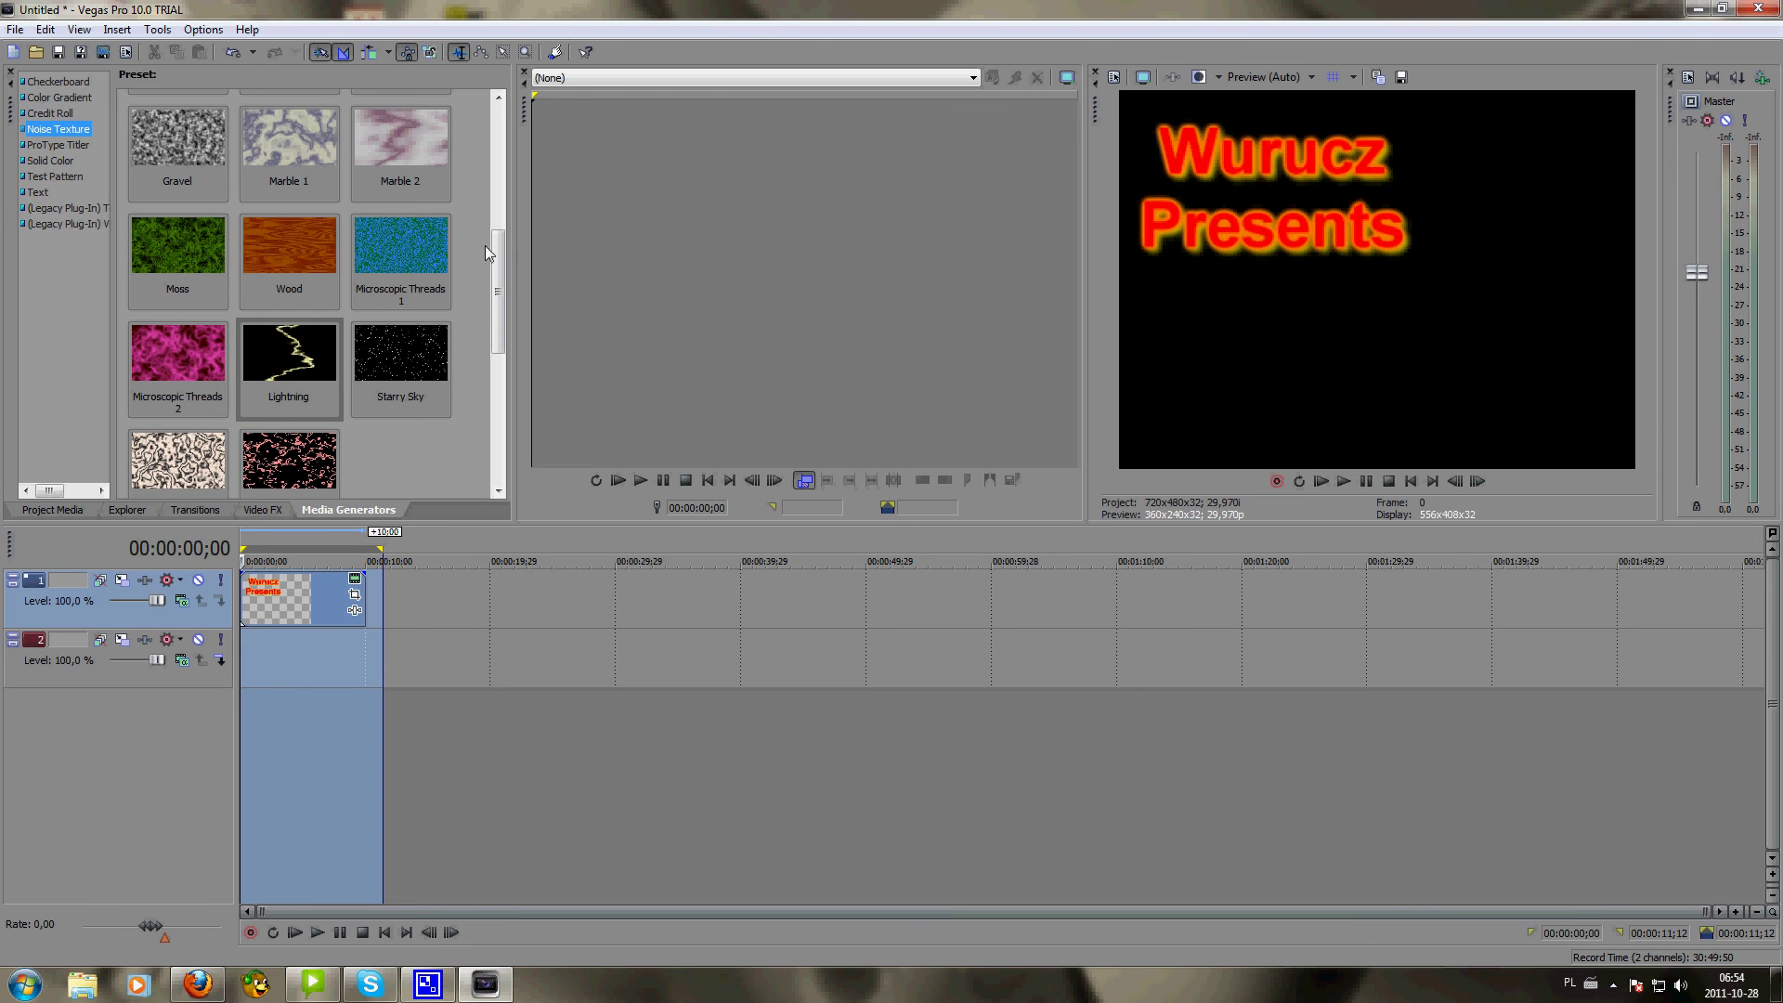
left_click_drag(503, 265, 507, 126)
left_click_drag(400, 243, 247, 661)
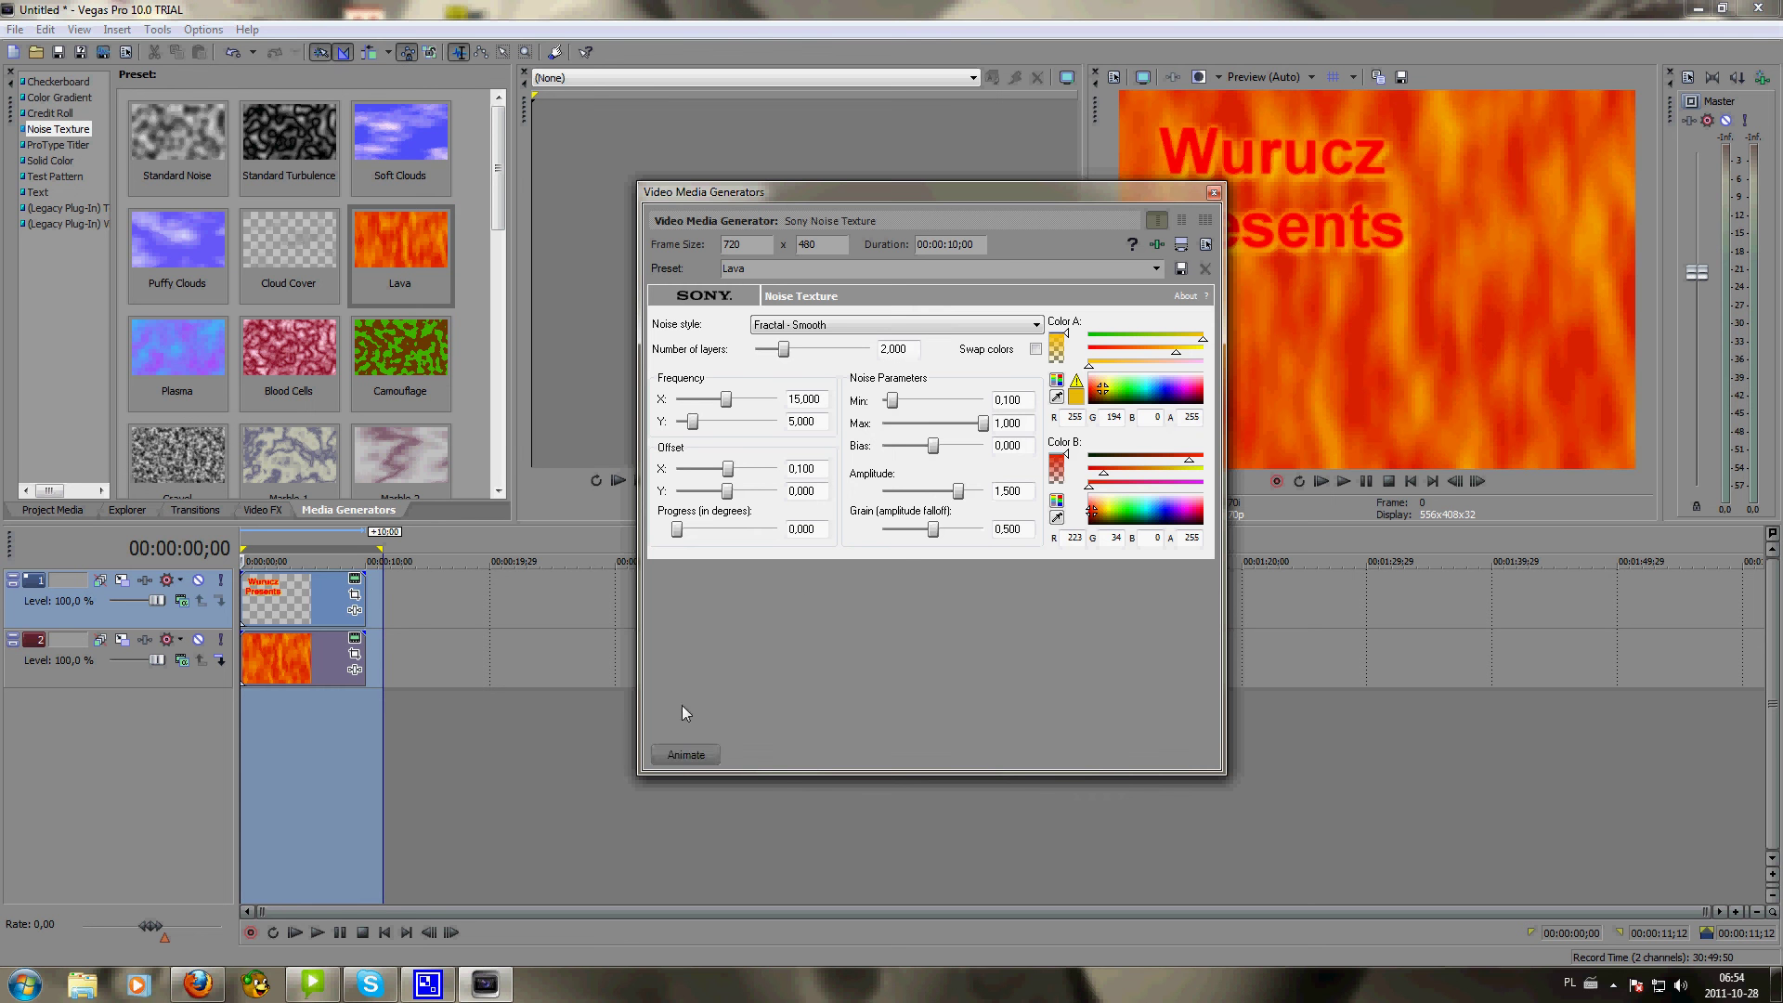
- Animate the lava background with an end keyframe at 00:00:10;00 that has a raised Progress value, and close its settings
left_click(685, 756)
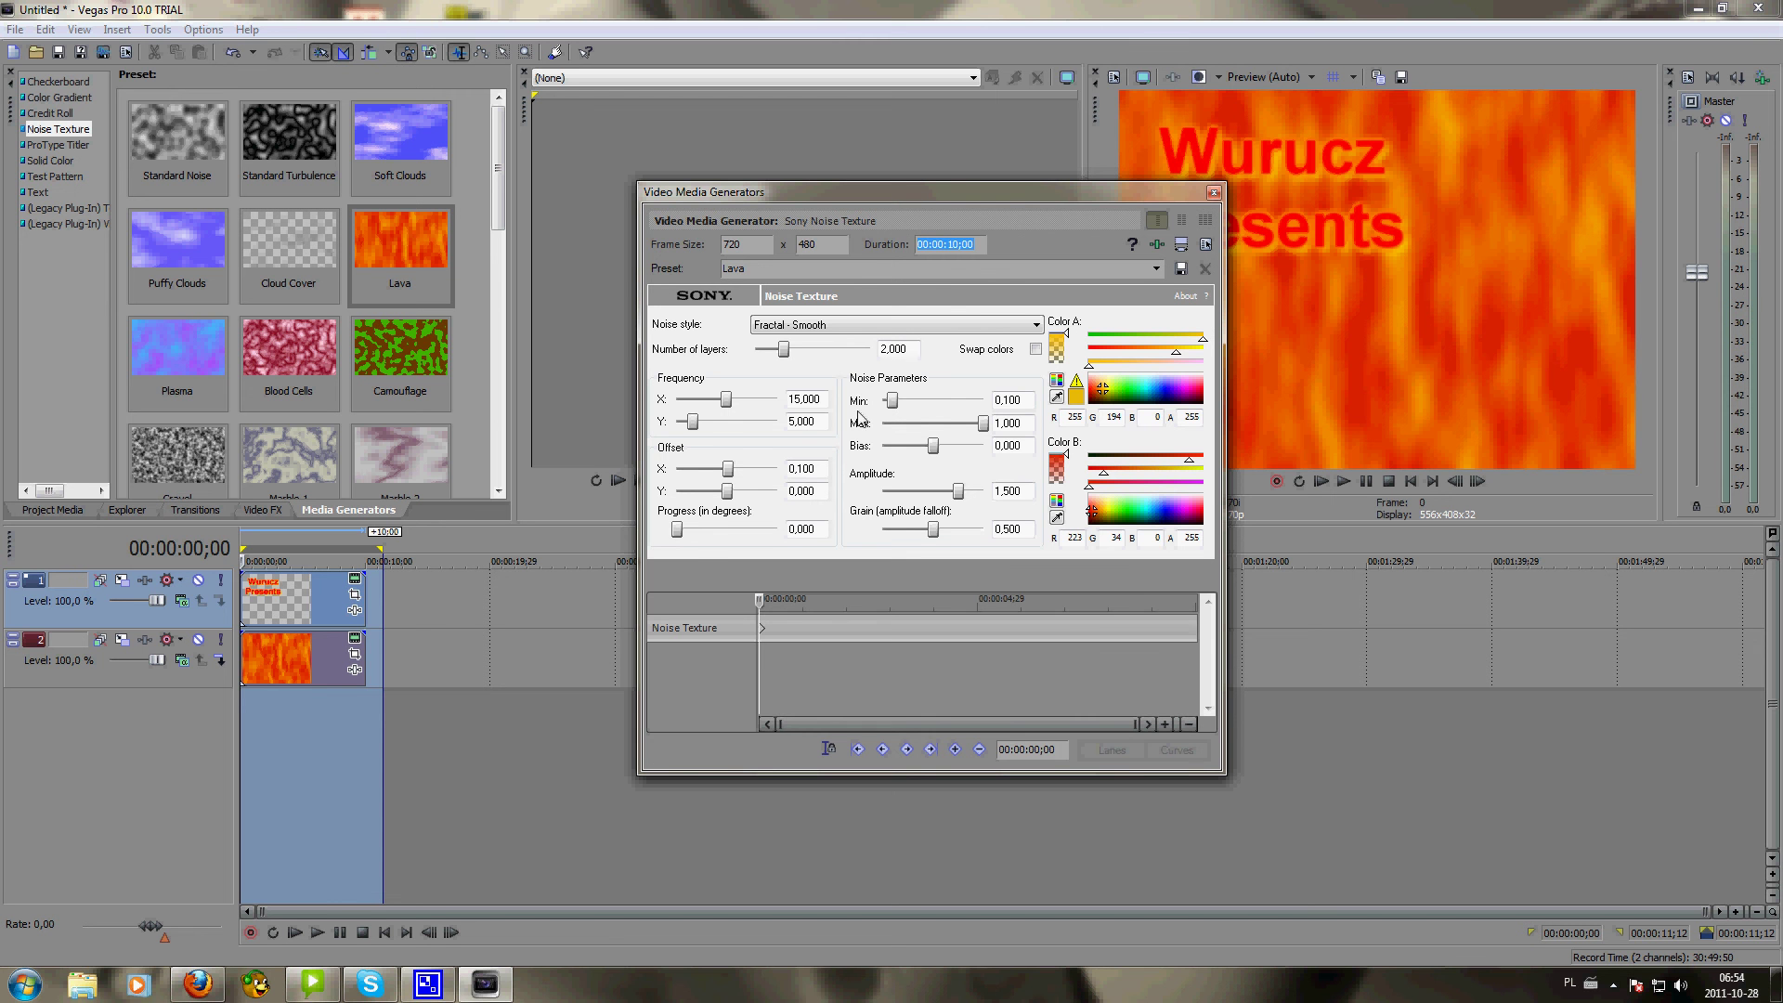
left_click(1196, 630)
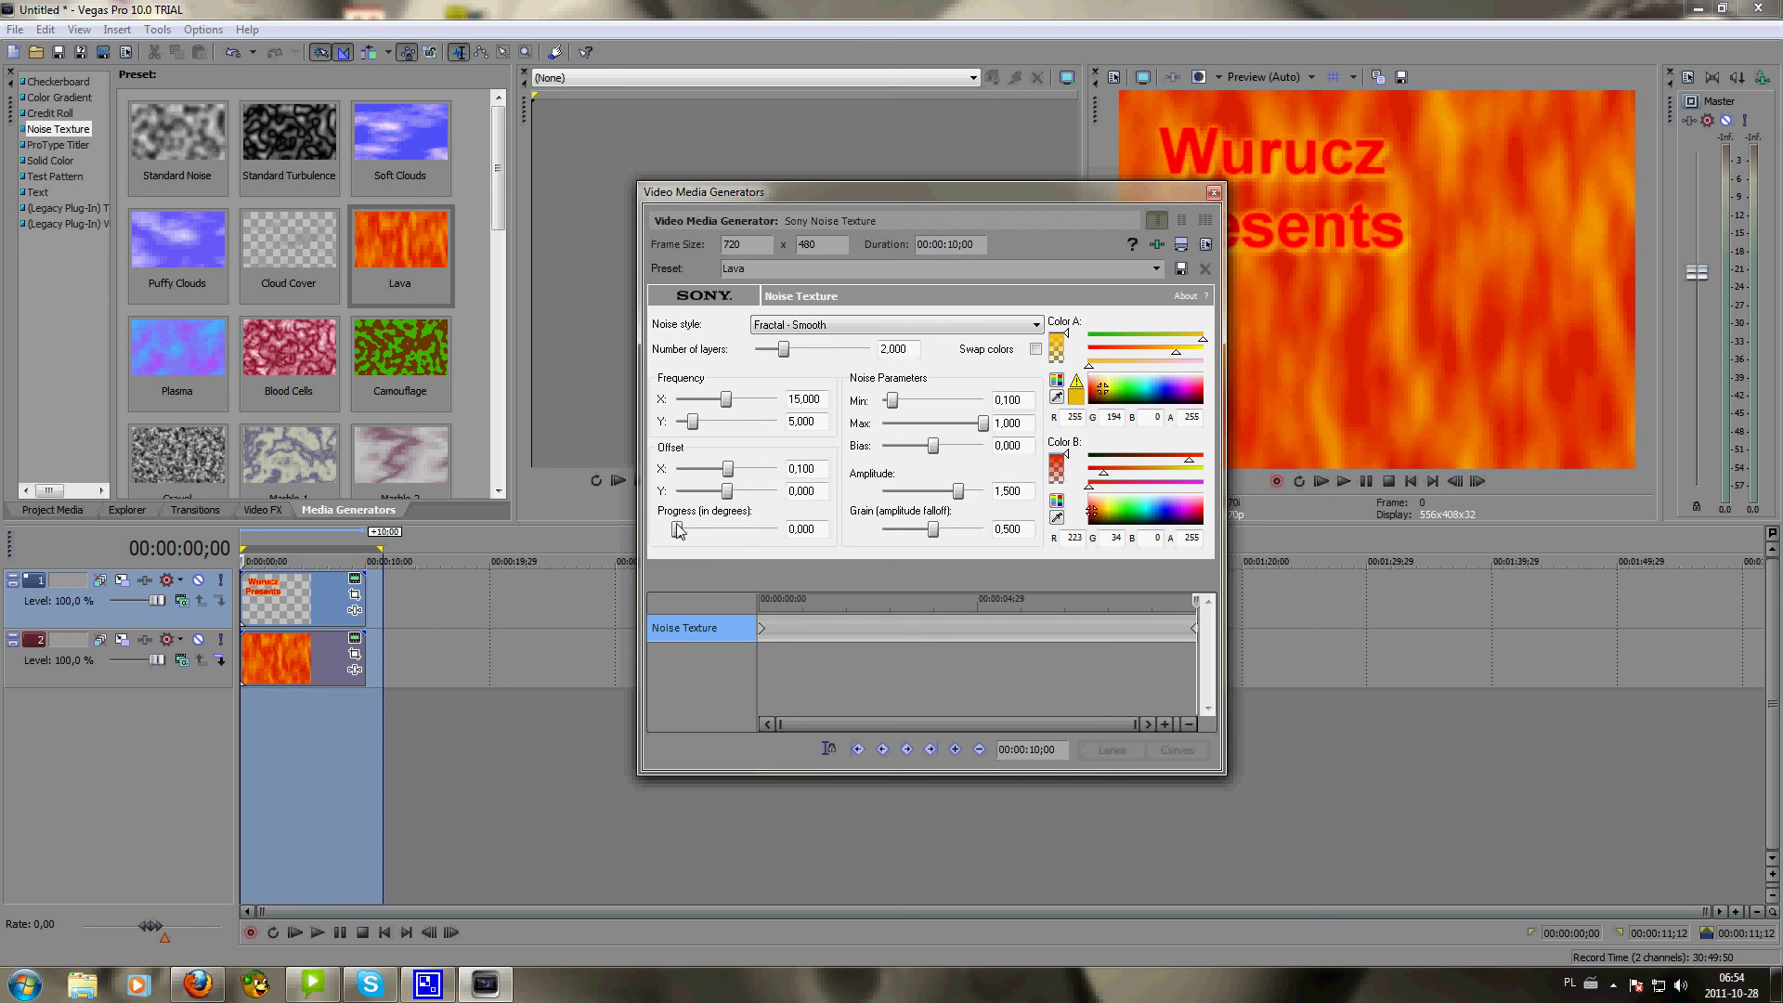
left_click_drag(679, 530, 778, 529)
left_click(1214, 194)
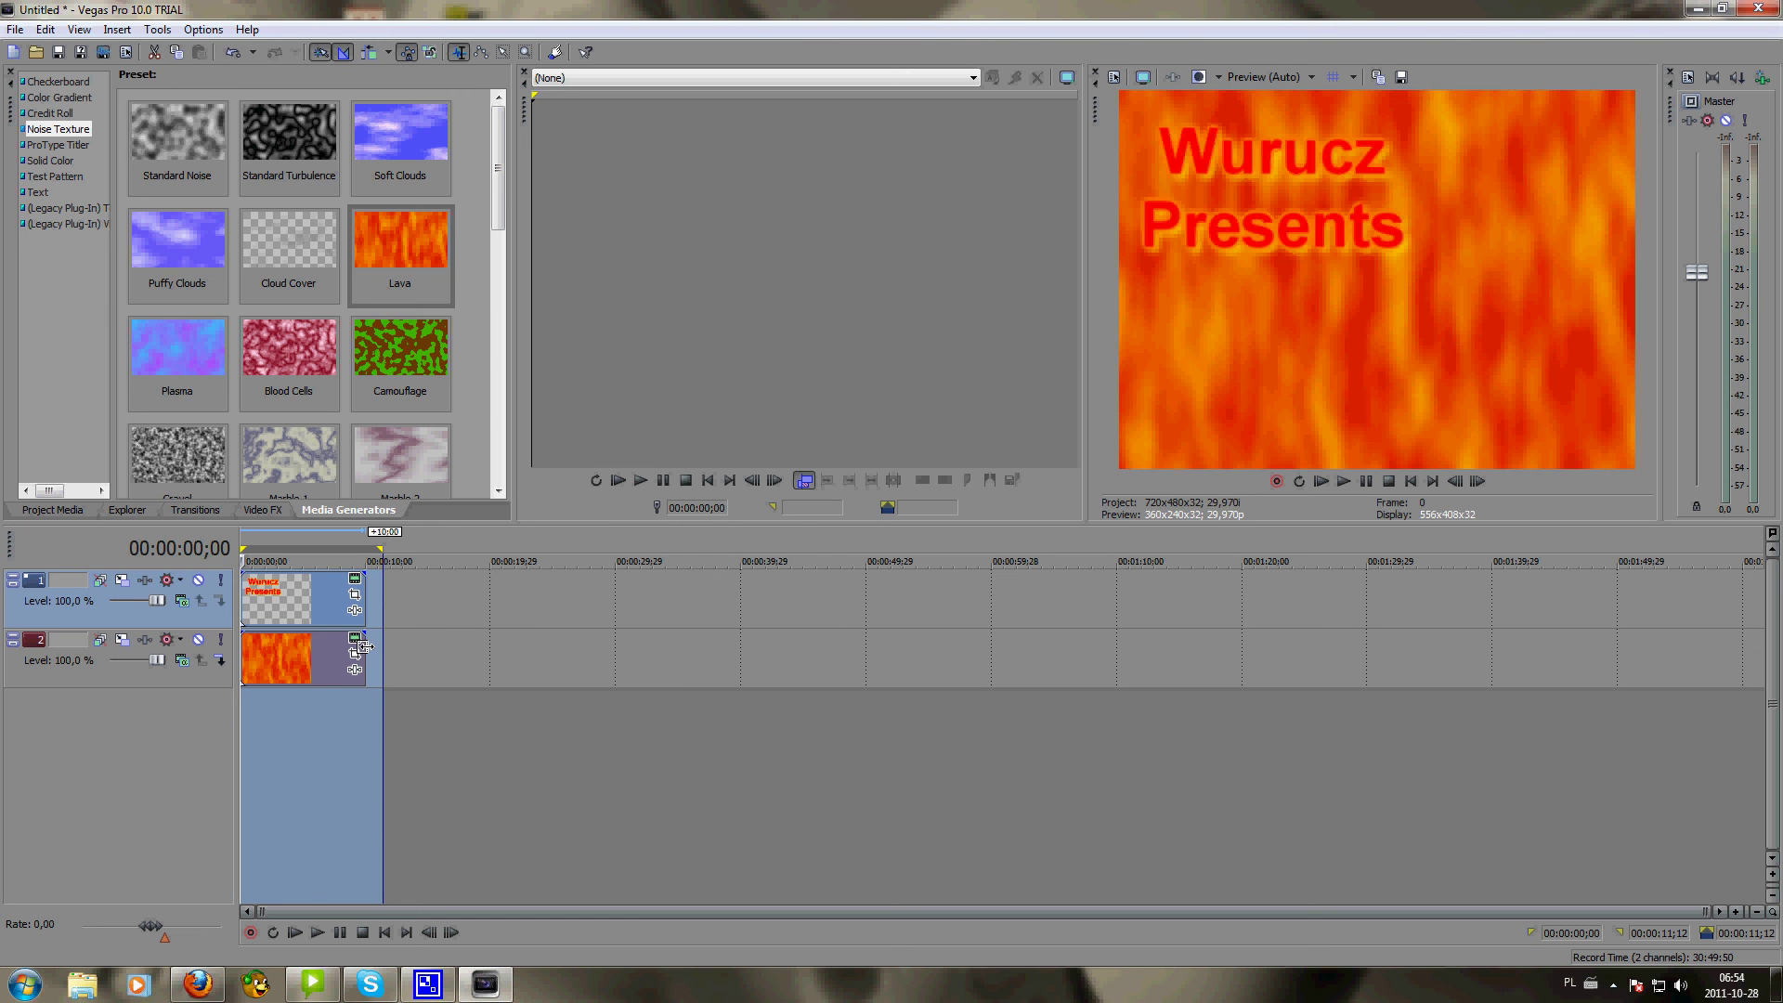
- Shorten the title and lava clips to about 3 seconds each, and play back the result
left_click_drag(363, 647, 279, 595)
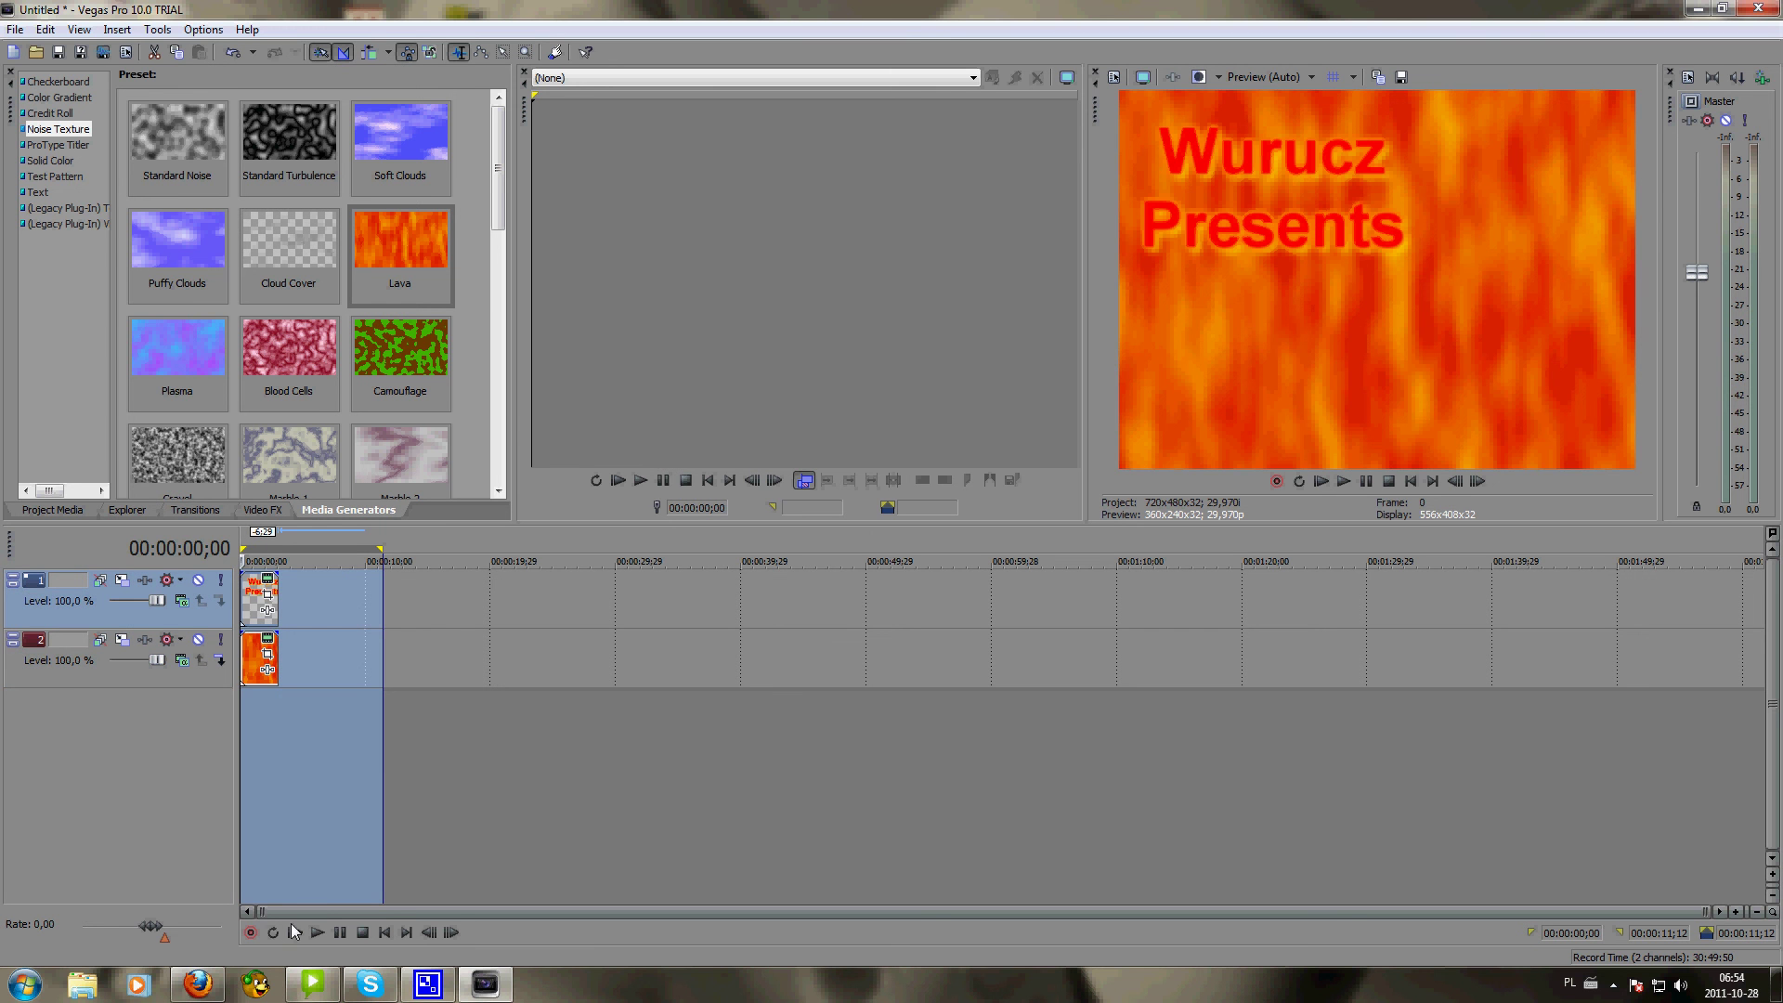
left_click(292, 930)
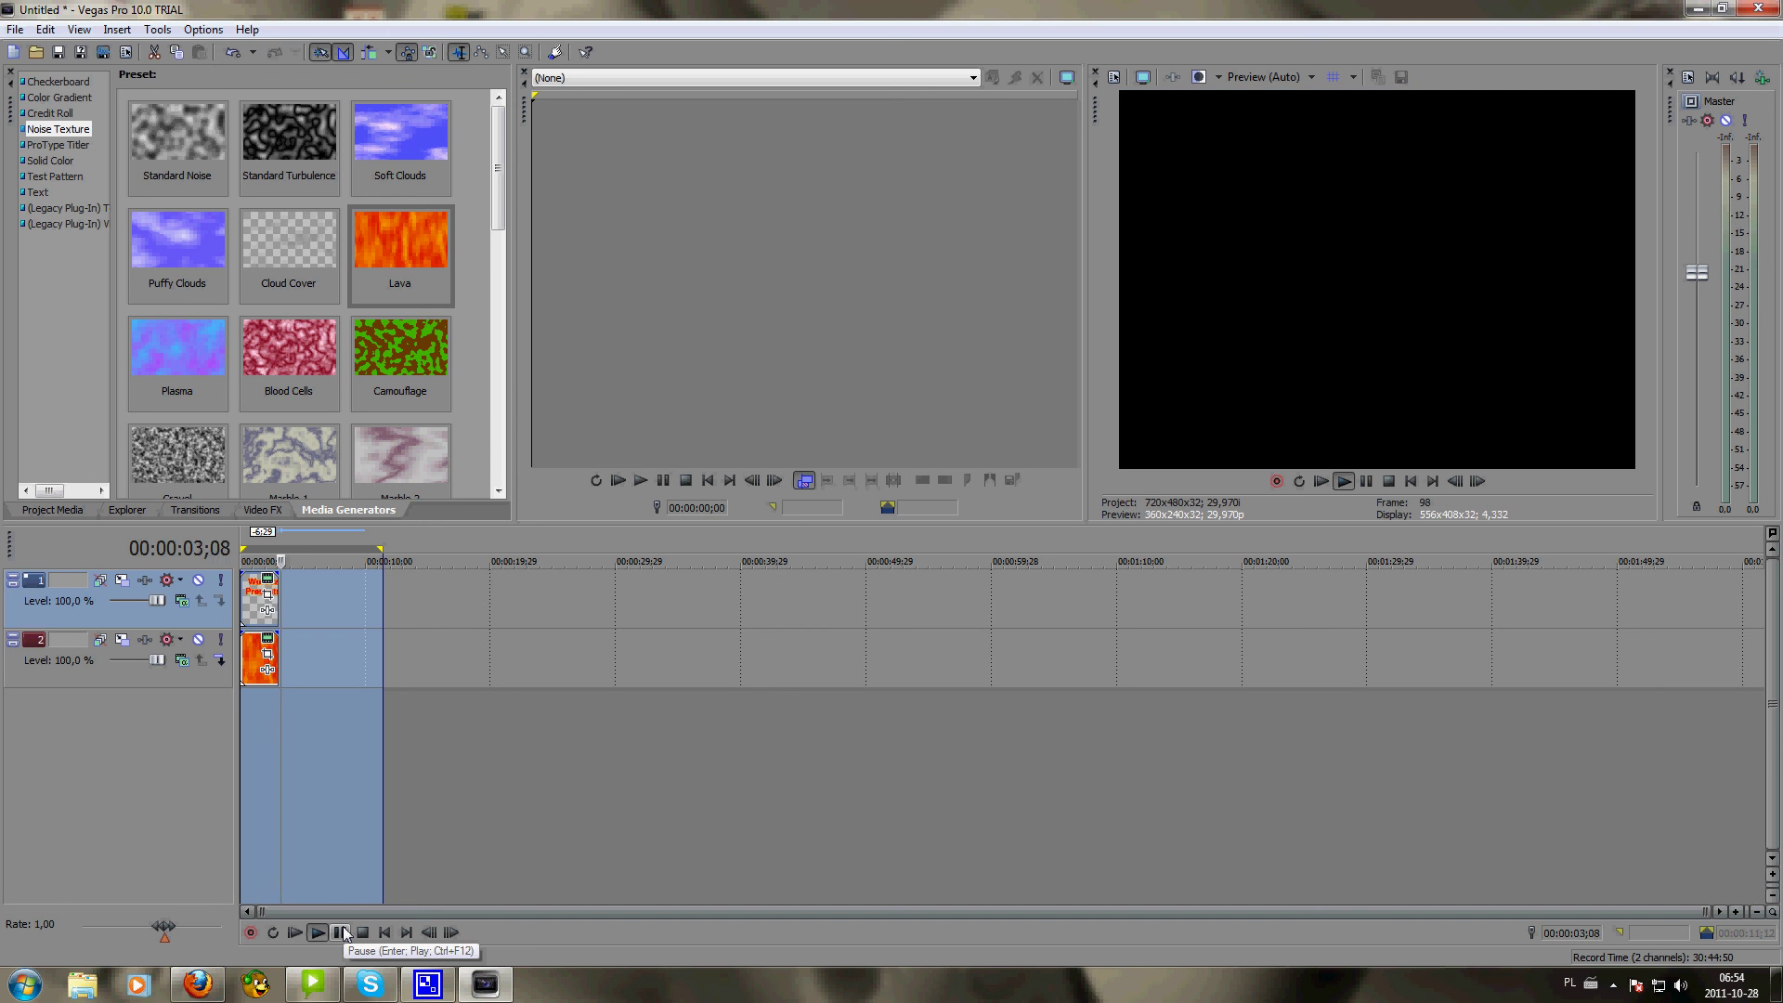
left_click(343, 933)
left_click(345, 731)
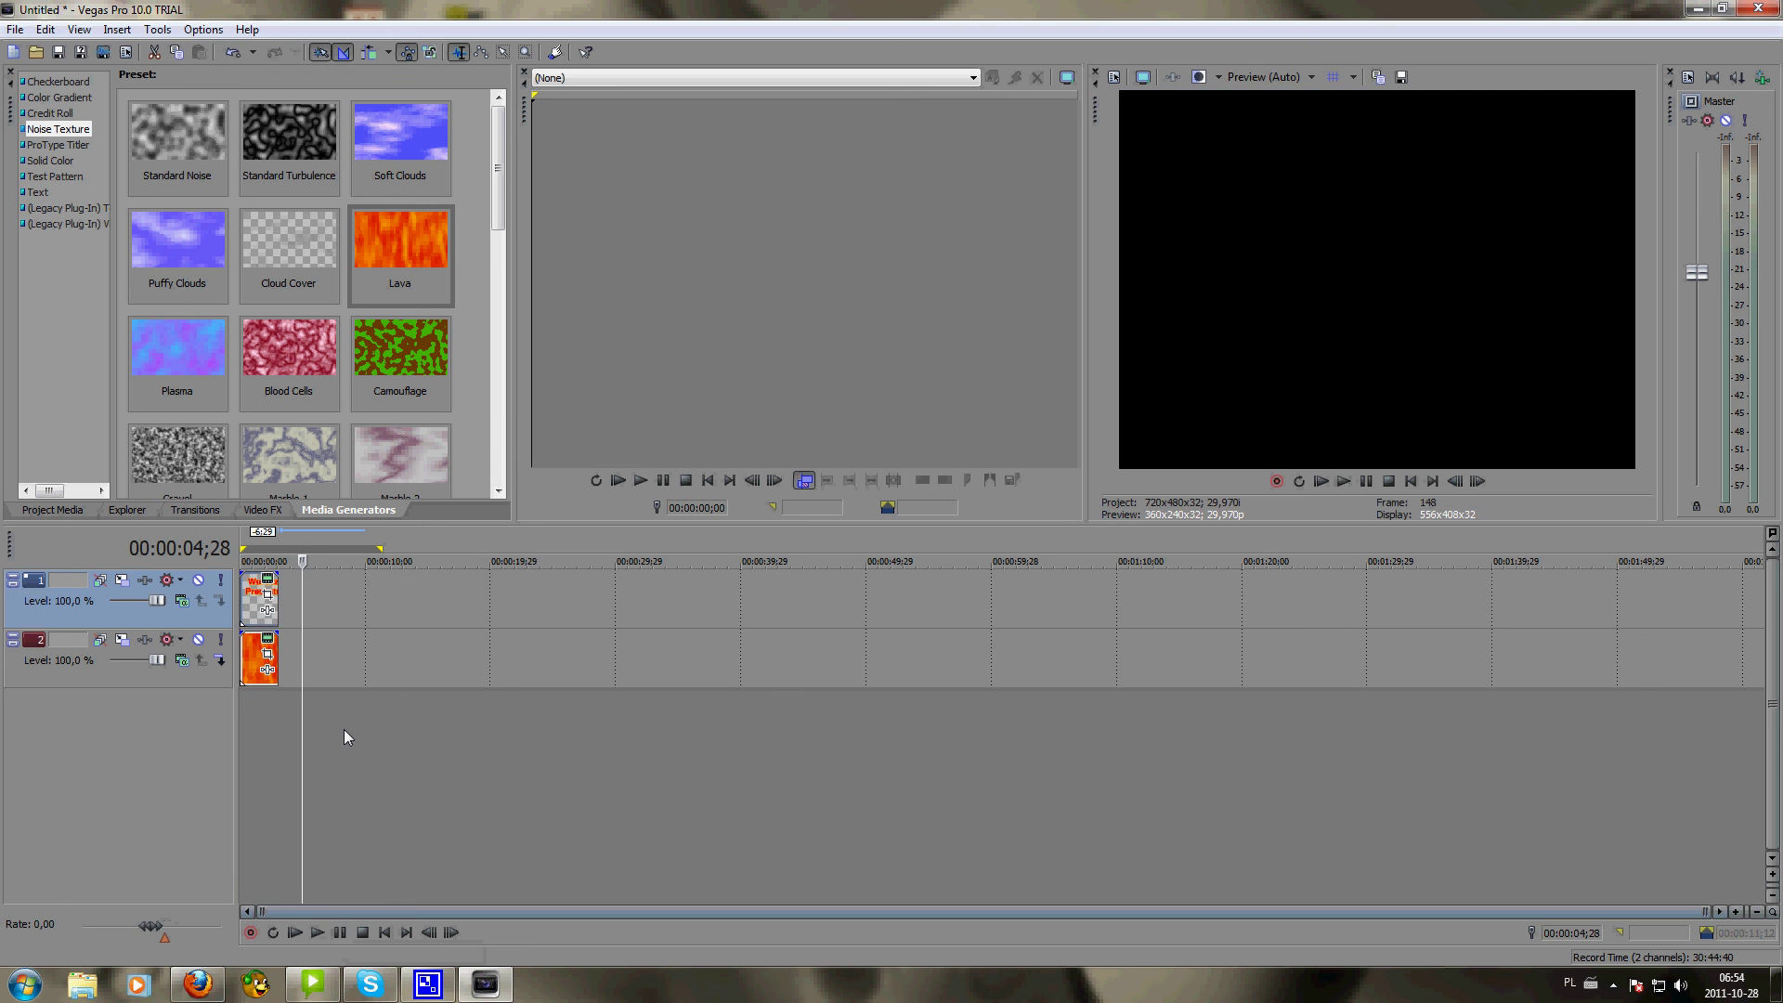
- Reopen the first title's generator settings and move its last animation keyframe earlier in time
left_click(268, 579)
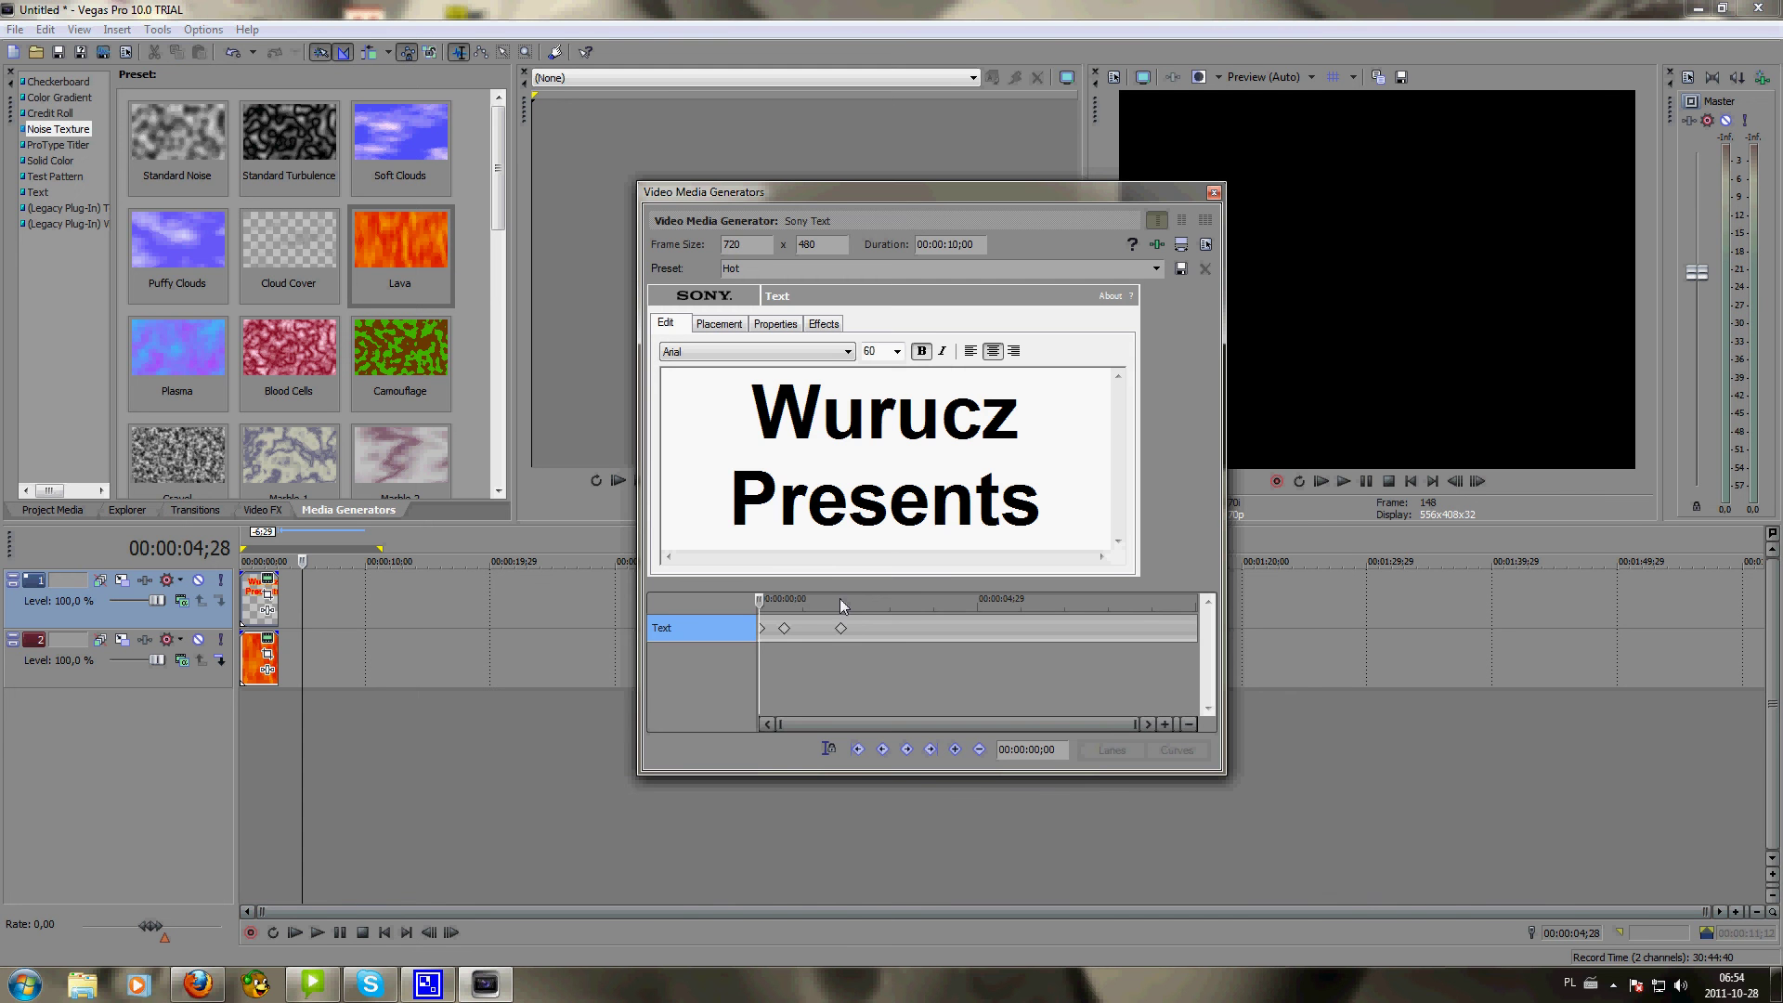
double_click(841, 629)
left_click_drag(841, 630, 816, 633)
left_click(1214, 192)
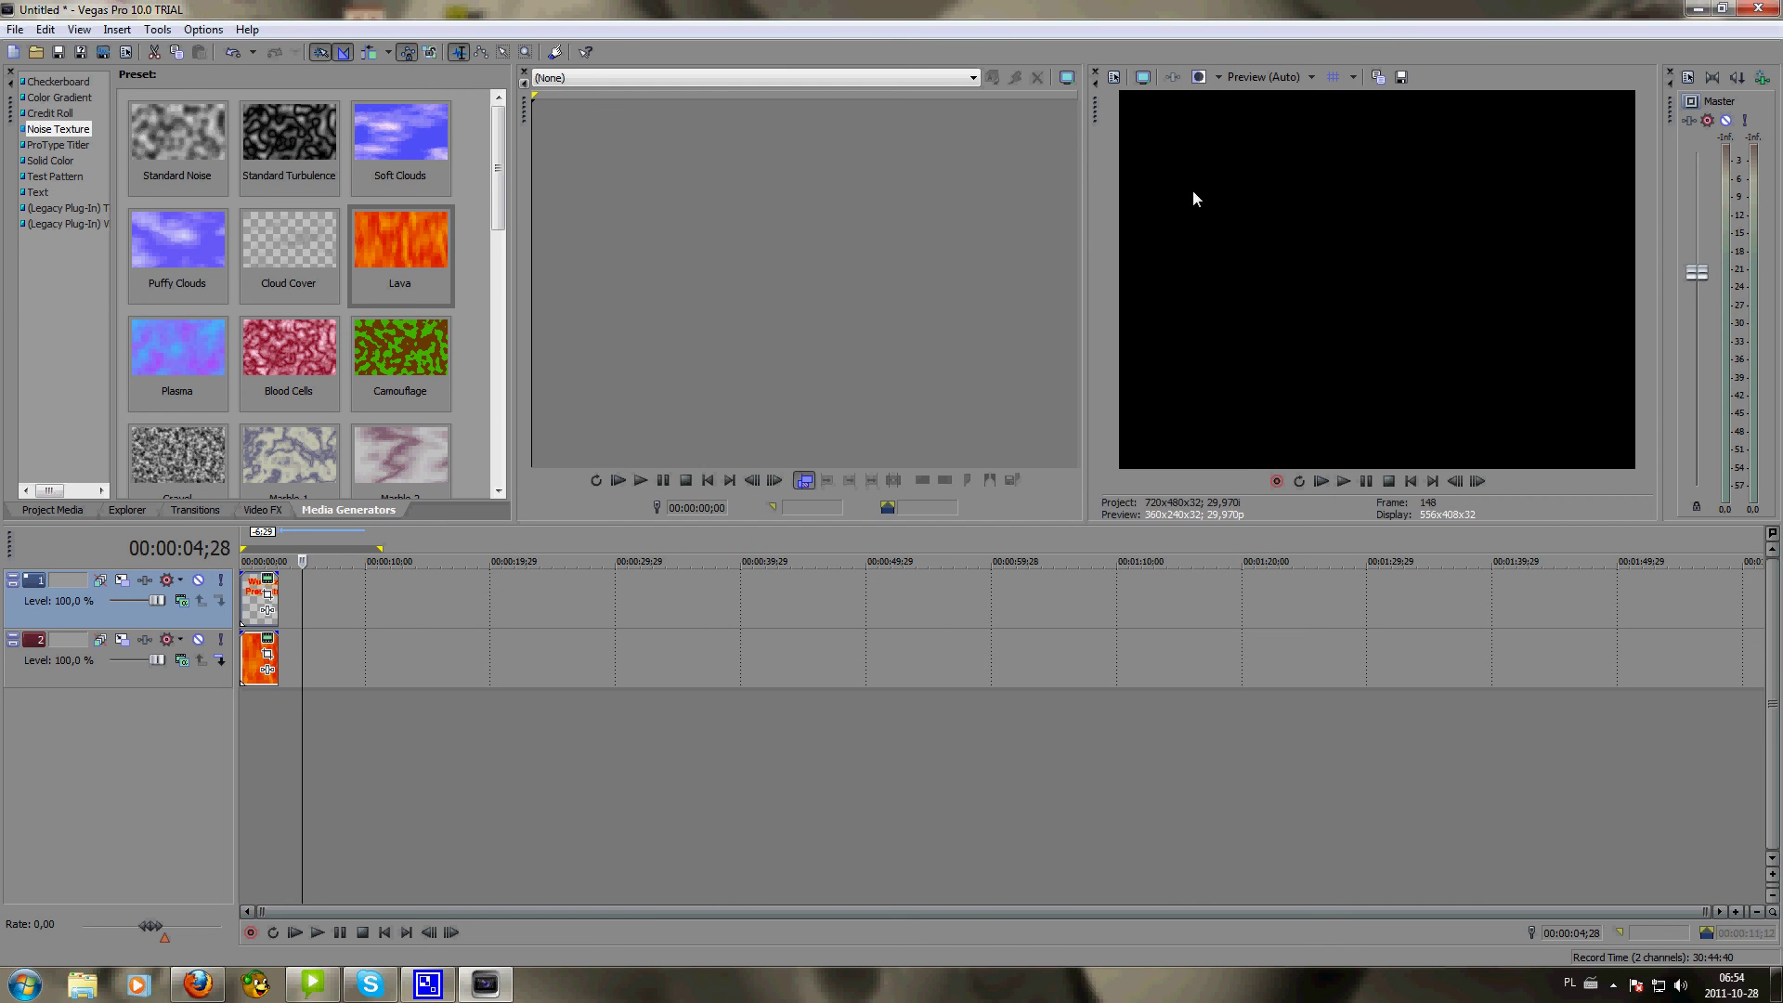
- Add a Cool preset text clip right after the first title, reading "Film" and "pt." on two lines at font size 72
left_click(29, 192)
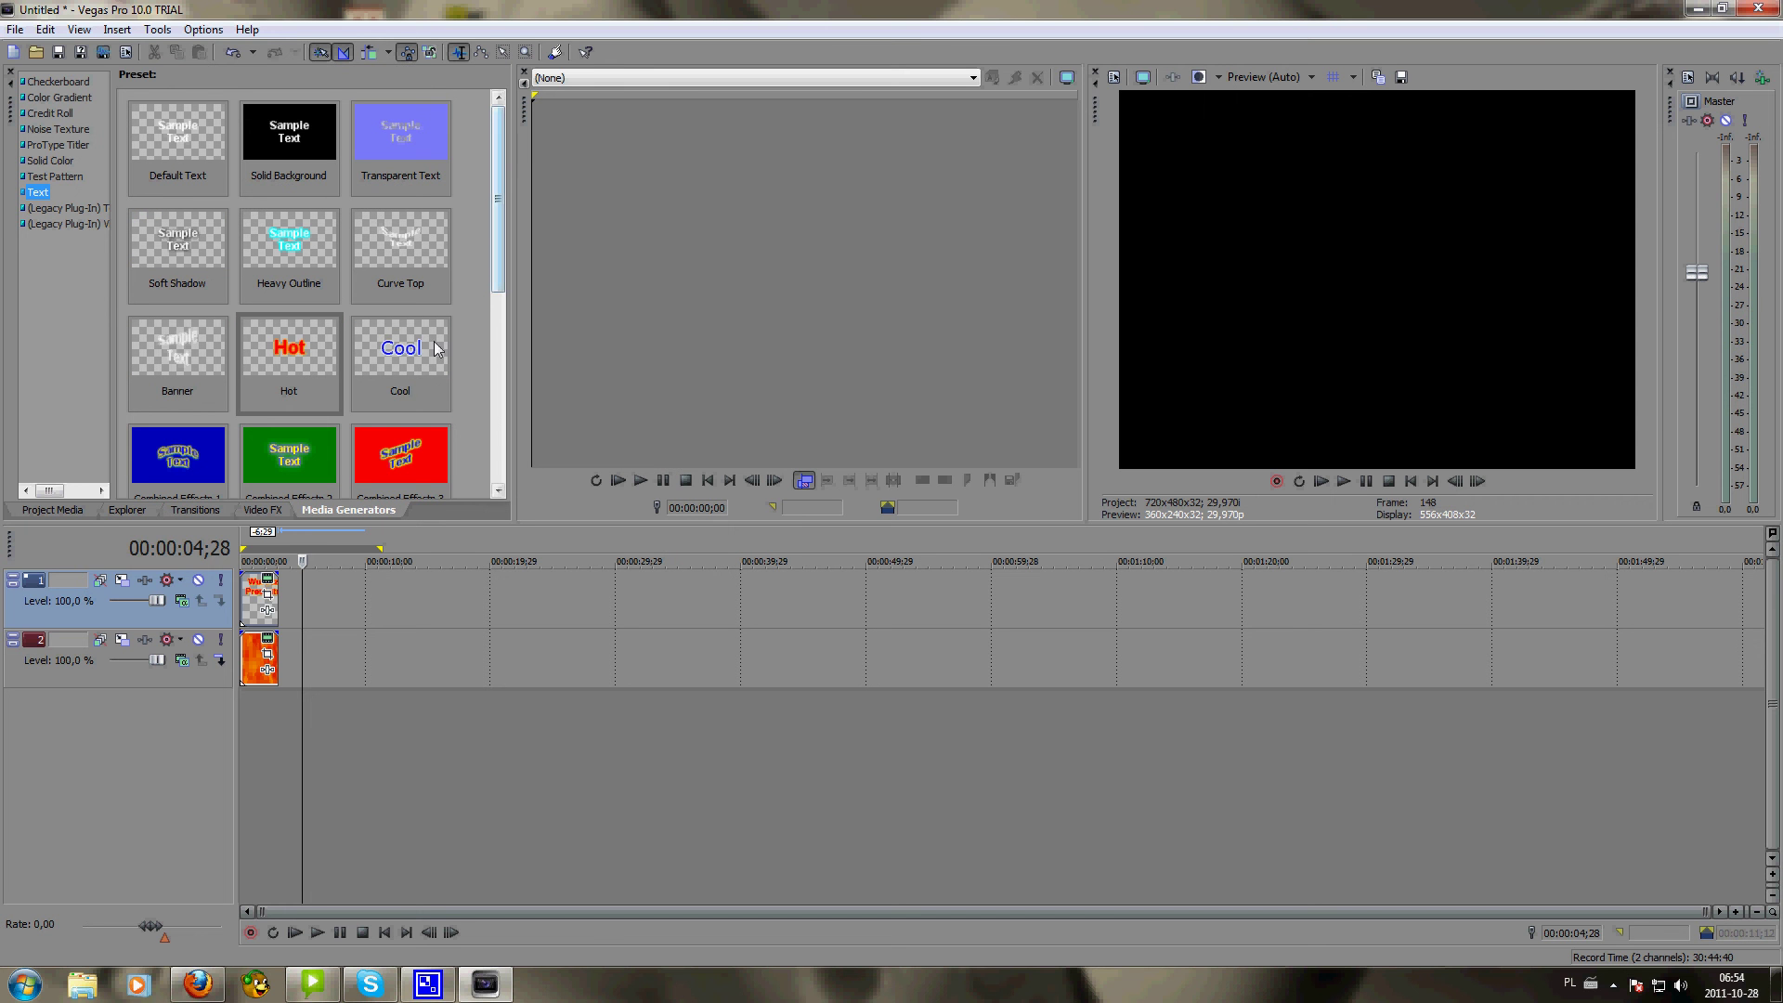
left_click_drag(443, 340, 384, 607)
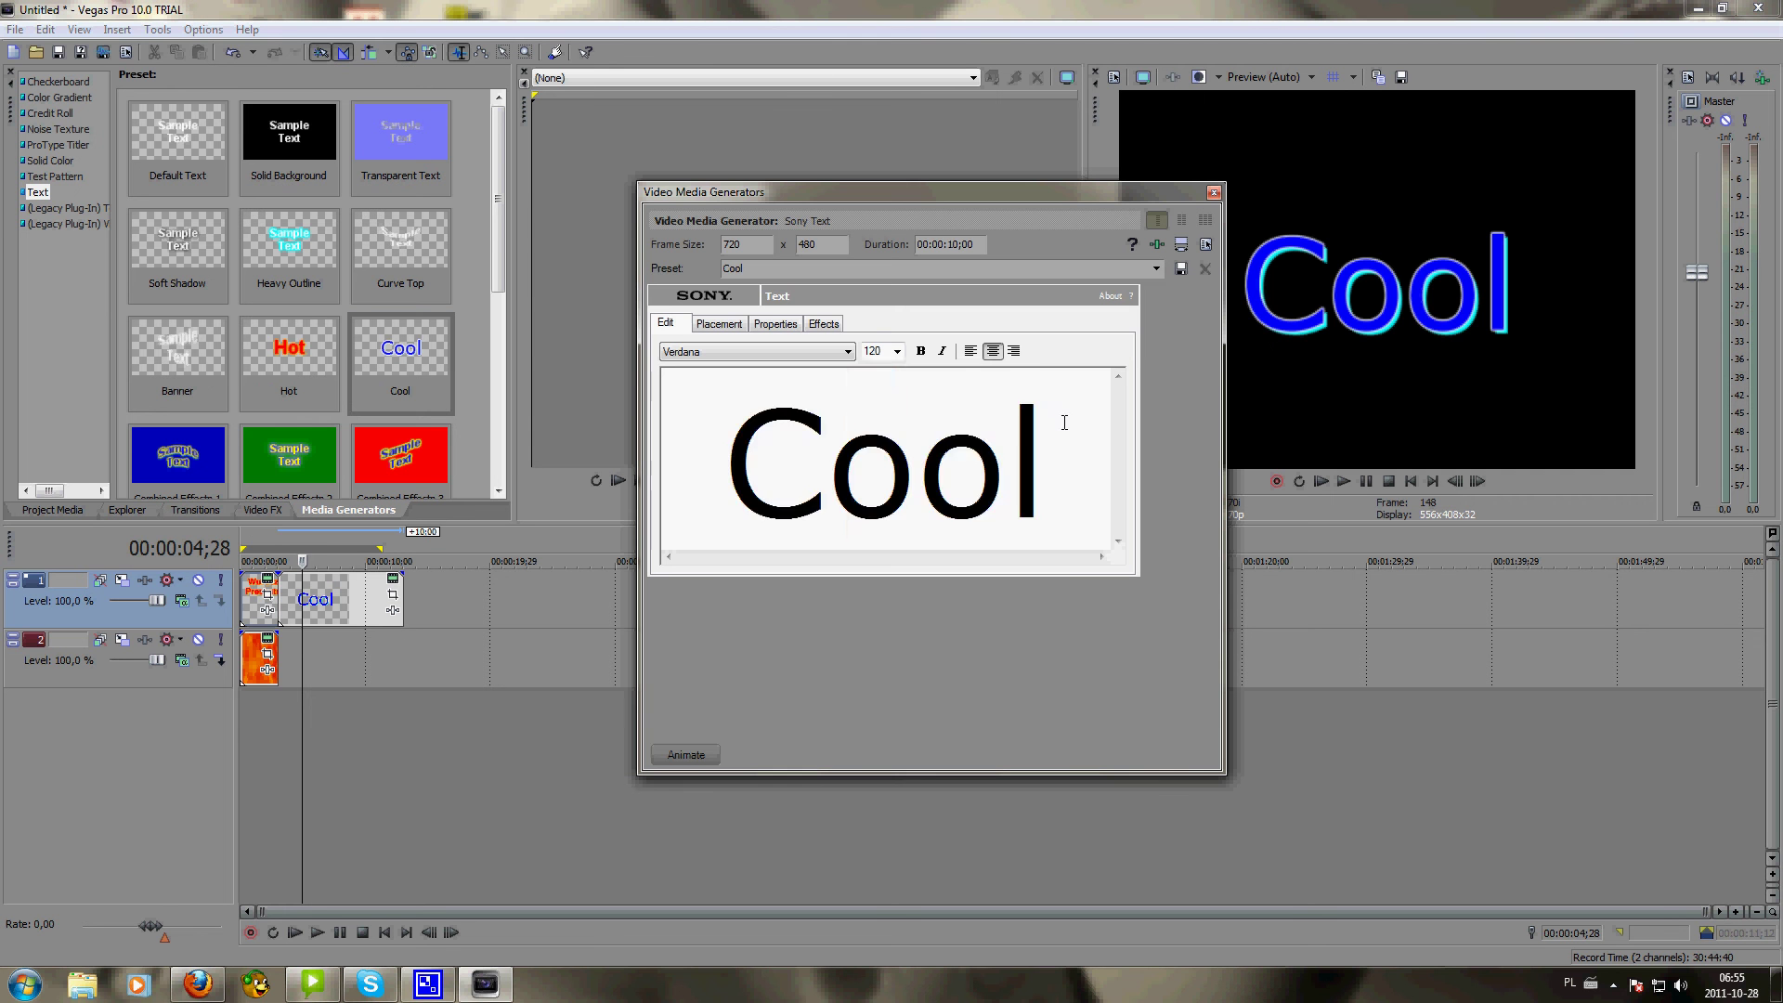
key("Delete")
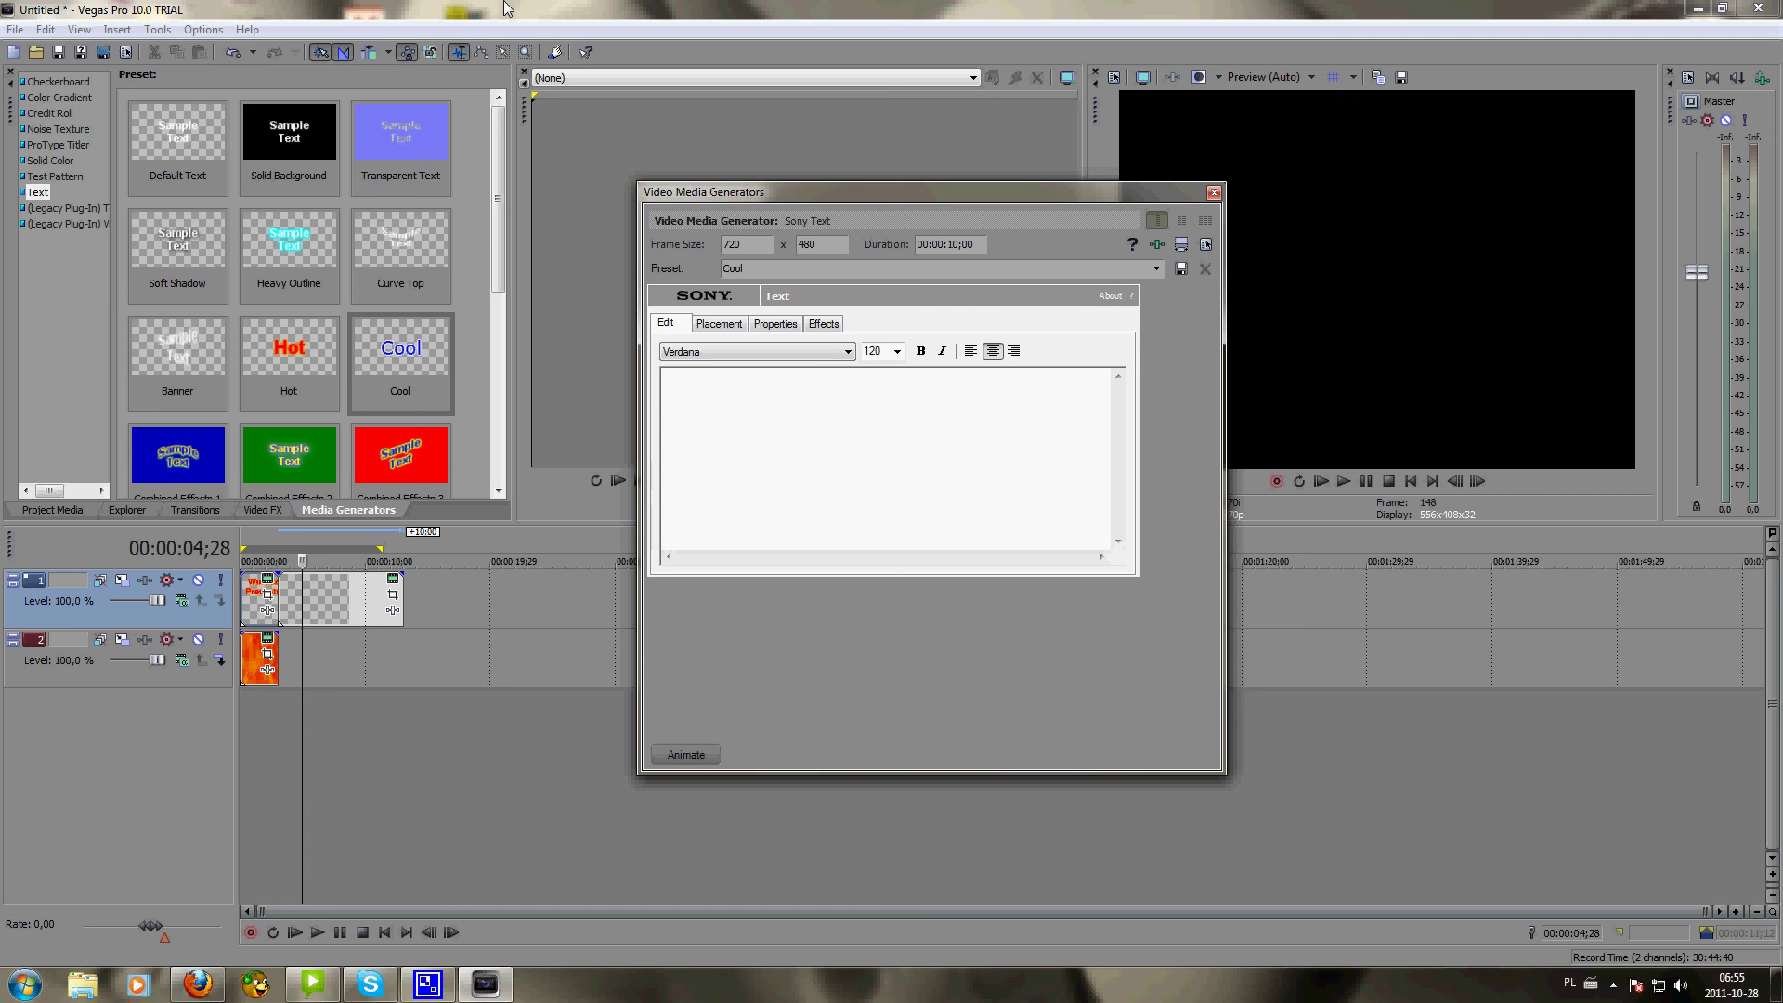
type("Film")
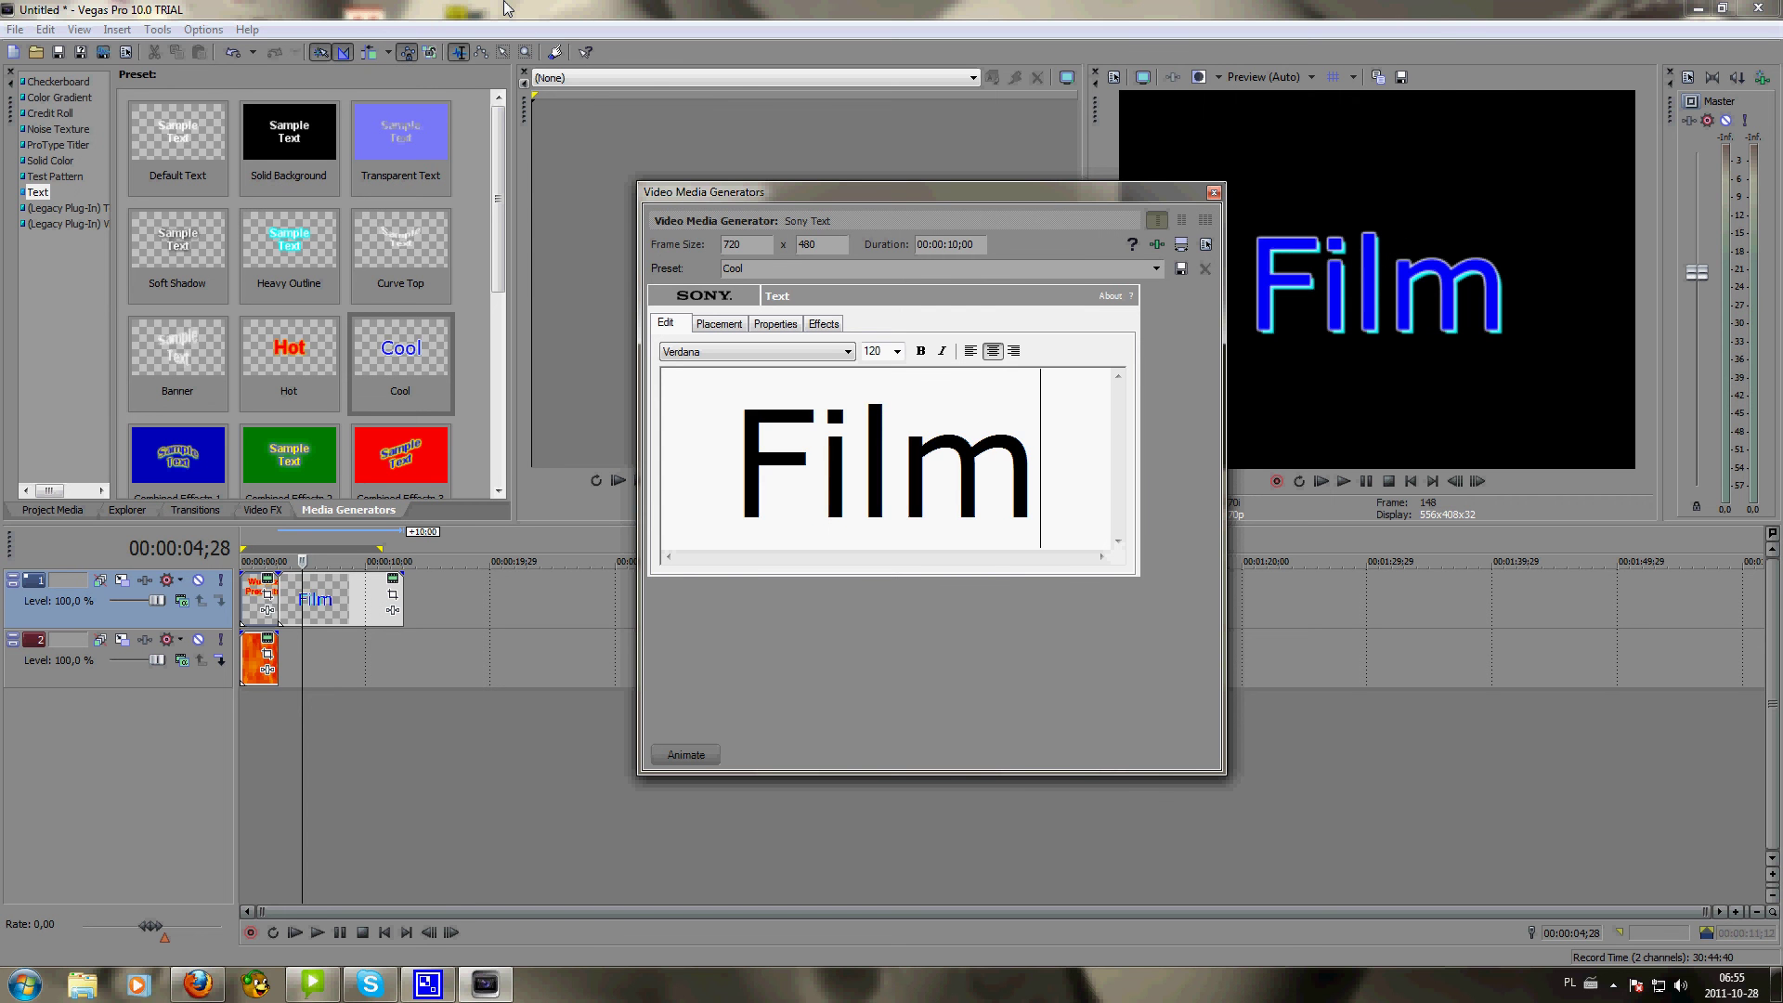
key("Return")
type("pt.")
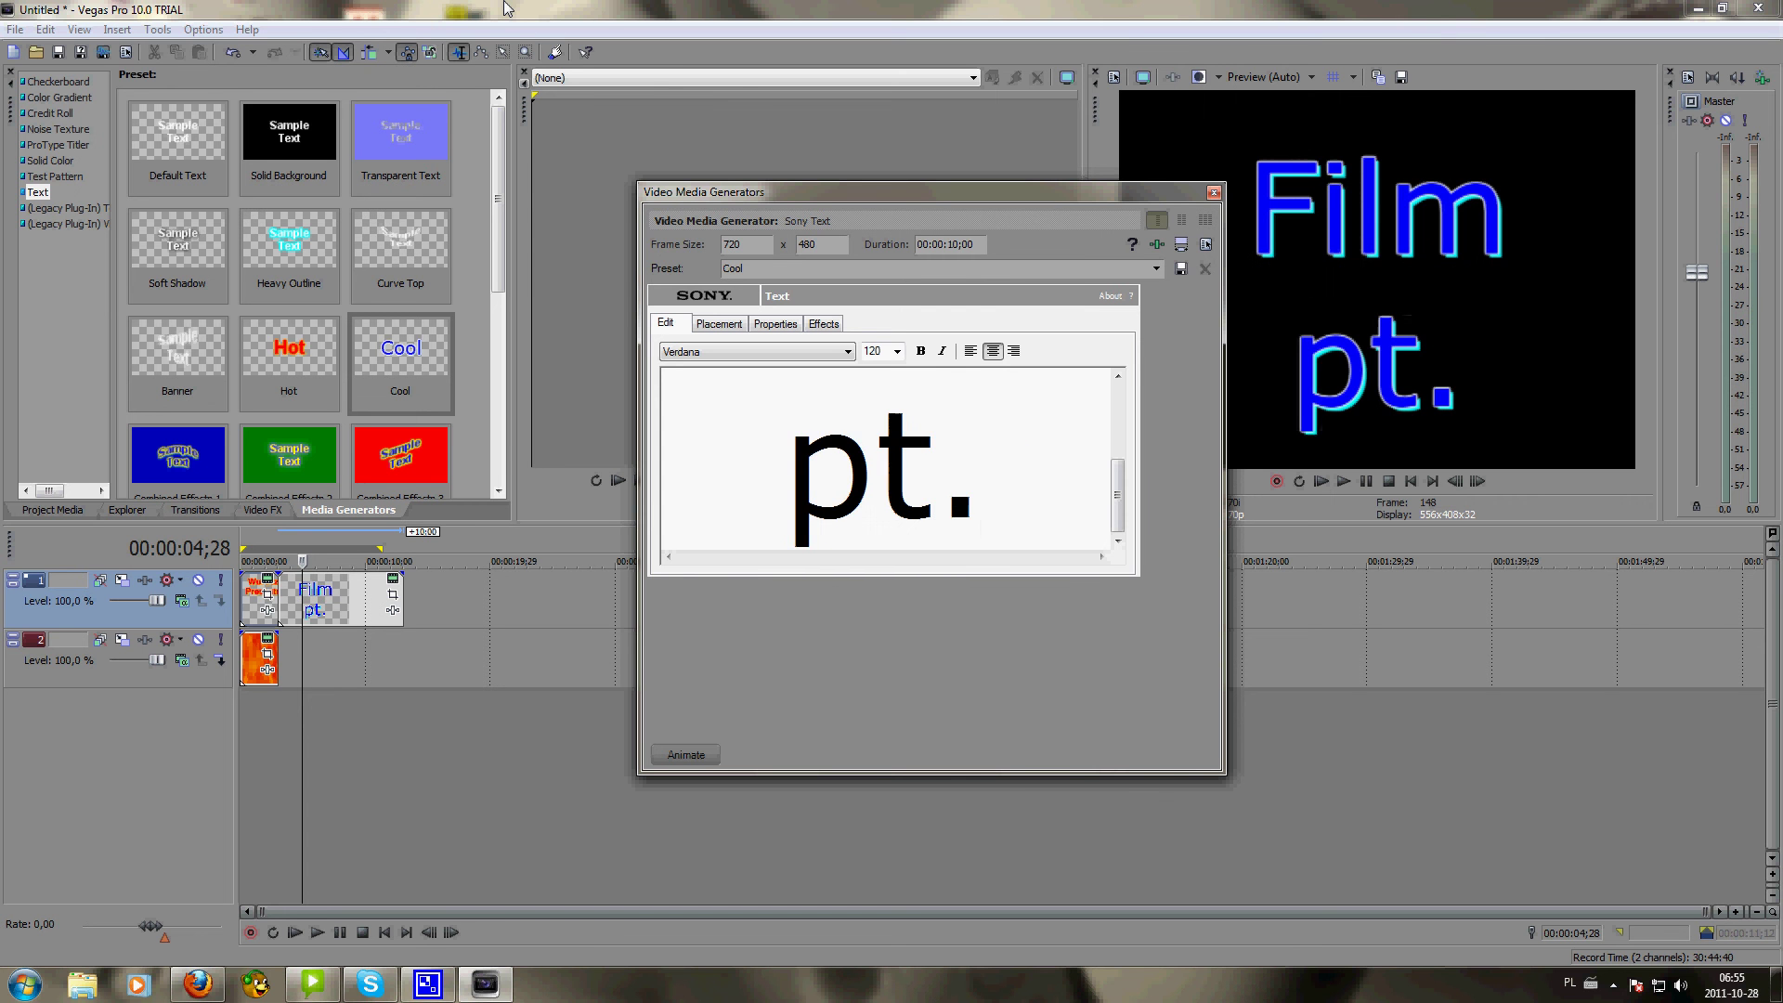
left_click(896, 351)
left_click(871, 561)
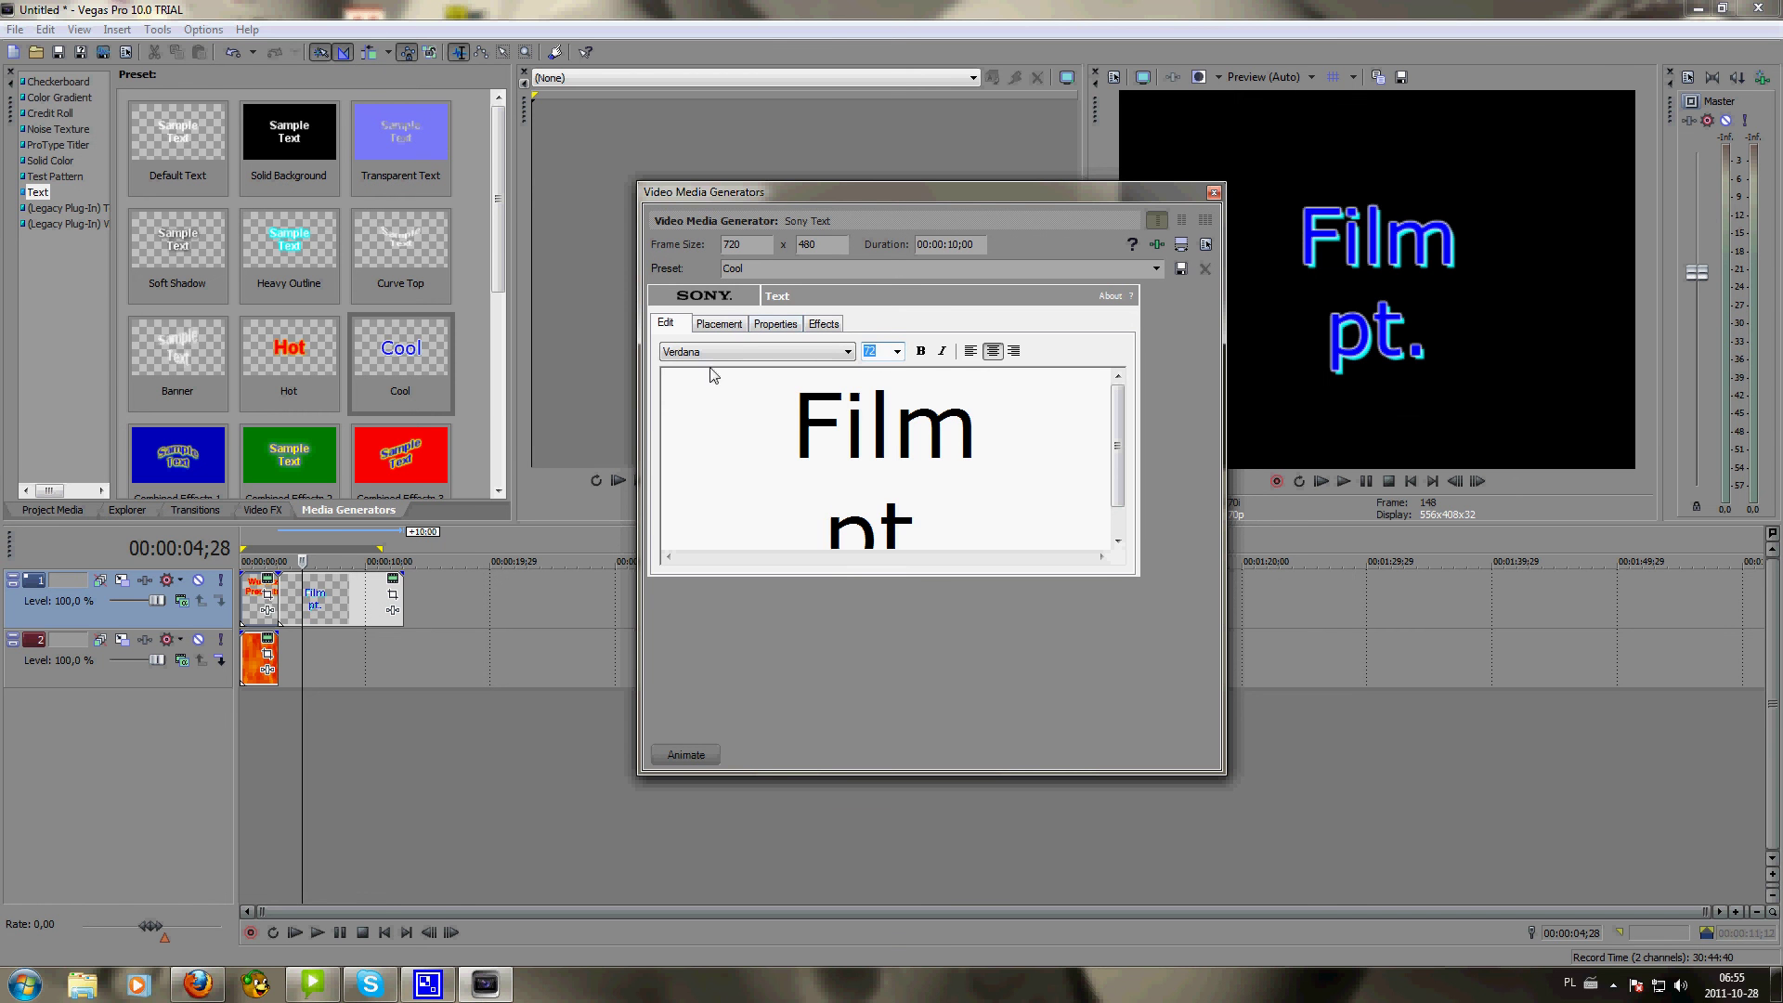
- Close the "Film pt." title's settings and shorten its clip to about 3 seconds
left_click(1212, 191)
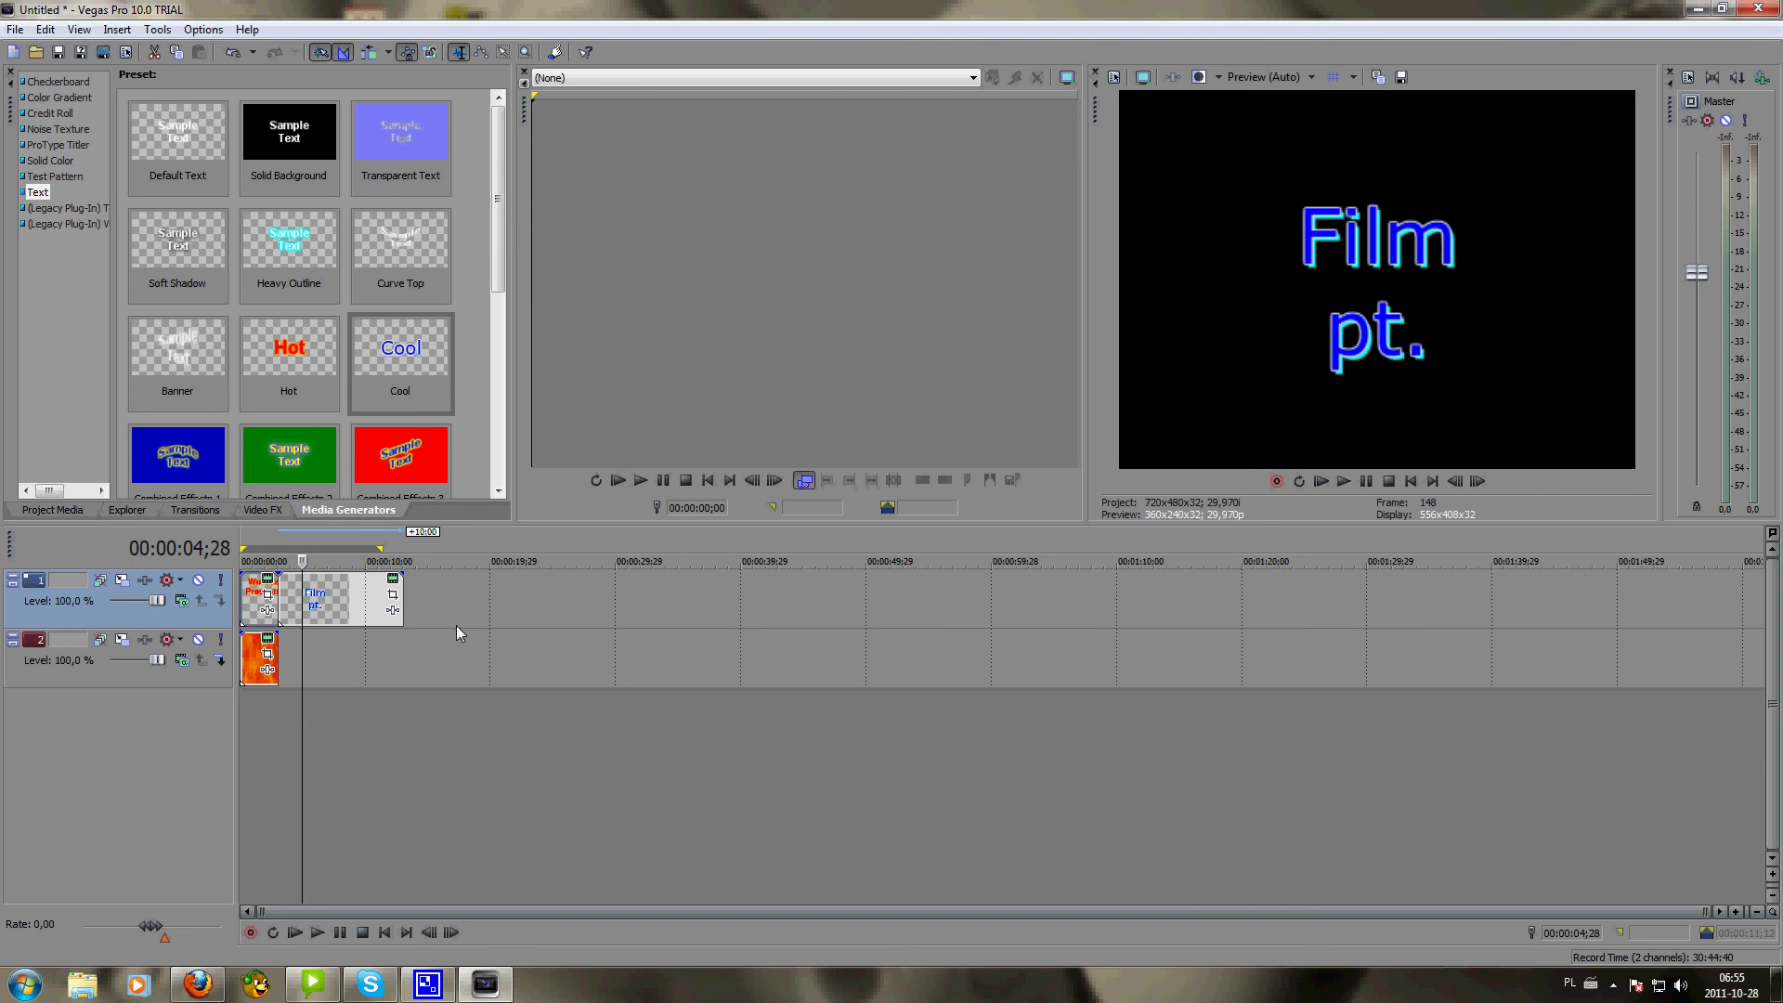
left_click_drag(402, 598, 311, 596)
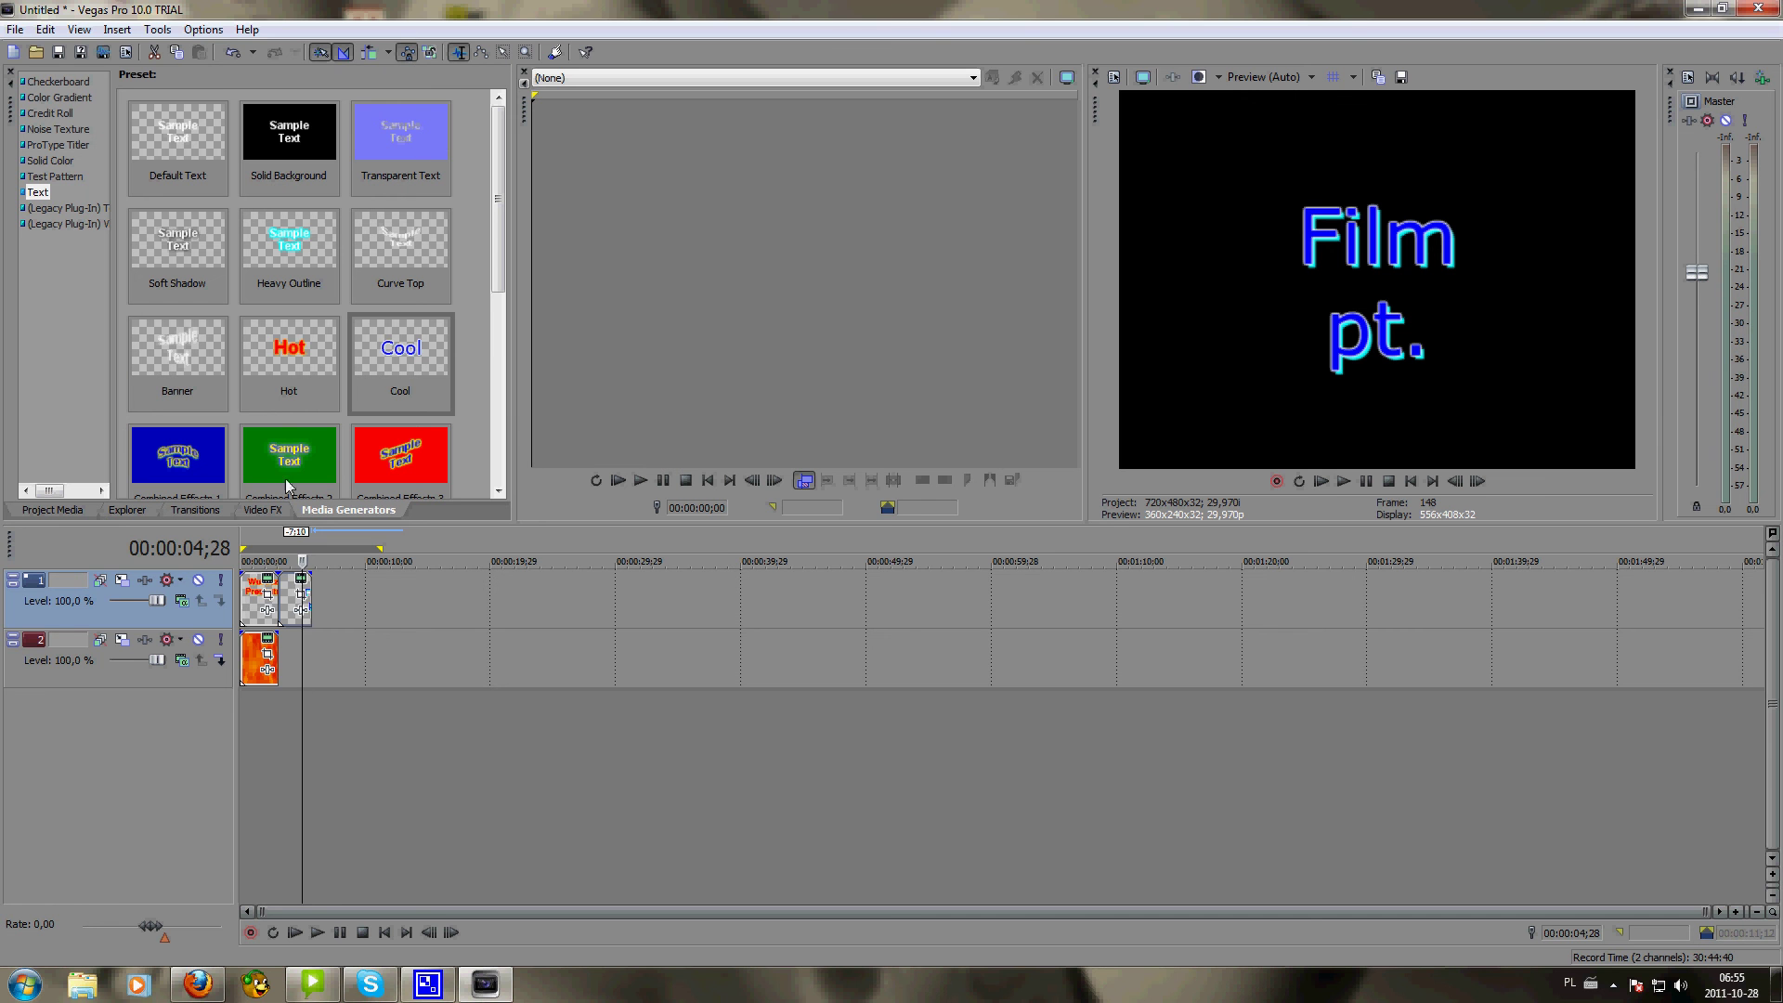
- Add a Combined Effects 2 text clip right after the "Film pt." clip, reading "Nazwa Filmu" in quotation marks
left_click_drag(276, 445, 325, 587)
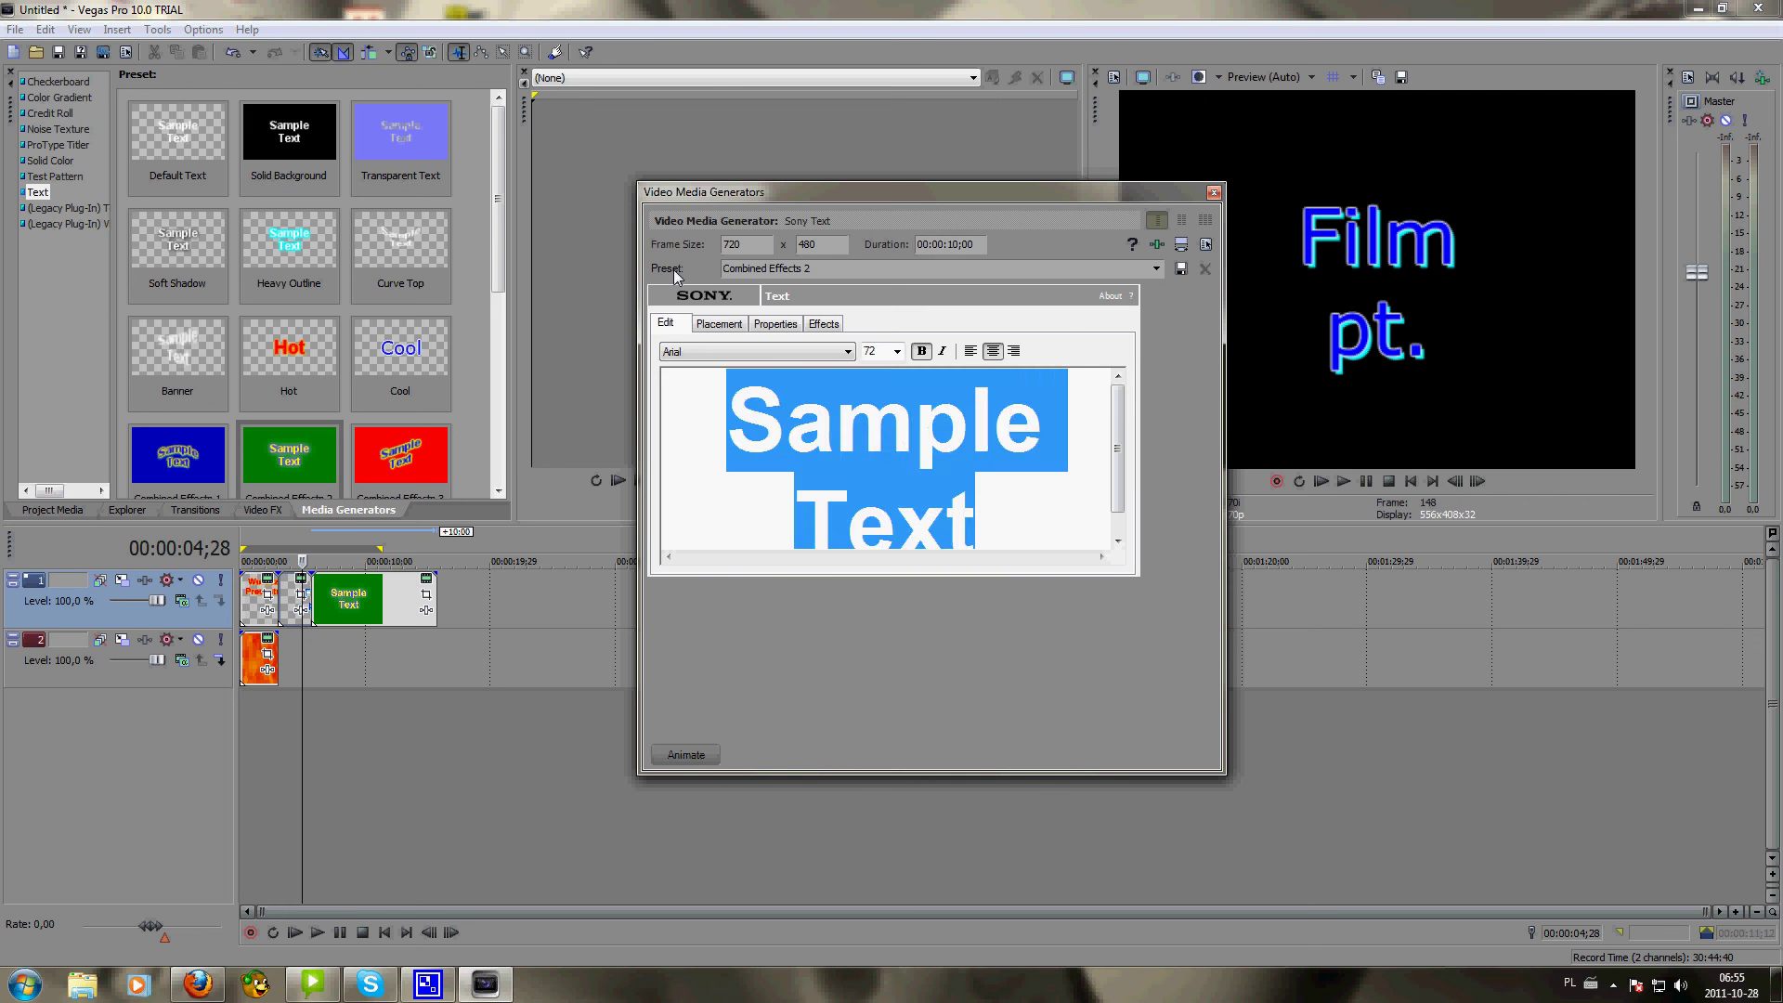
key("BackSpace")
type("\"")
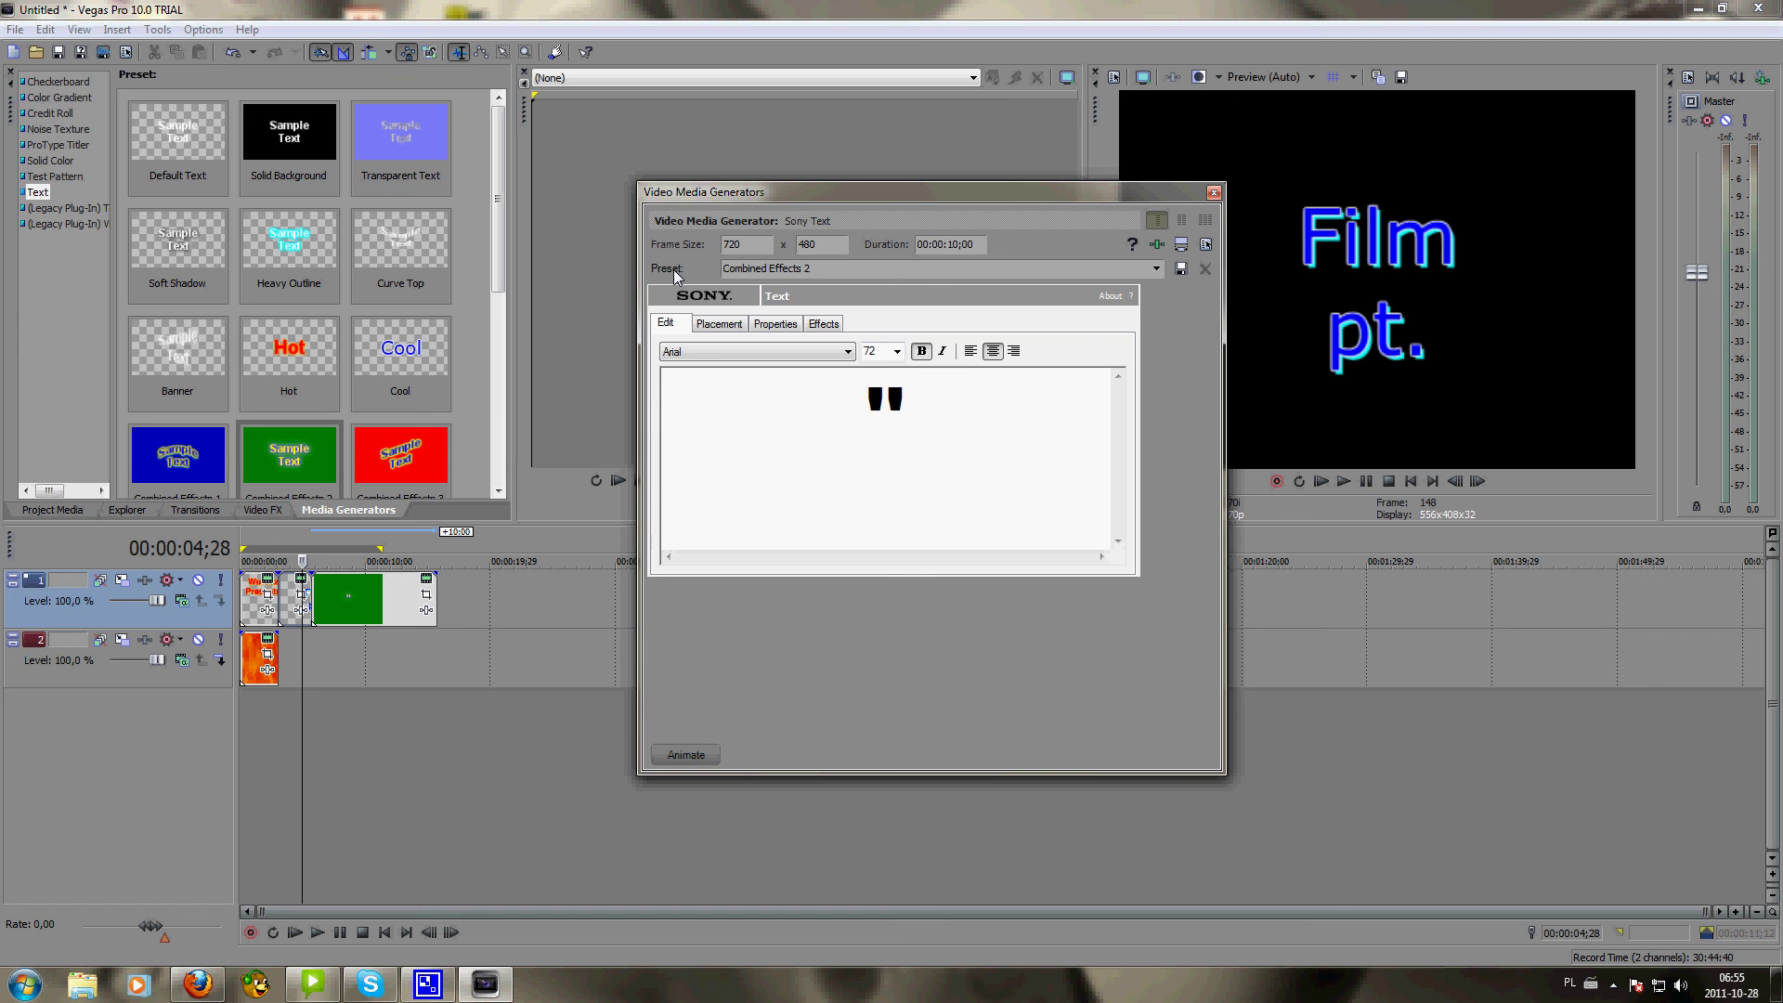
type("Nazwa ")
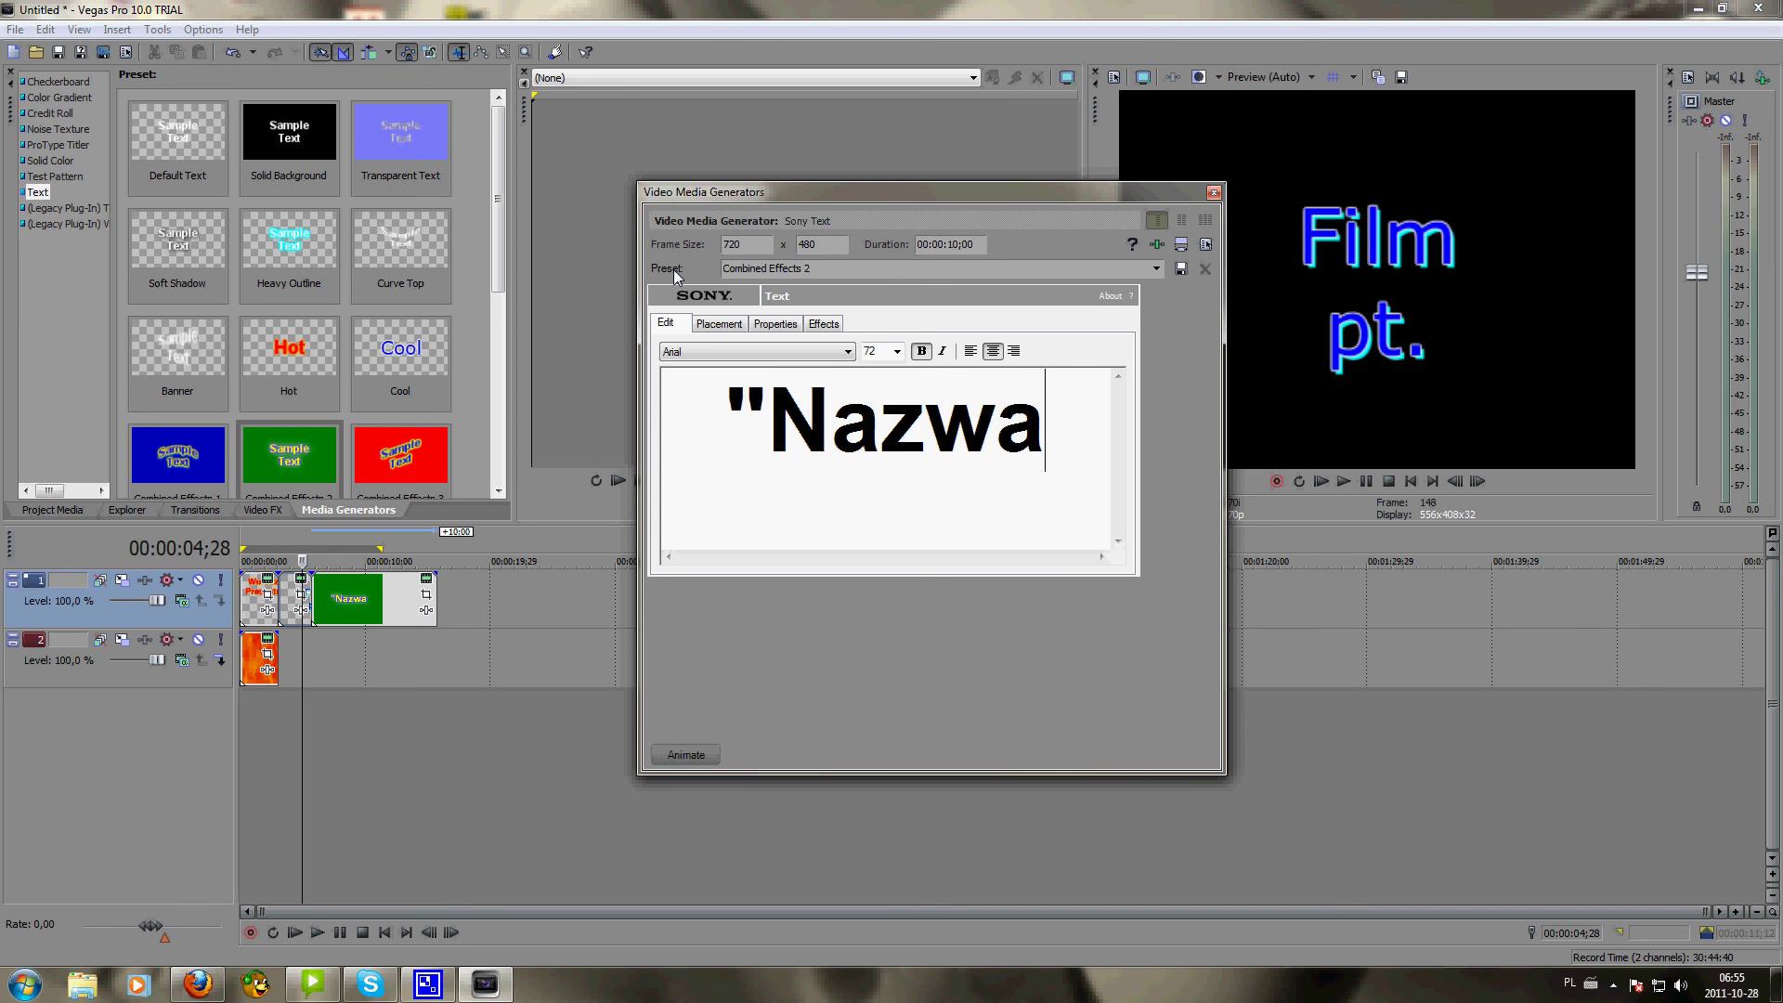
type("Fil")
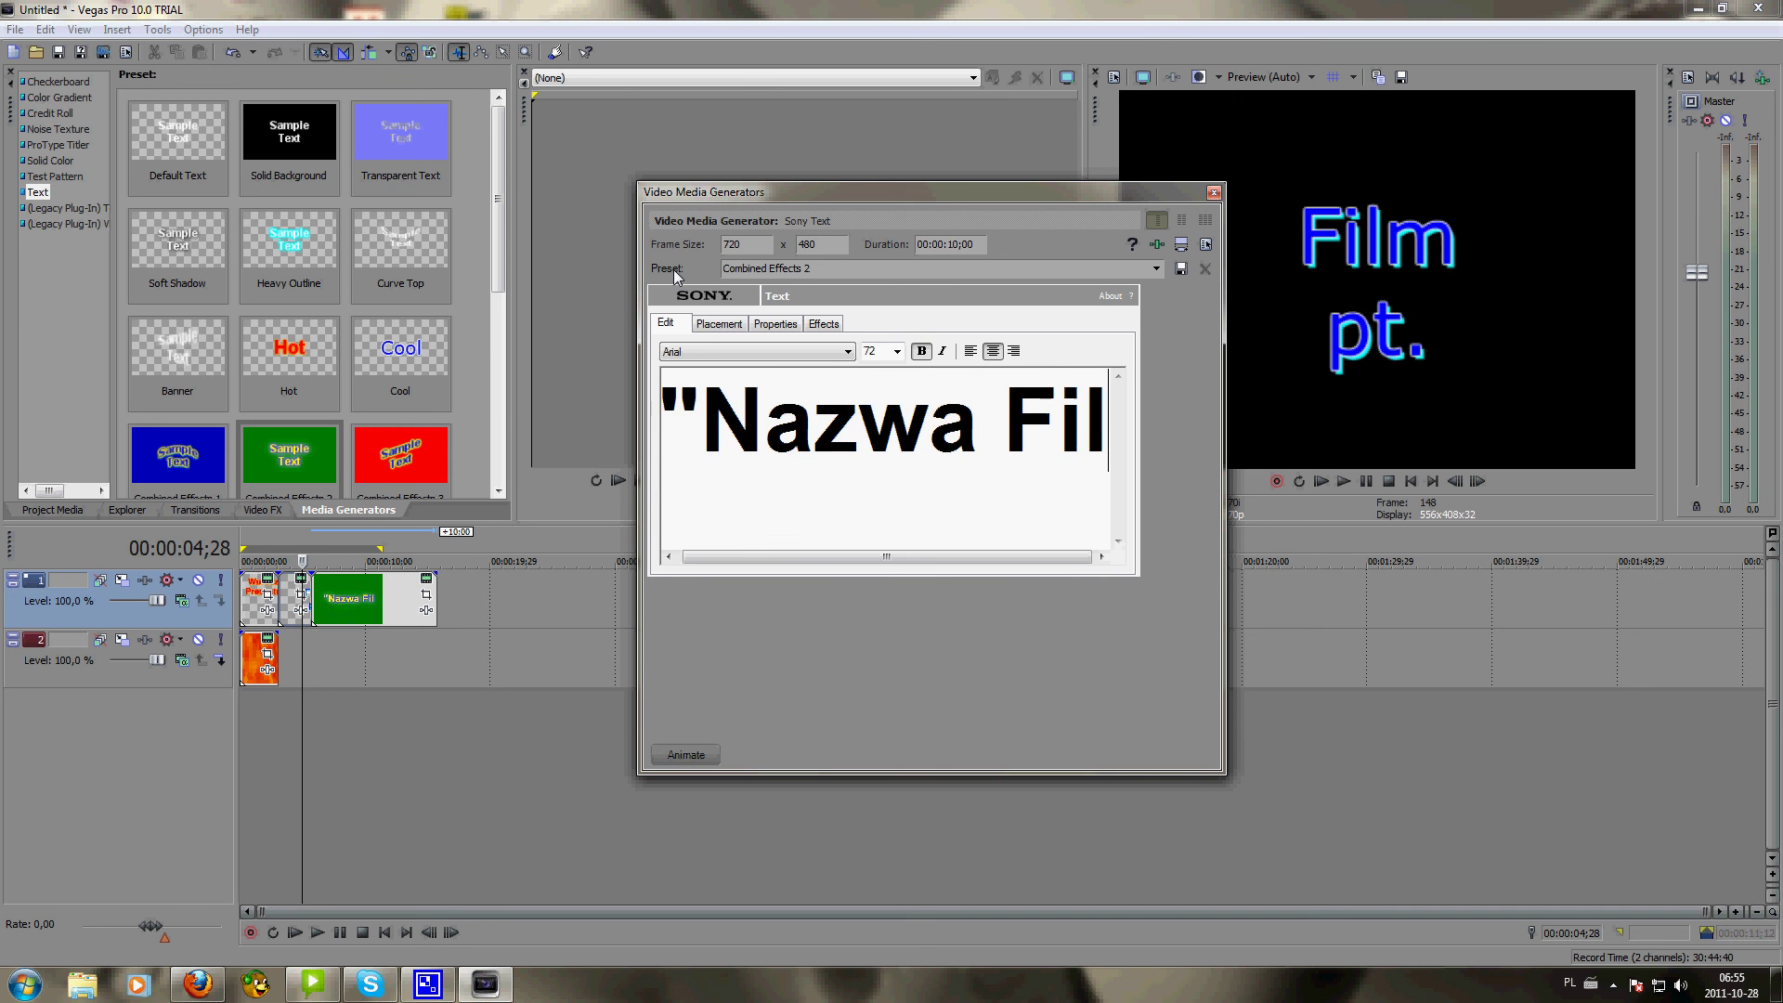
type("mu:")
key("BackSpace")
type("\"")
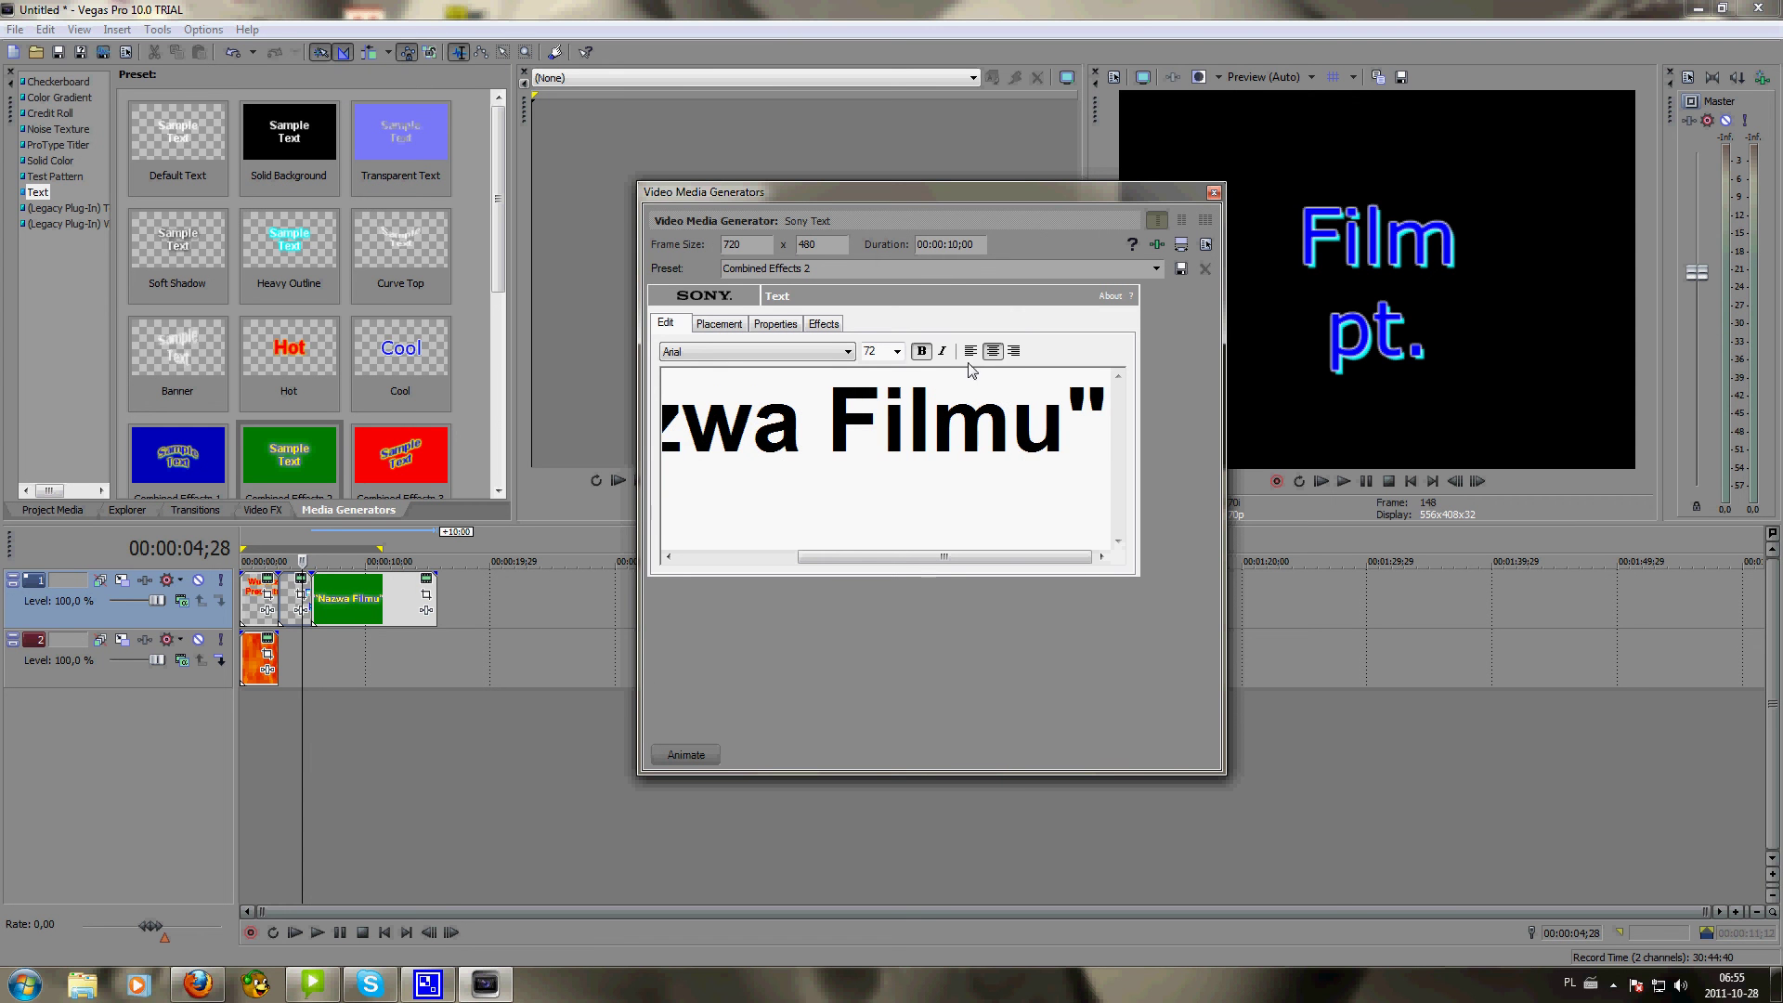
- Set the font size of the "Nazwa Filmu" title to 60
left_click(897, 351)
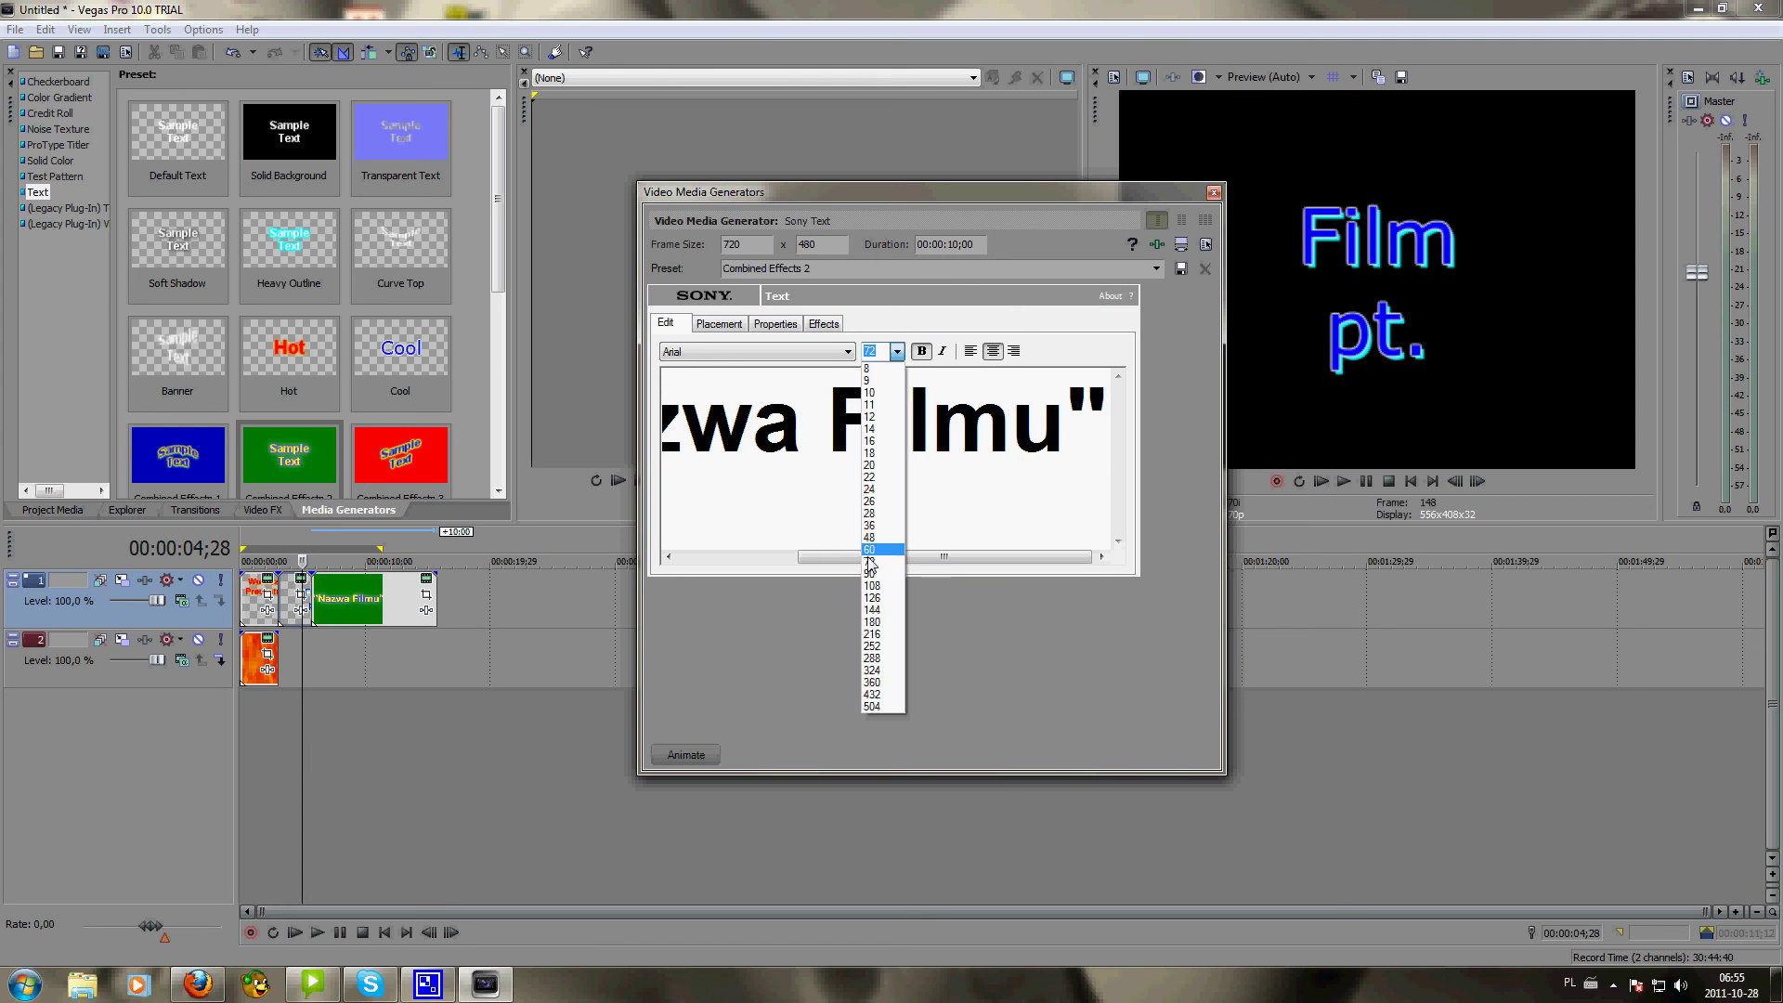
left_click(878, 543)
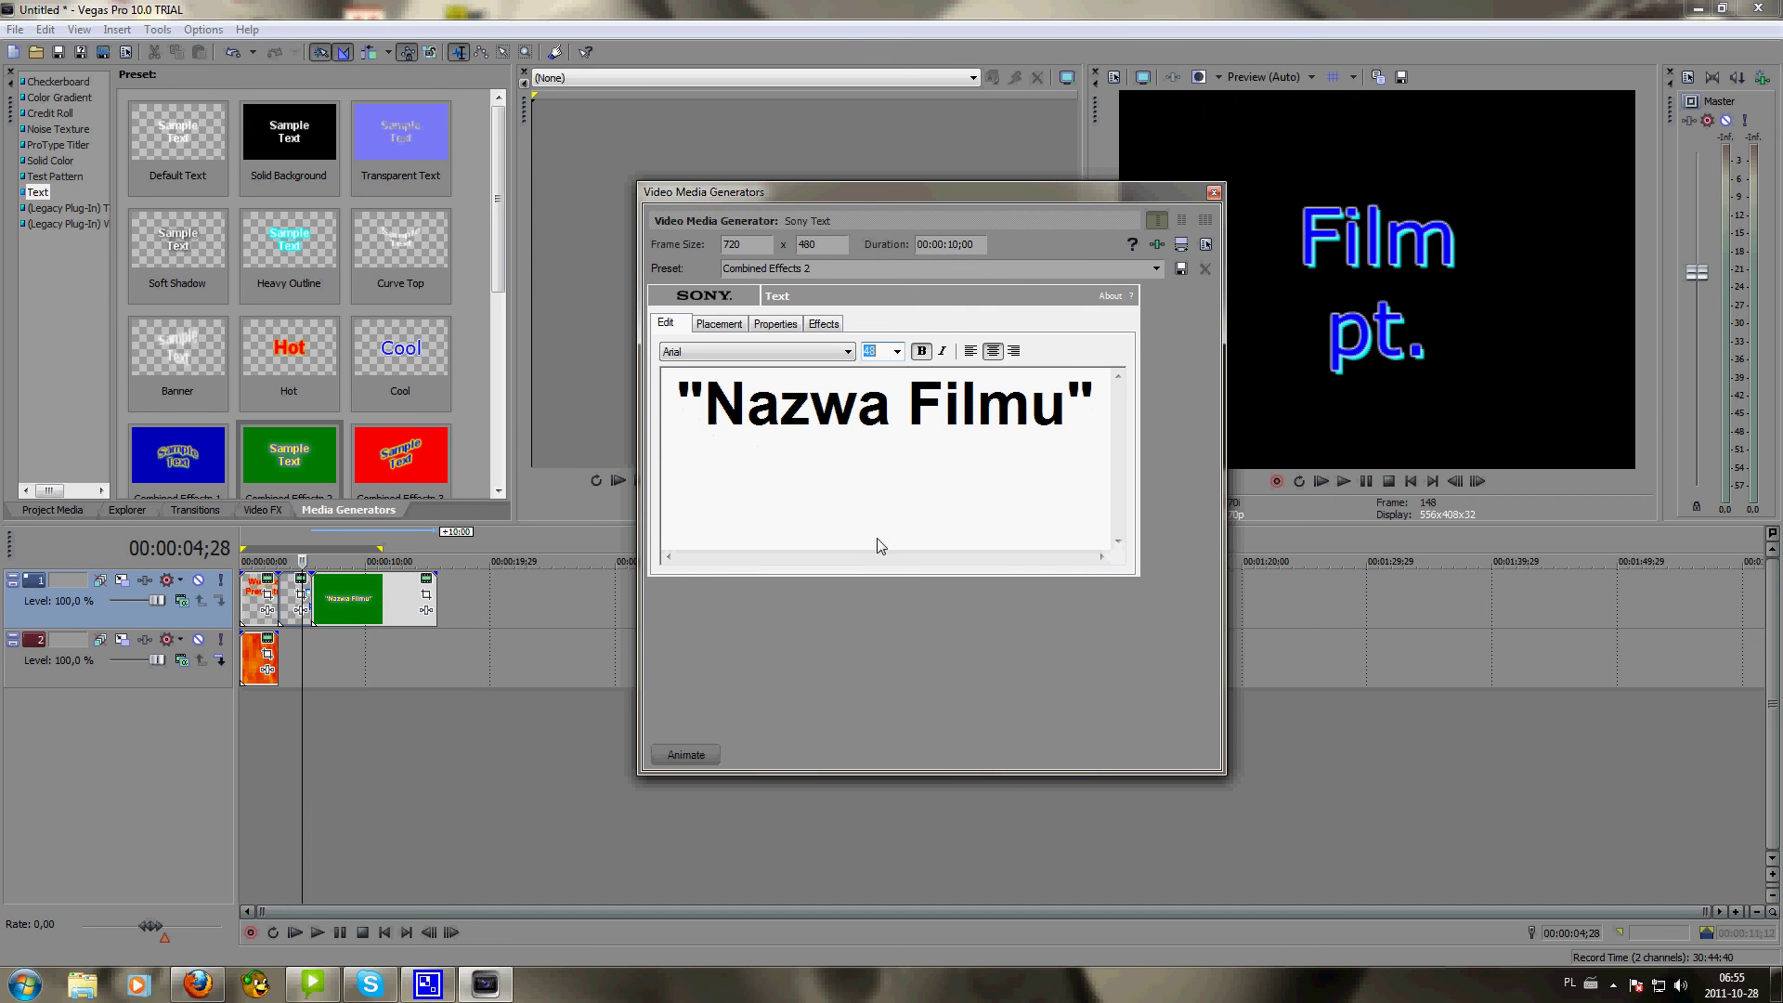
left_click(897, 351)
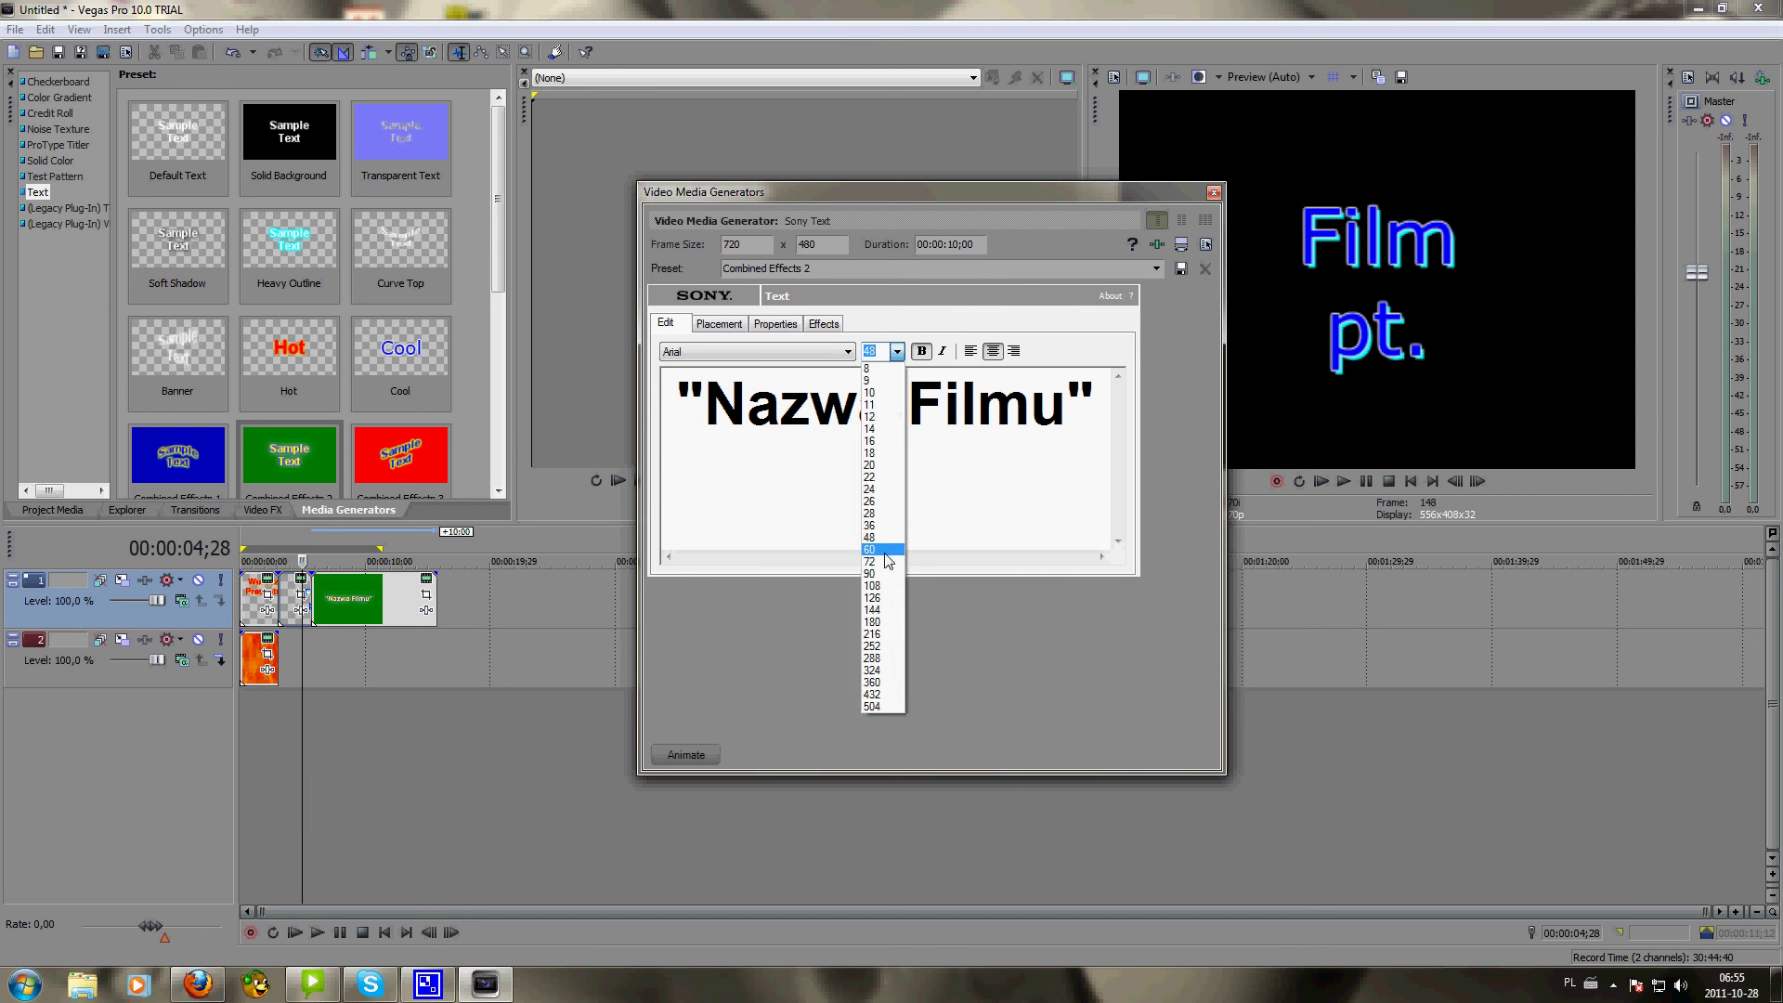
left_click(873, 549)
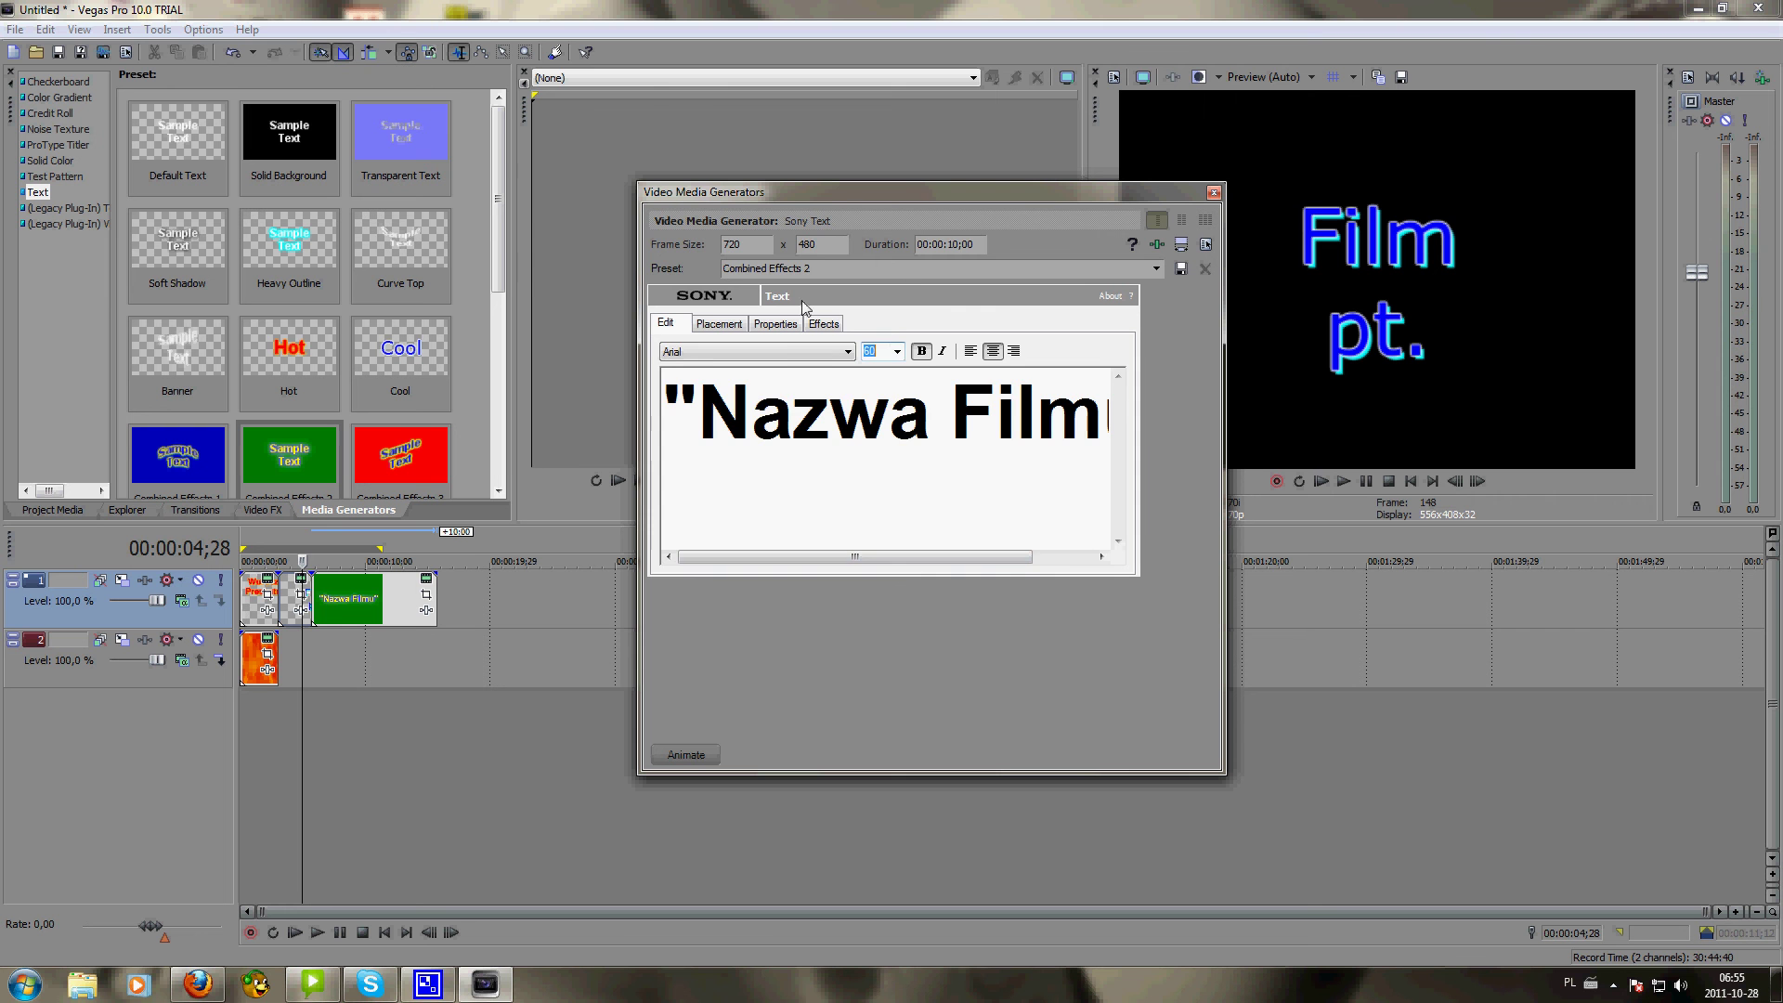
- Make the green background of the "Nazwa Filmu" title fully transparent with an alpha of 0, and close its settings
left_click(817, 323)
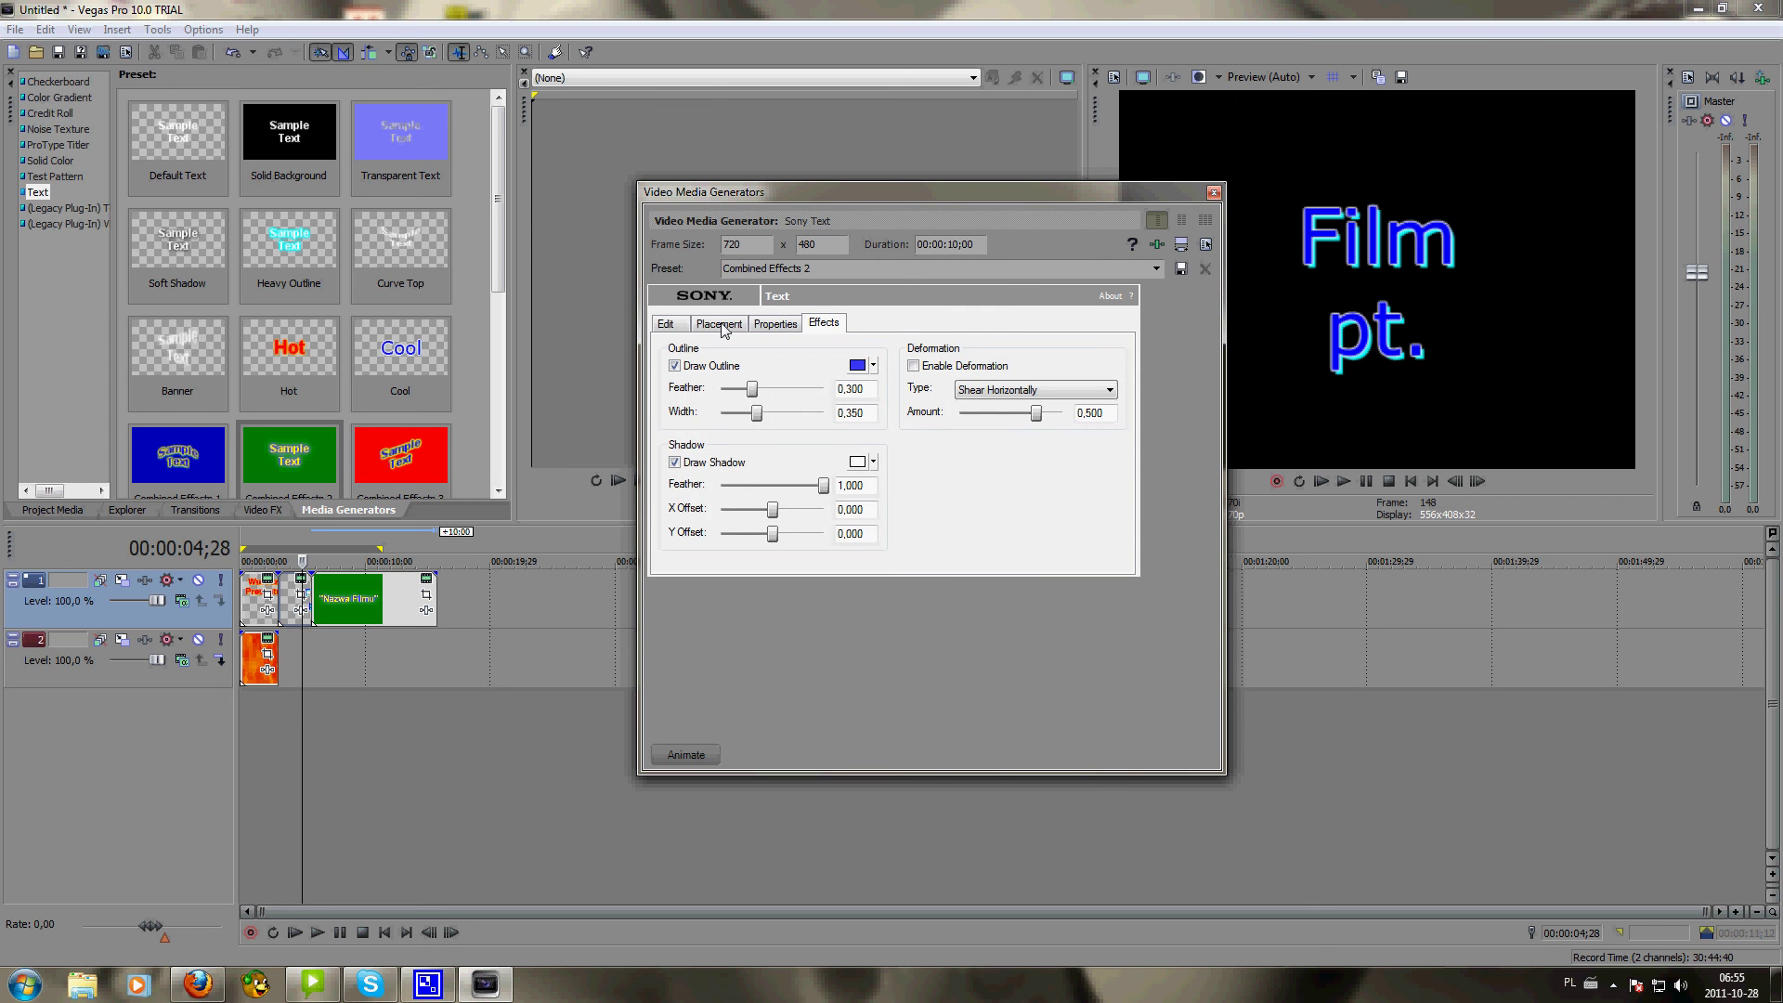
left_click(733, 321)
left_click(772, 329)
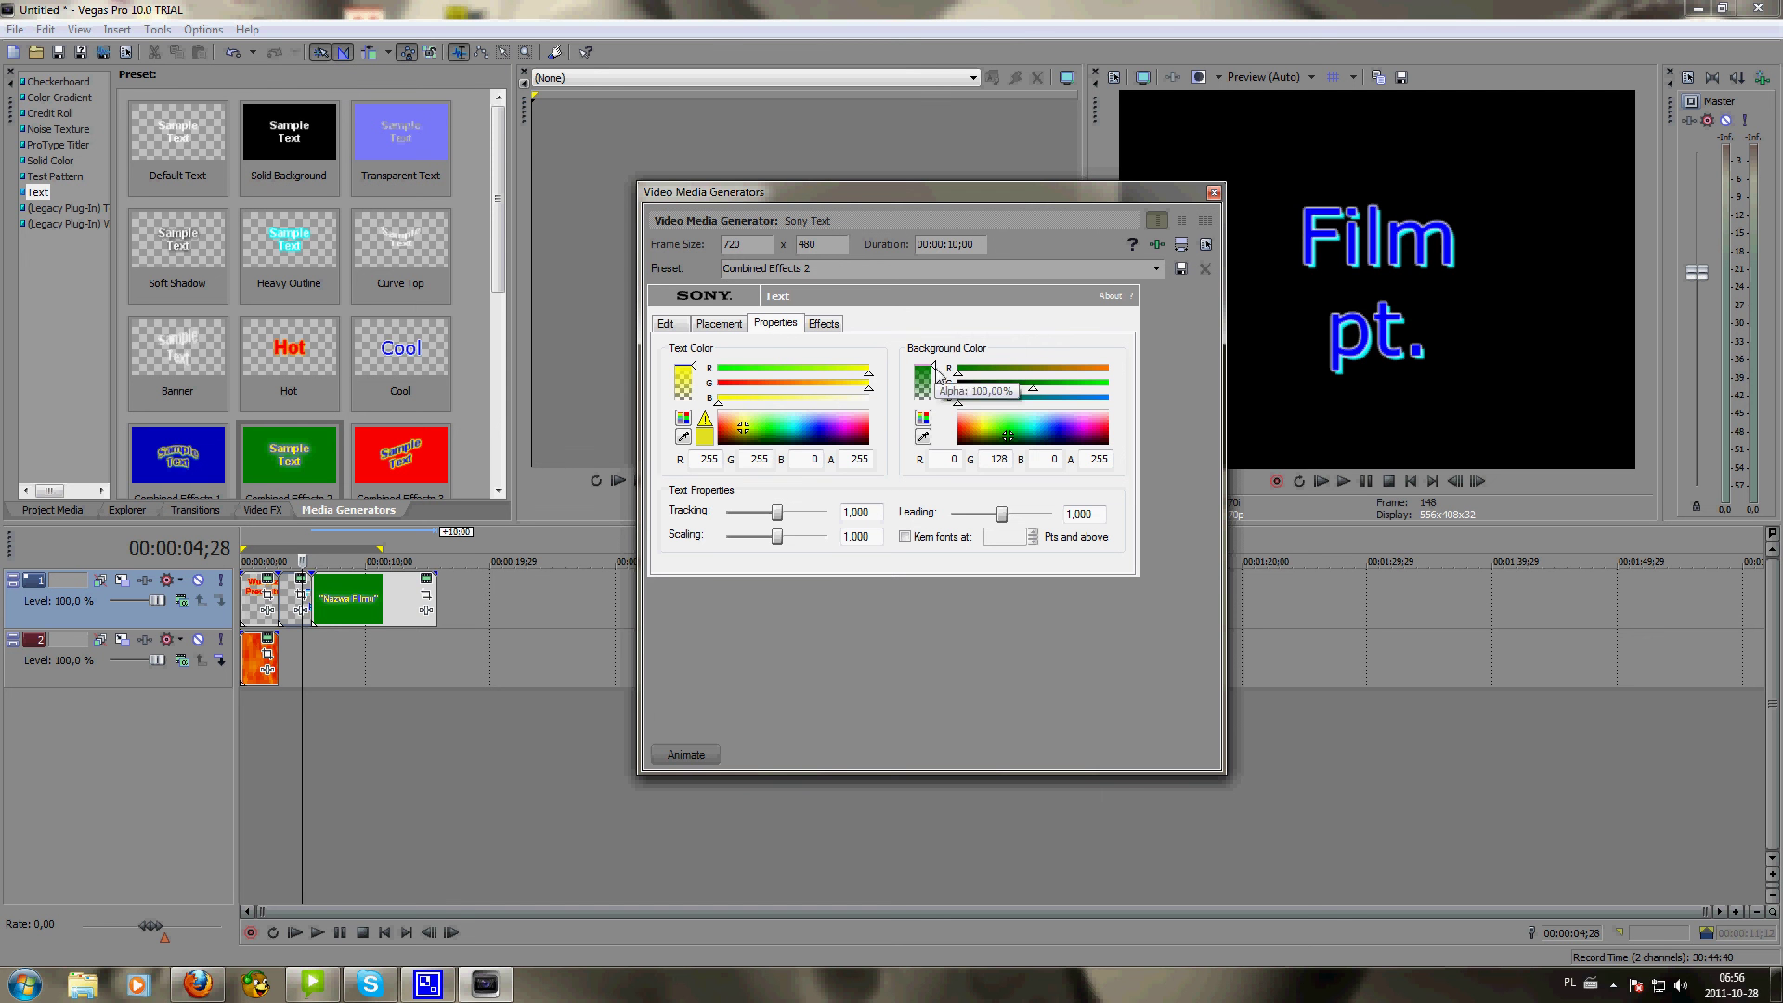
left_click_drag(938, 385, 939, 439)
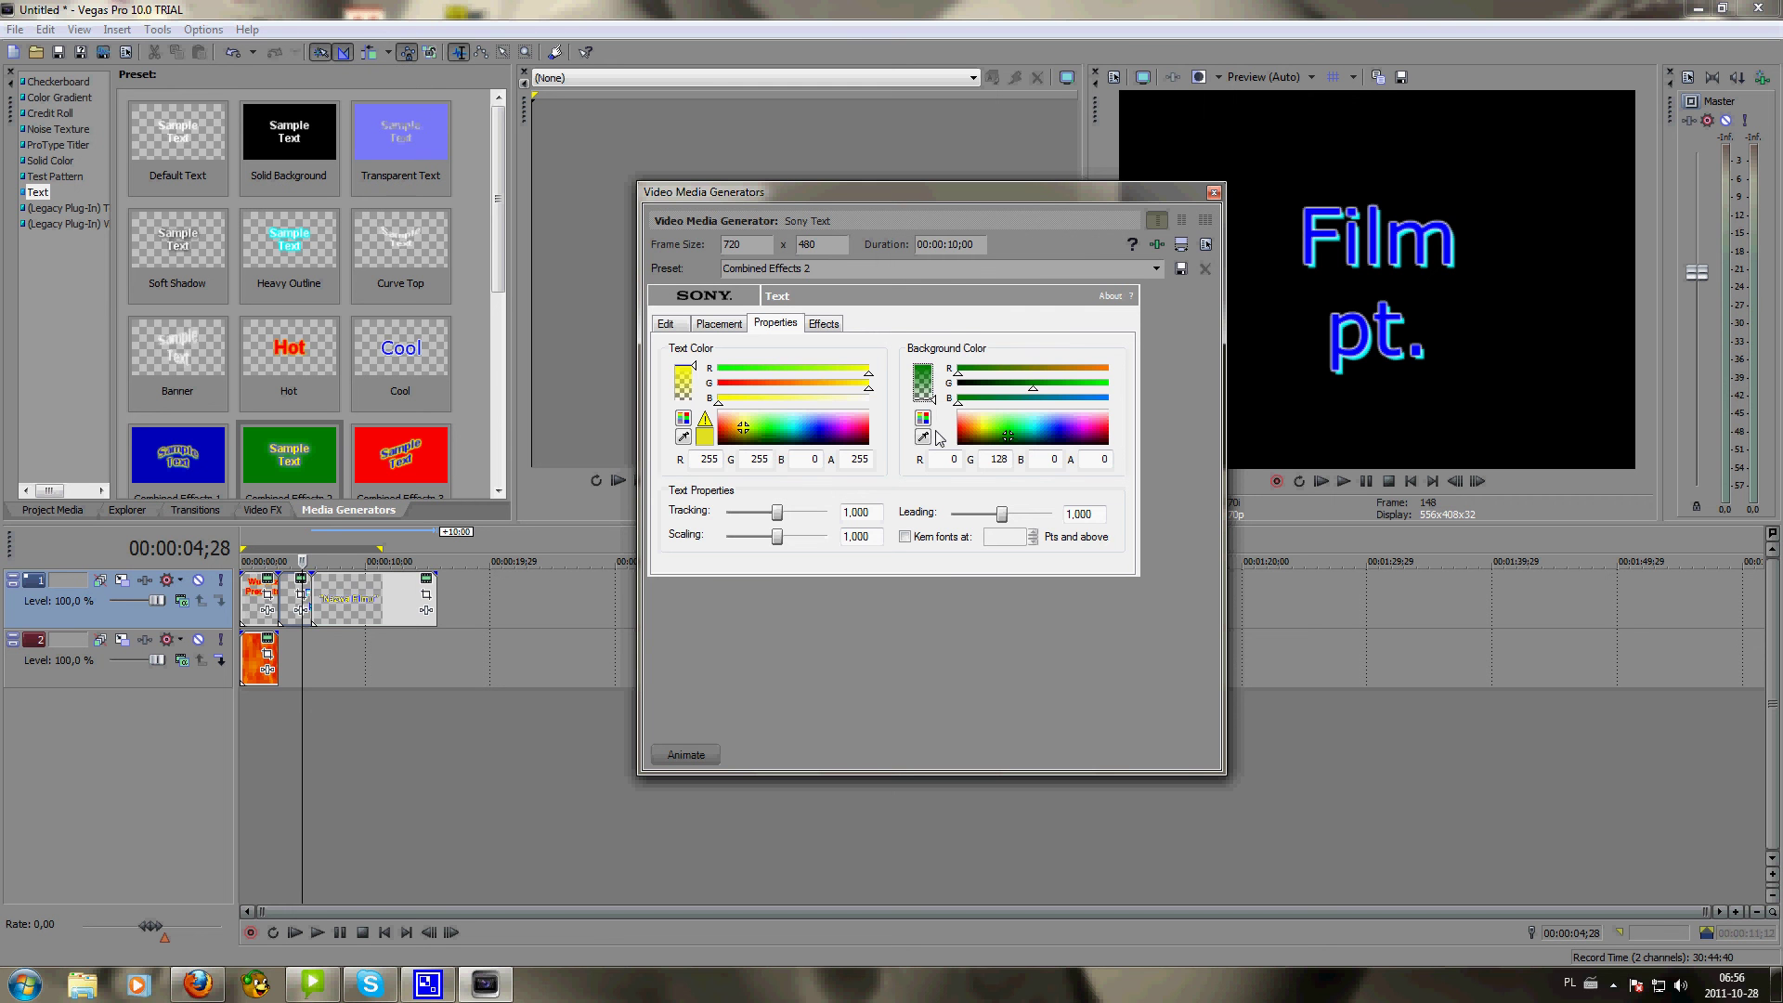
left_click(1214, 193)
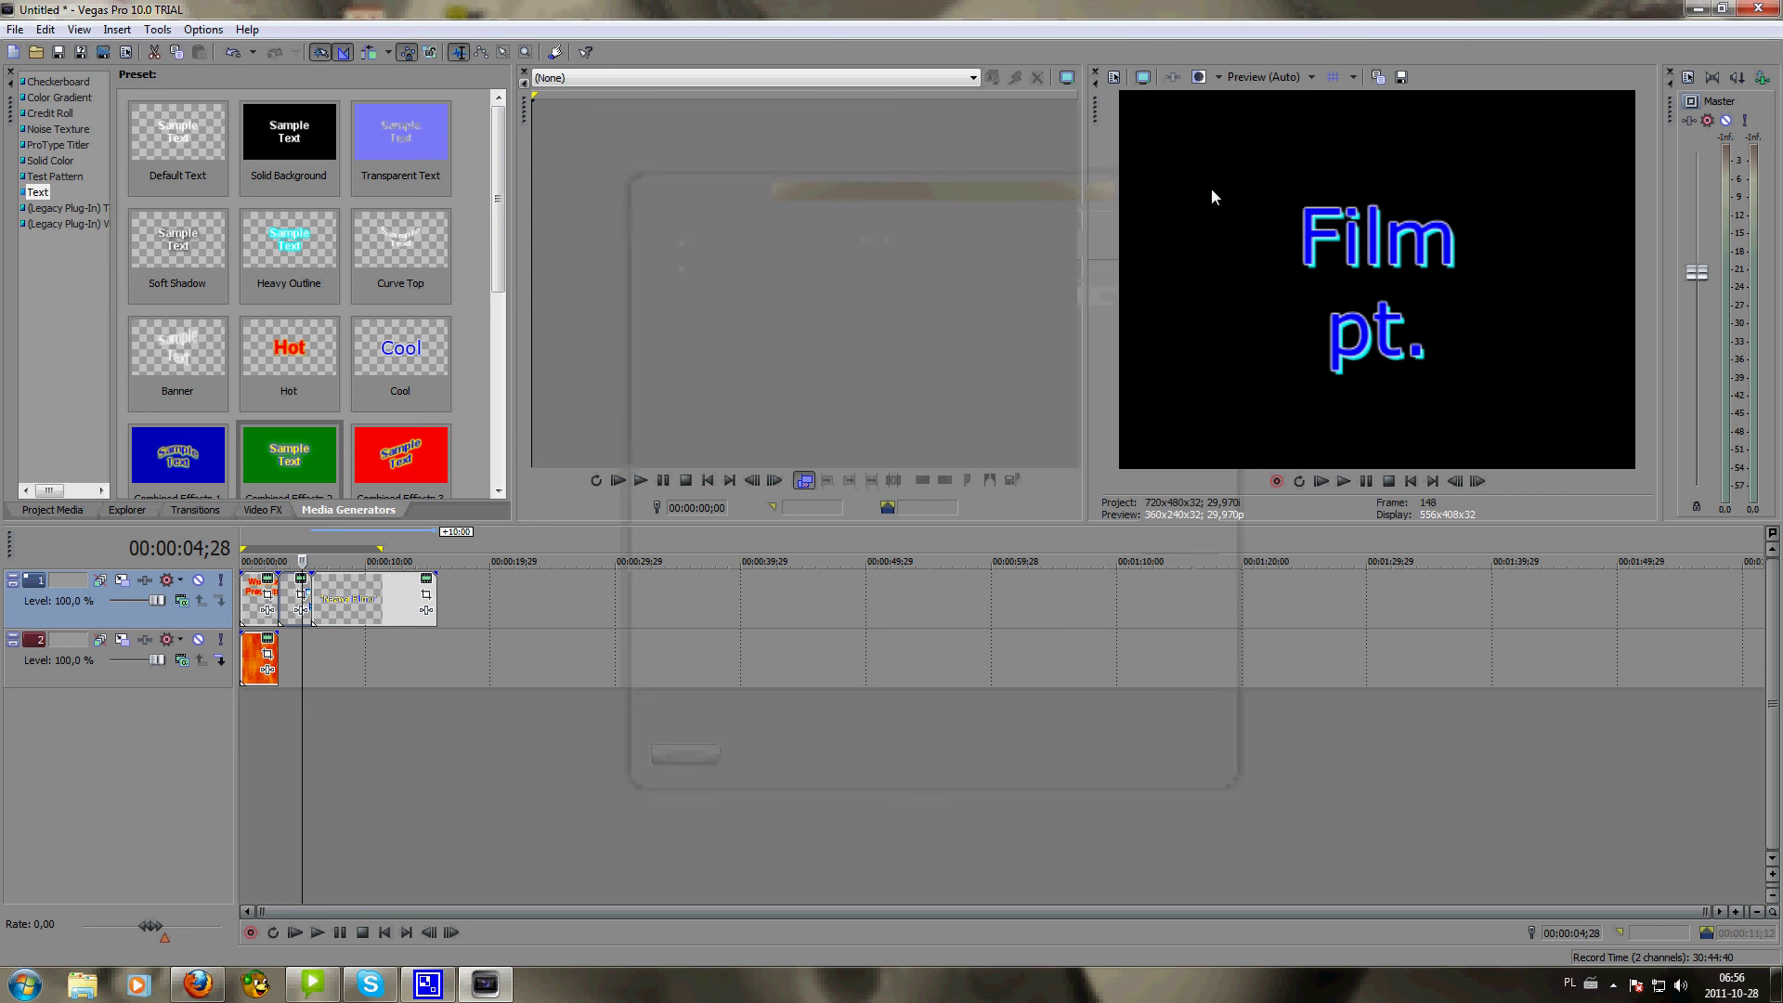
- Add a Lightning noise texture clip on track 2 beneath the "Nazwa Filmu" title, and shorten both clips to about 5 seconds
left_click(74, 130)
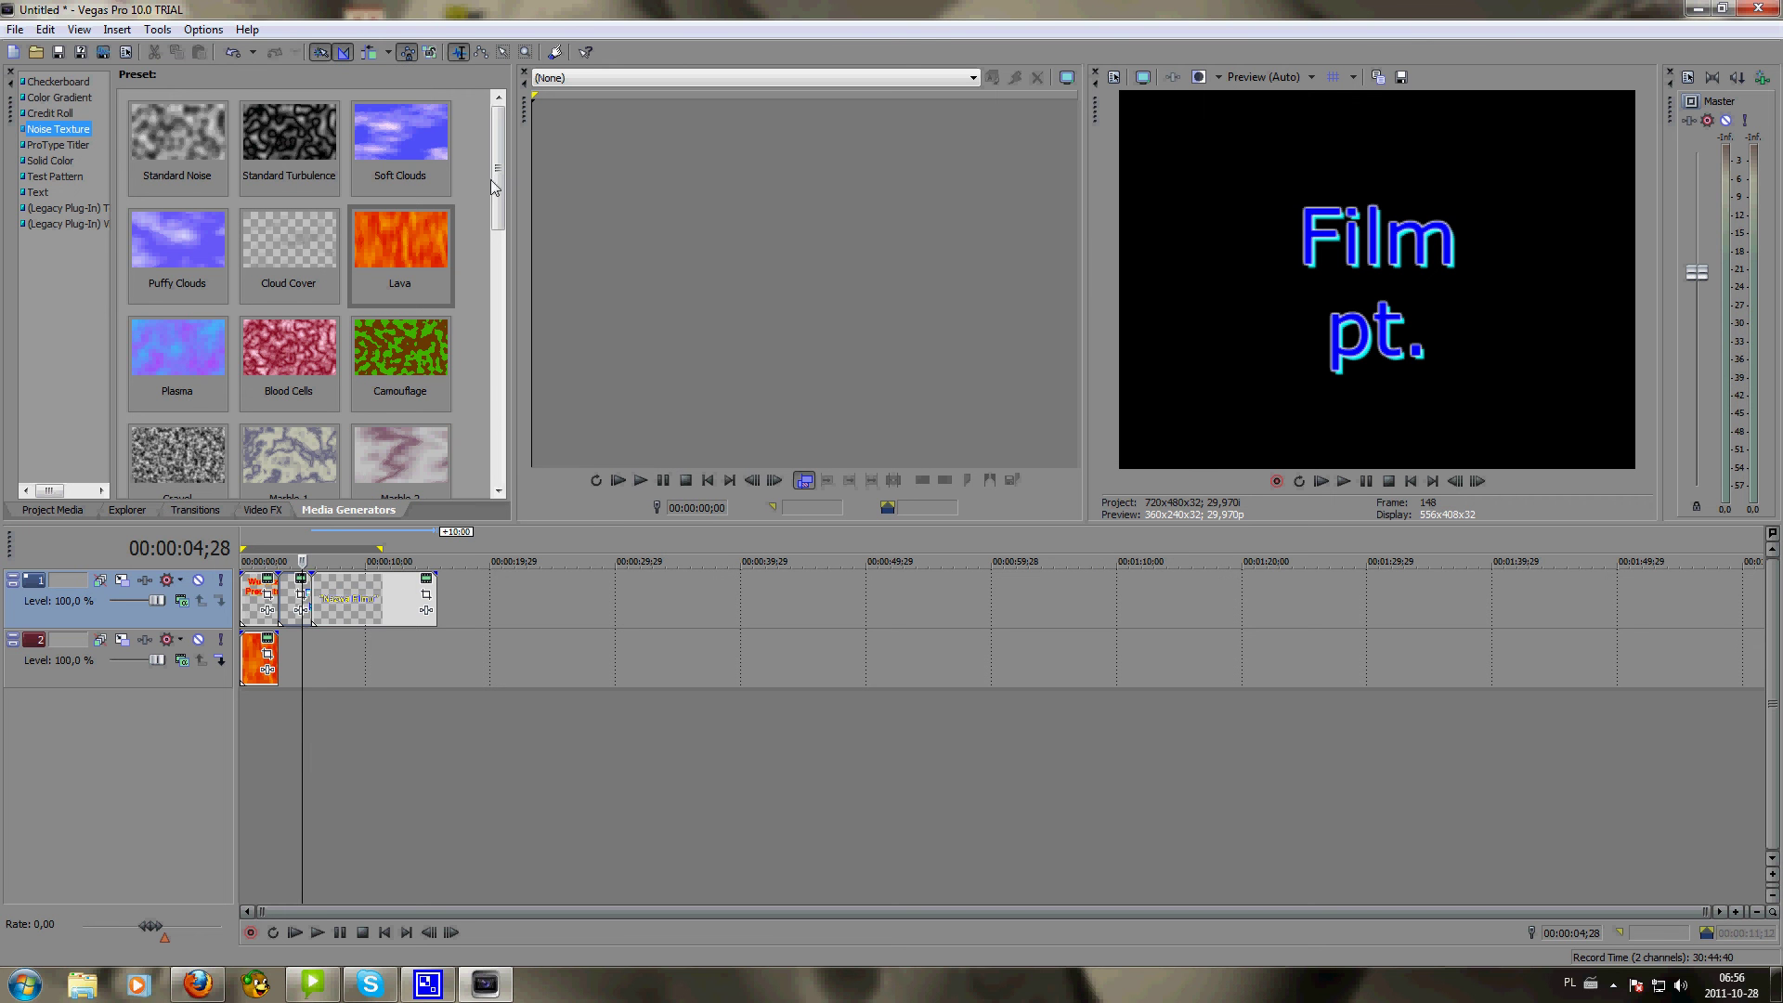
left_click_drag(490, 180, 497, 308)
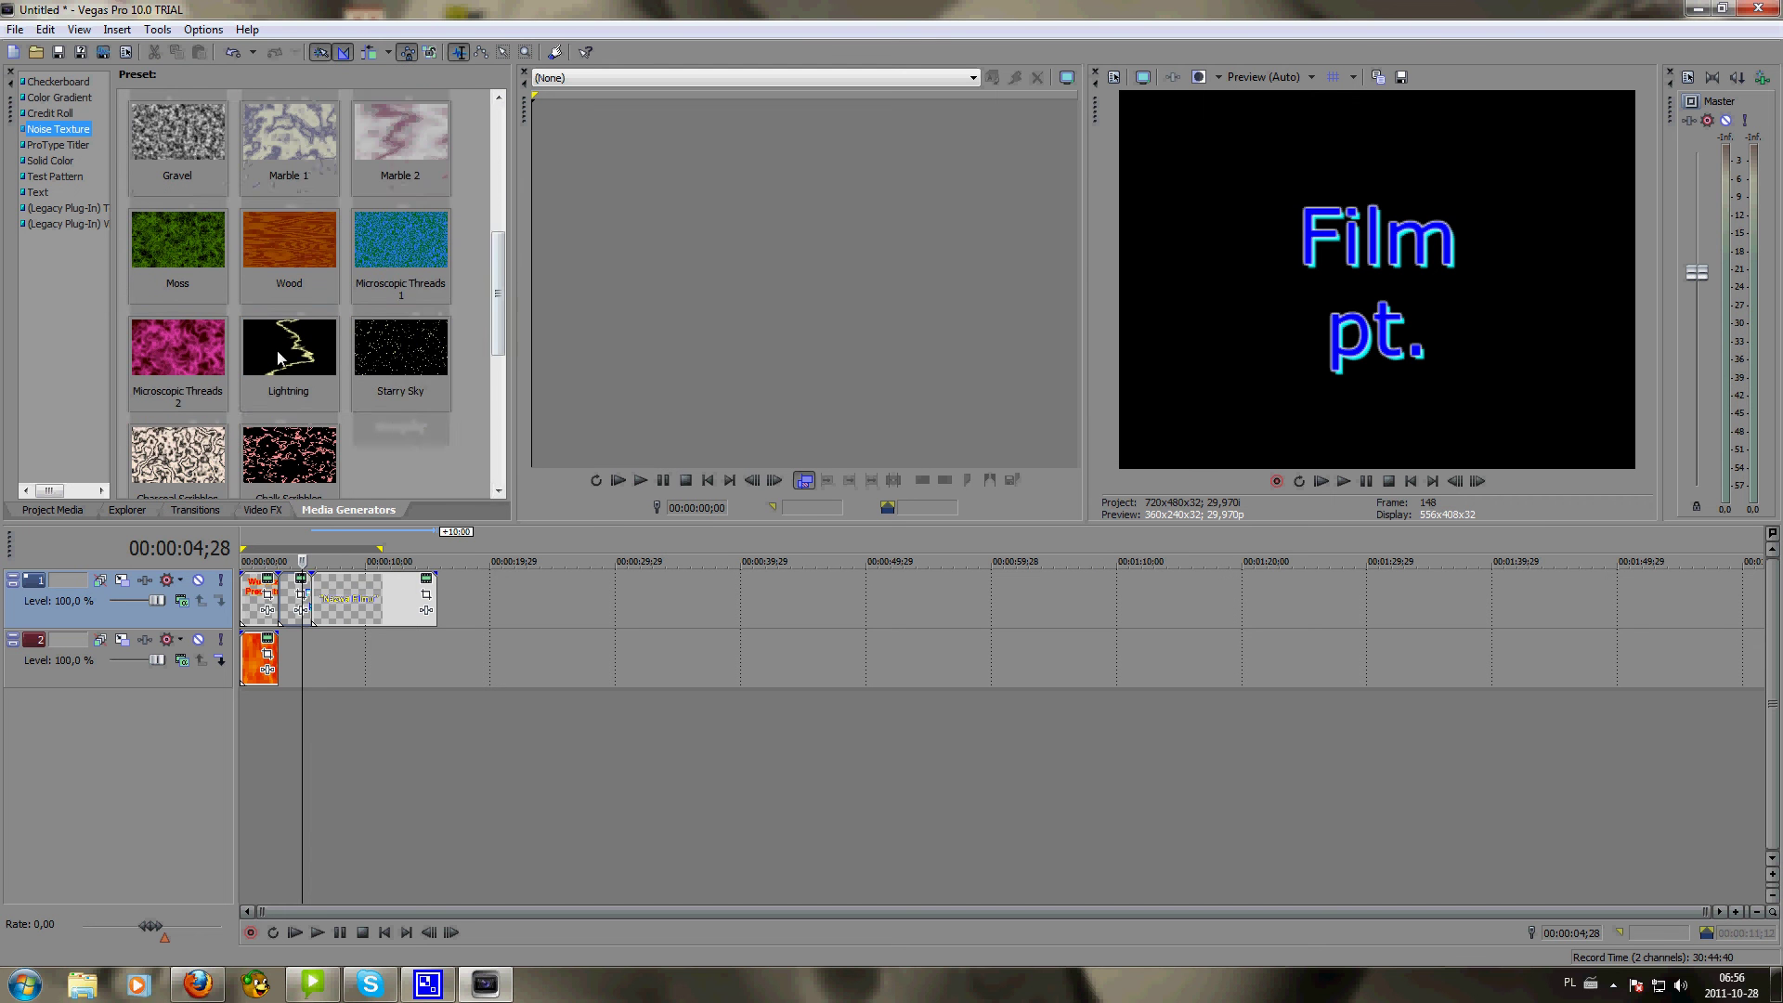
left_click_drag(288, 367, 325, 657)
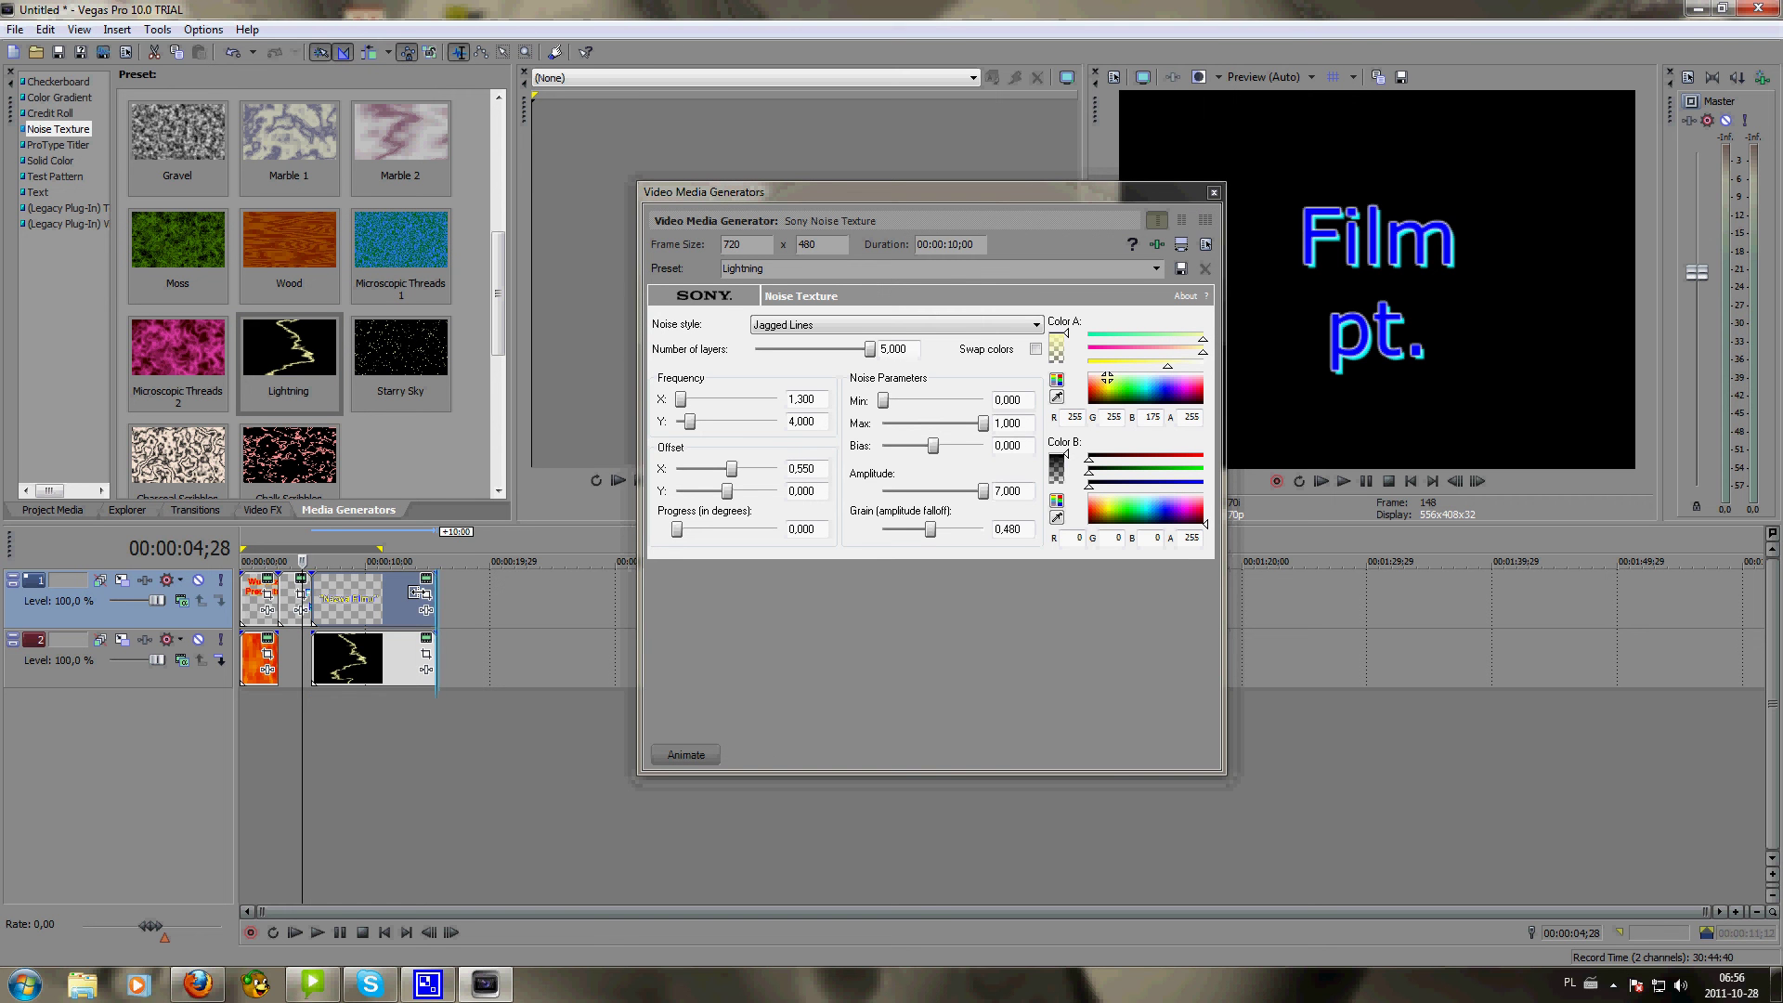
left_click_drag(419, 592, 370, 611)
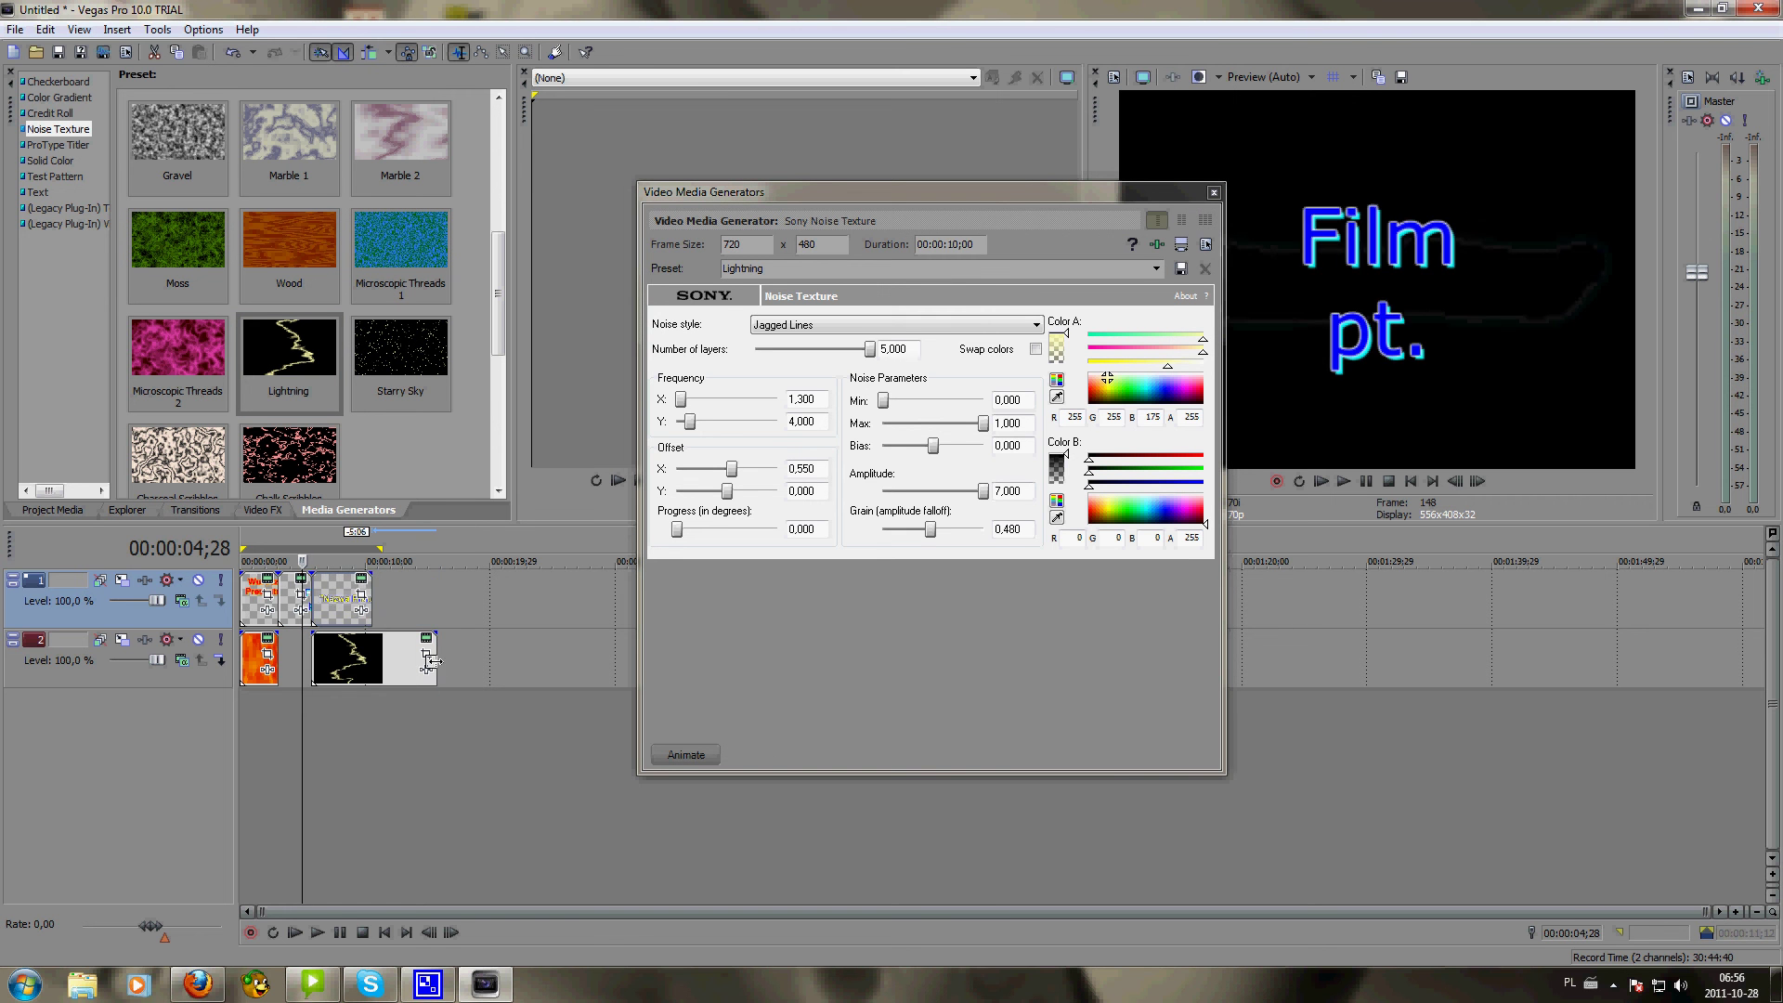
left_click_drag(437, 662, 371, 661)
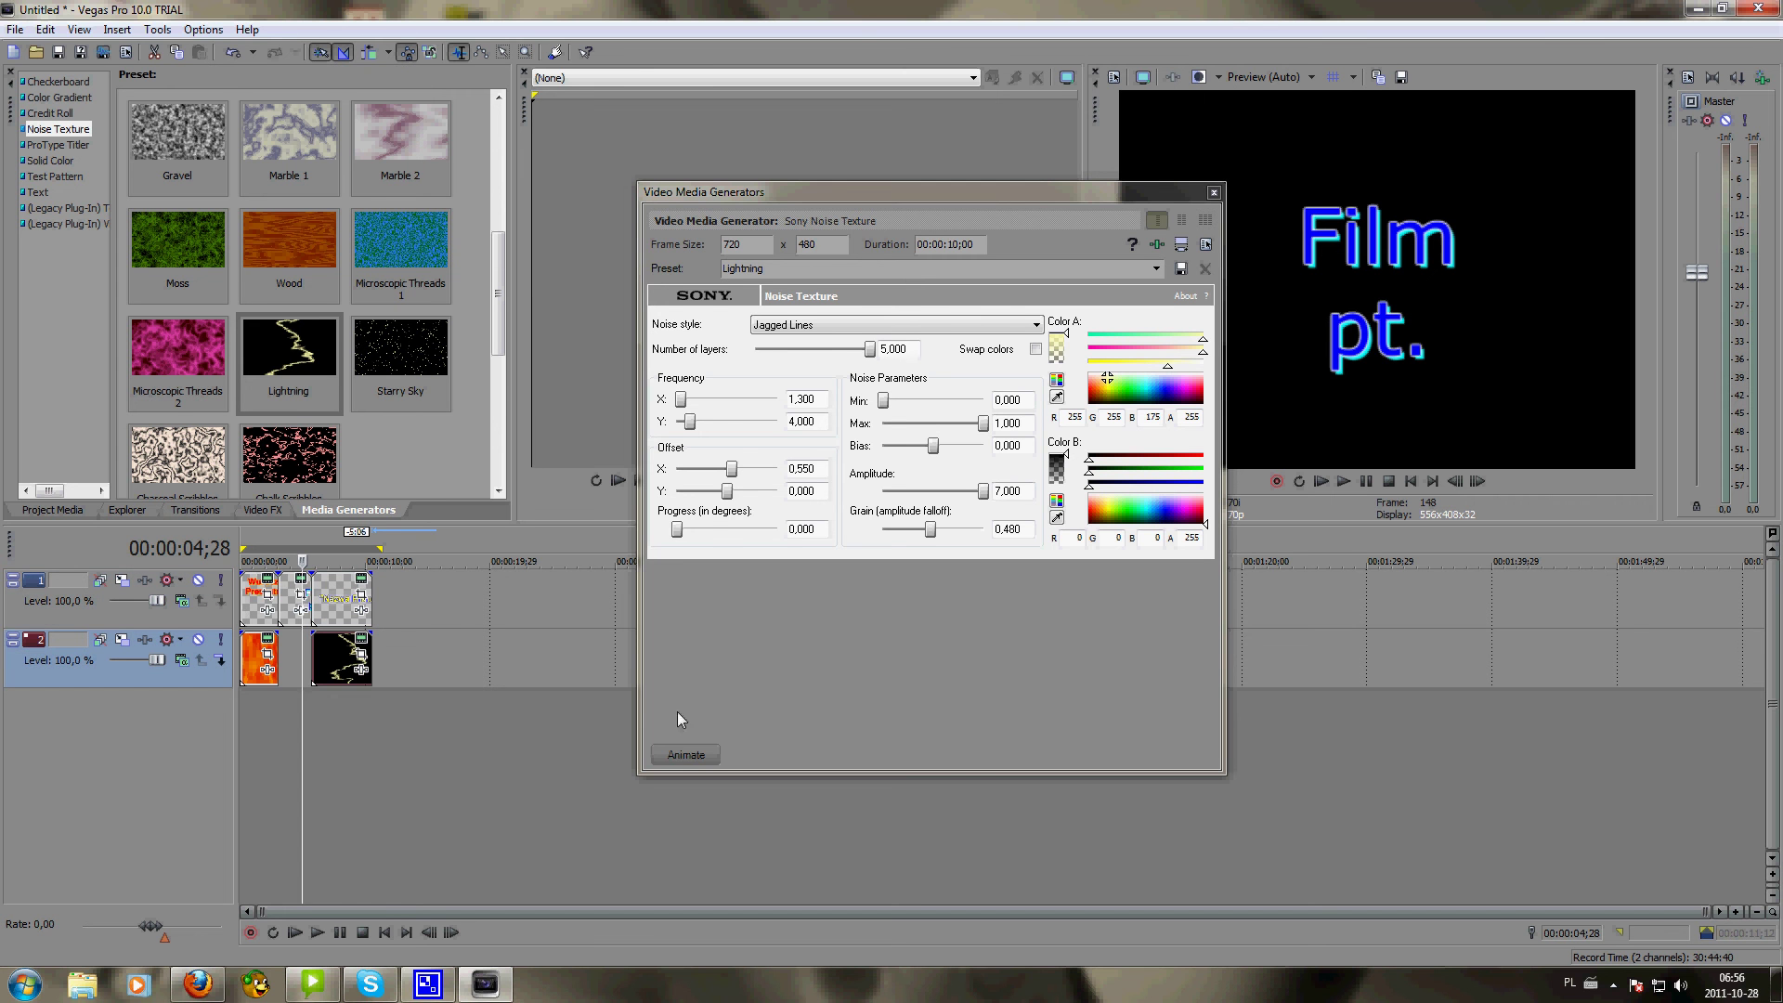
- Enable animation for the lightning, set Color A to orange (255, 154, 90), add an end keyframe at 00:00:10;00, and close its settings
left_click(686, 754)
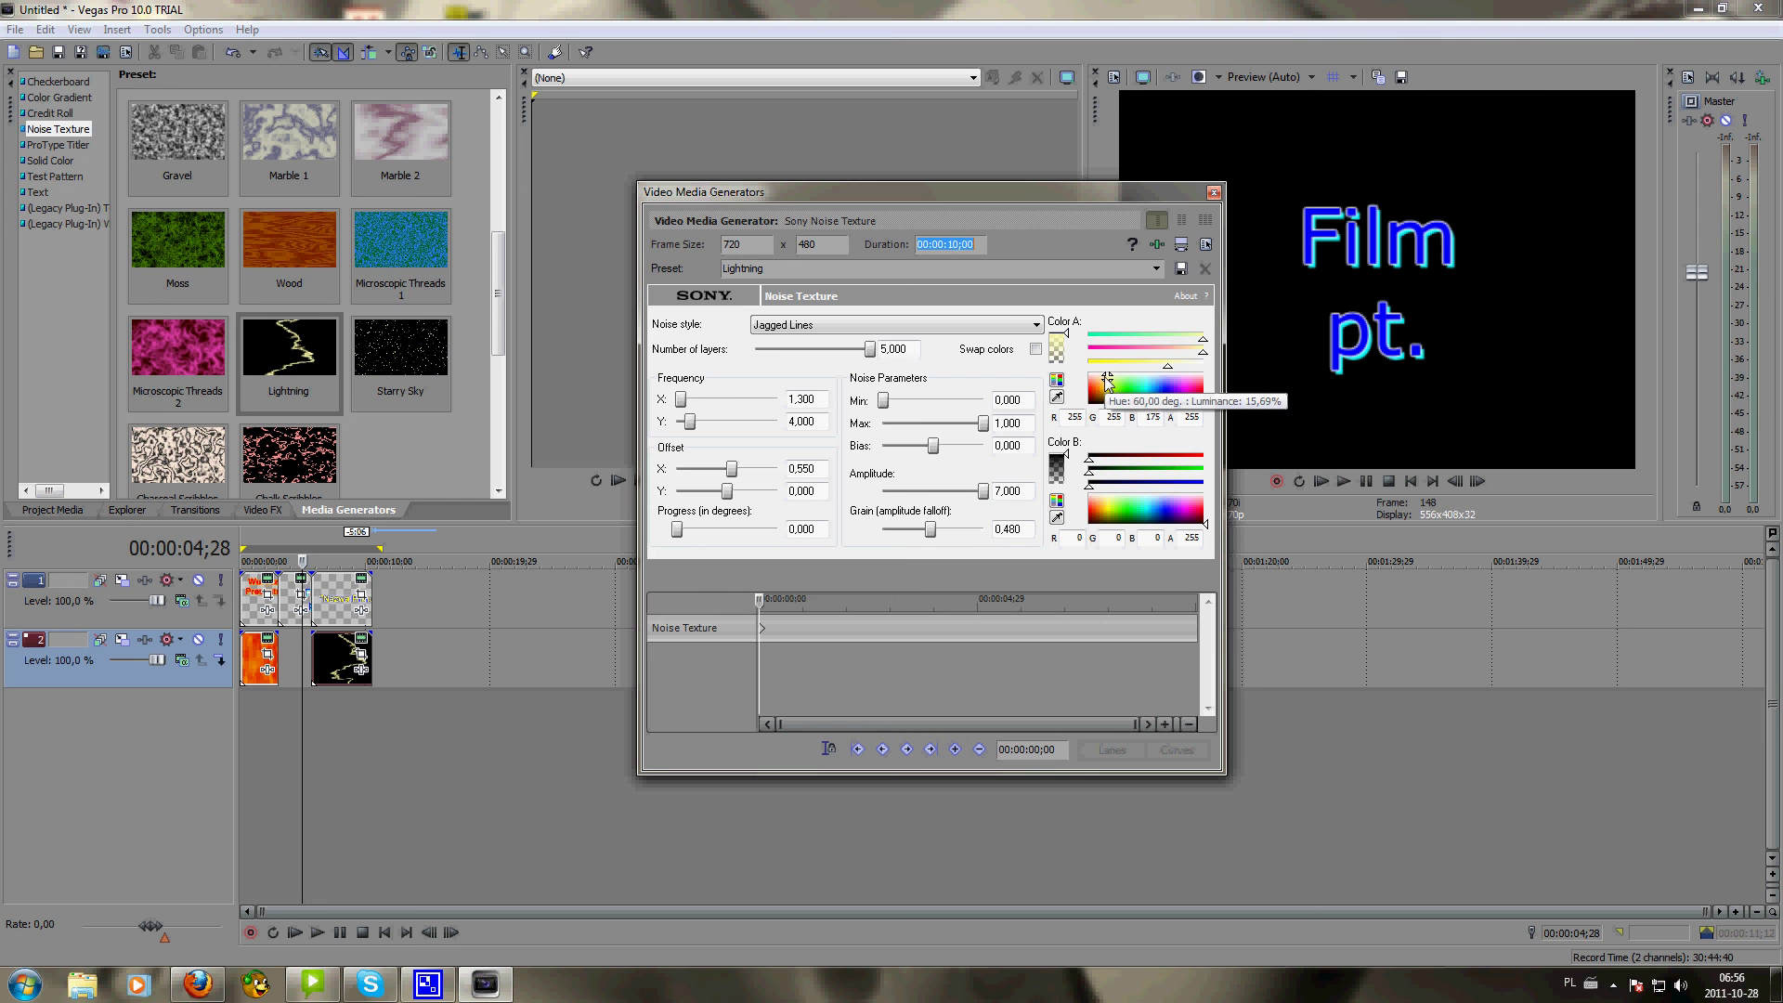
left_click(1105, 381)
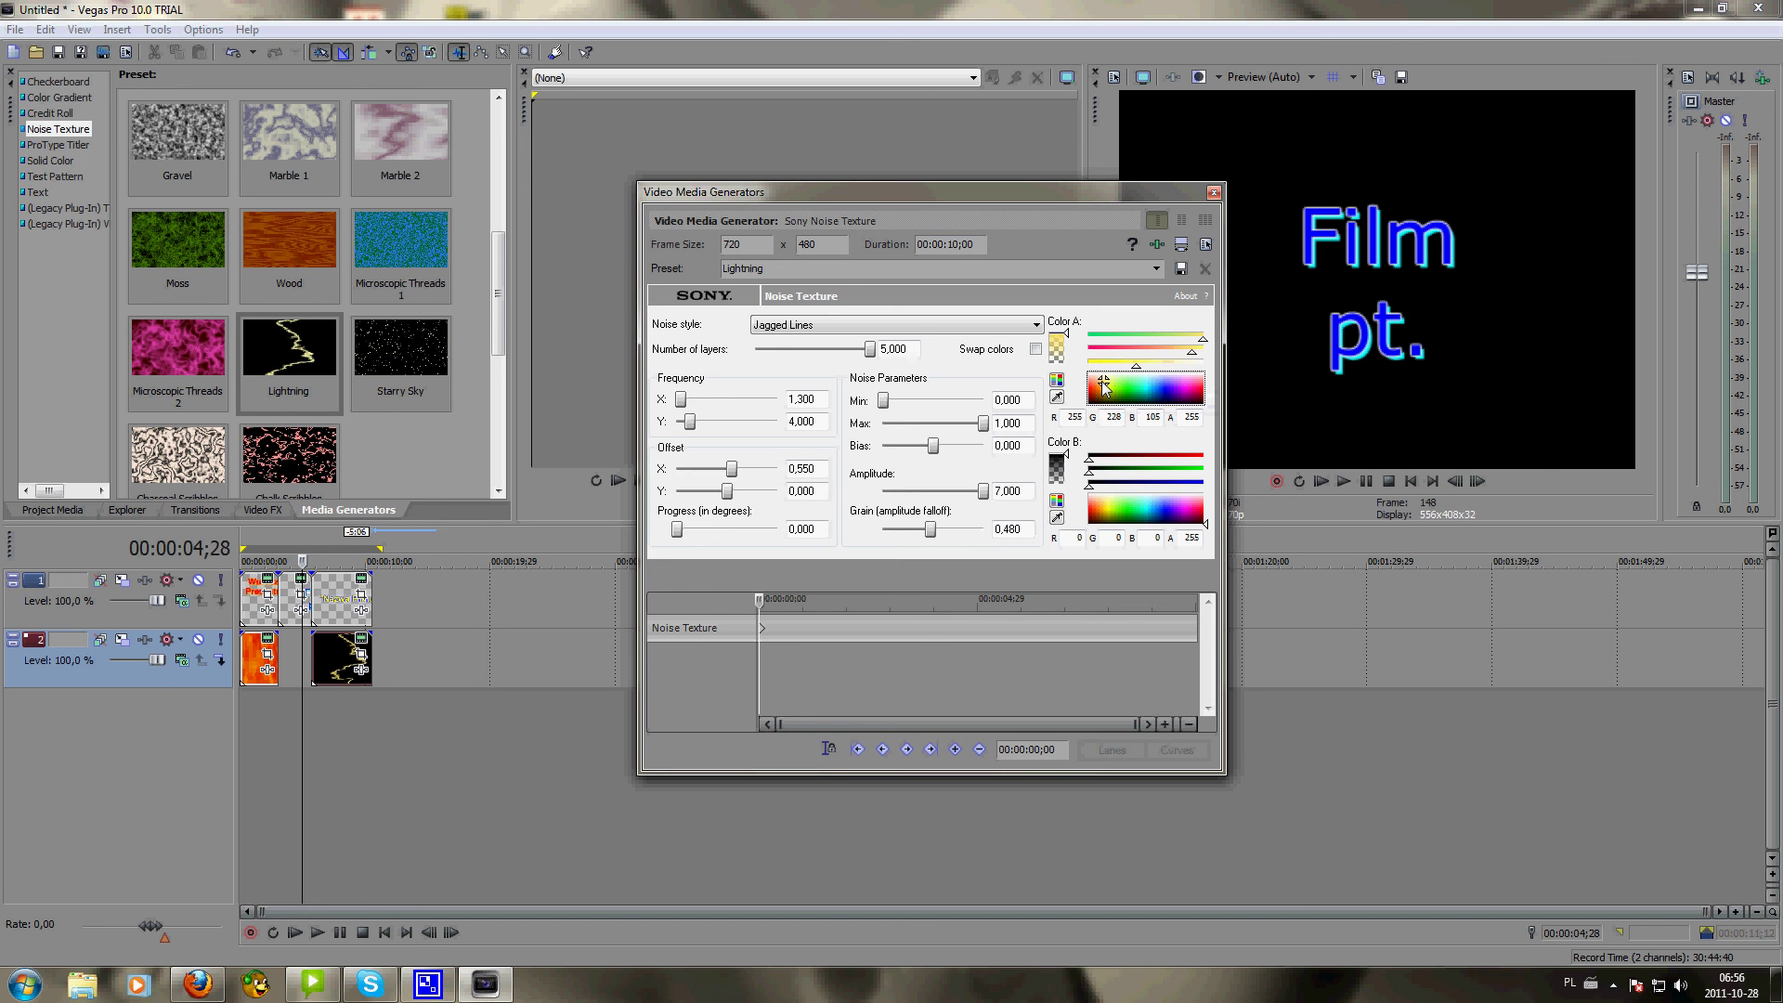
left_click_drag(1105, 384, 1096, 389)
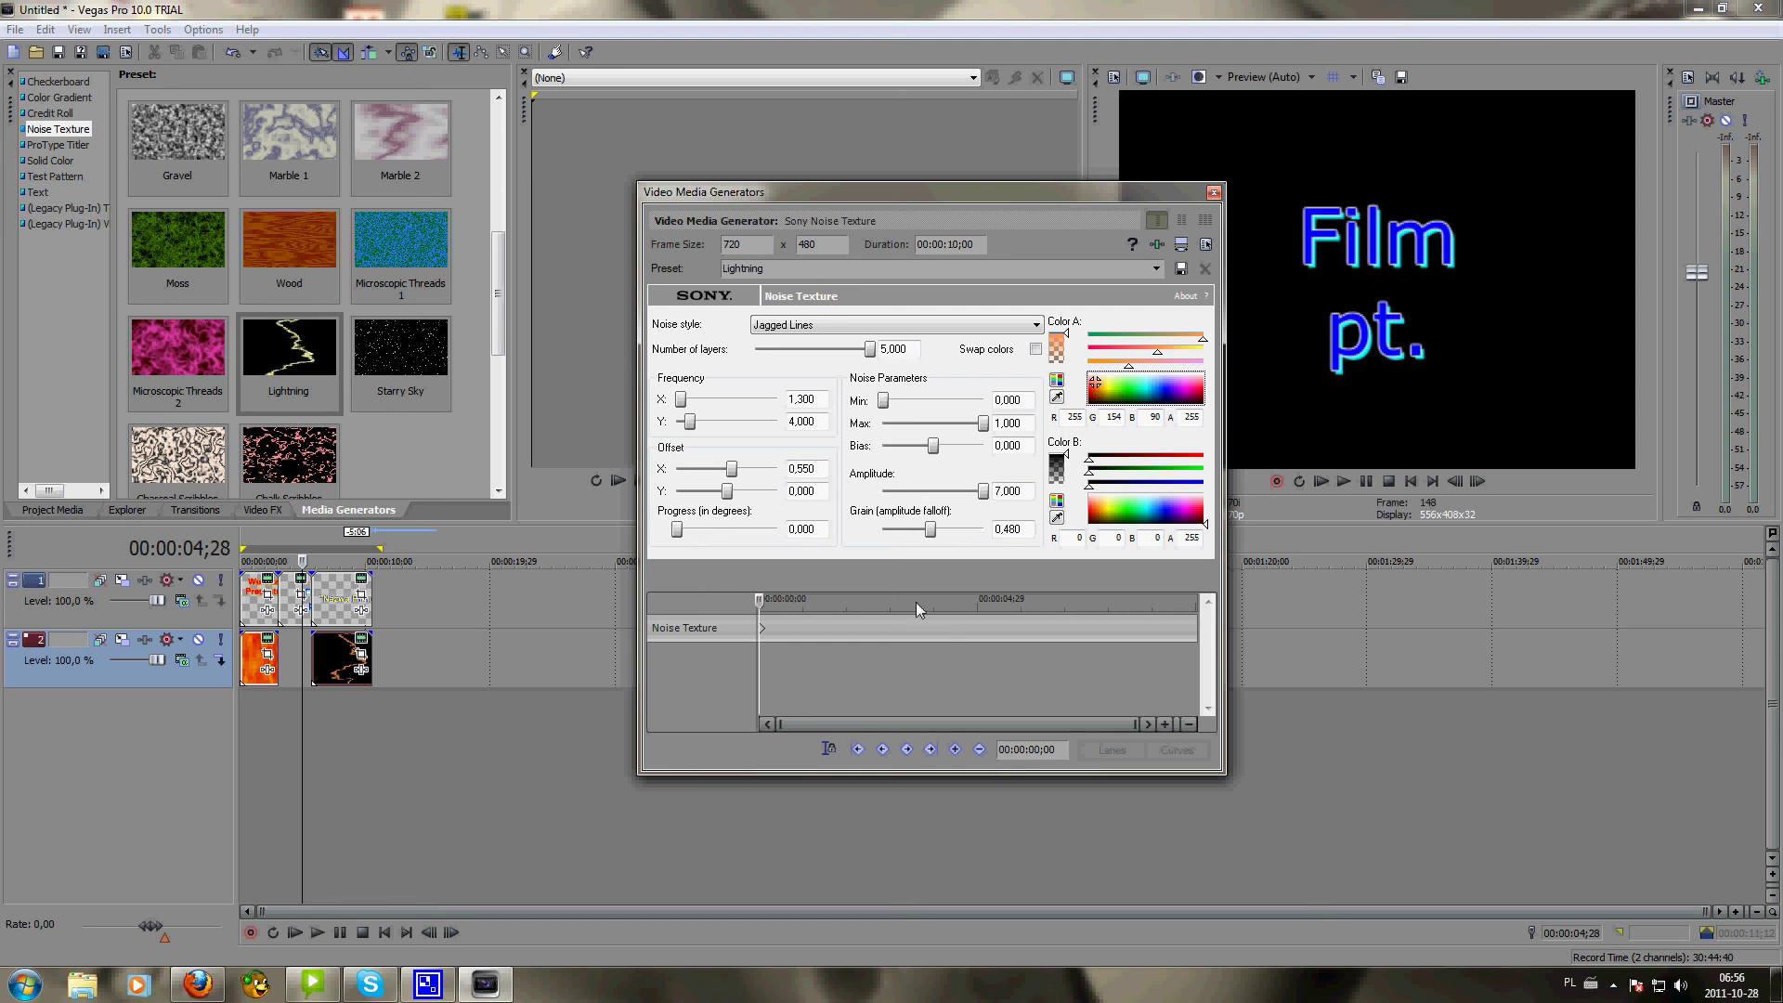
left_click(1197, 629)
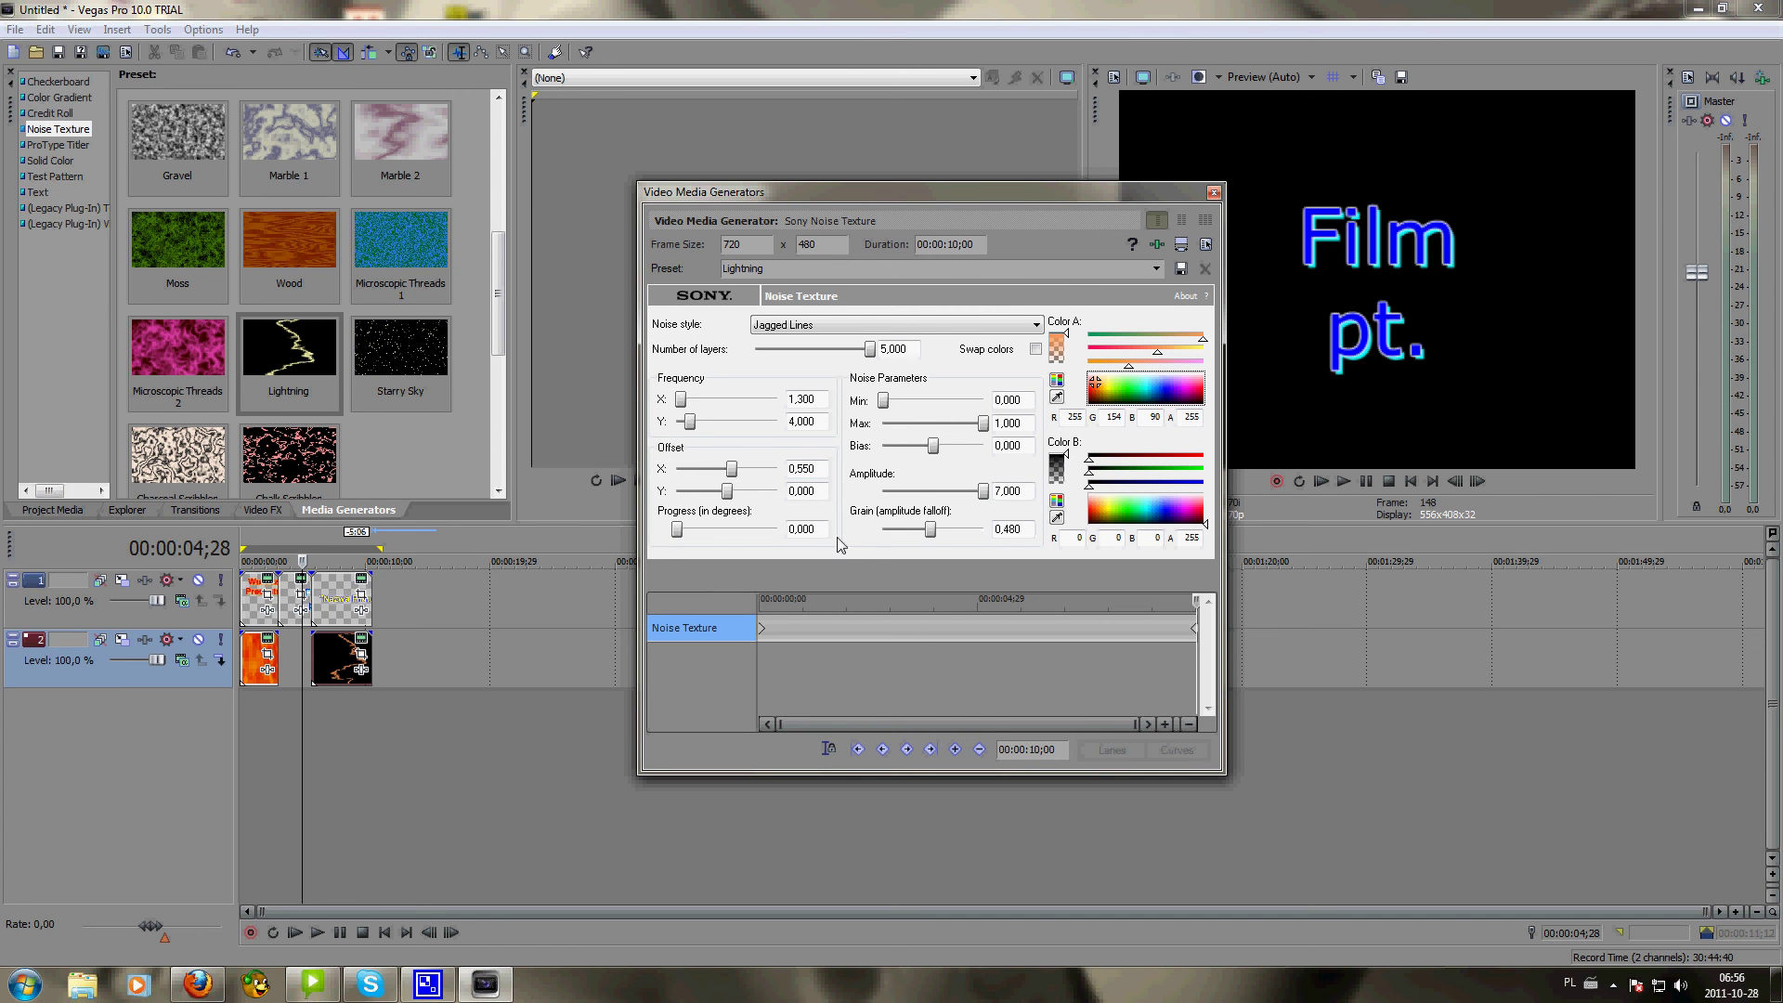
left_click_drag(838, 538, 850, 544)
left_click(1214, 192)
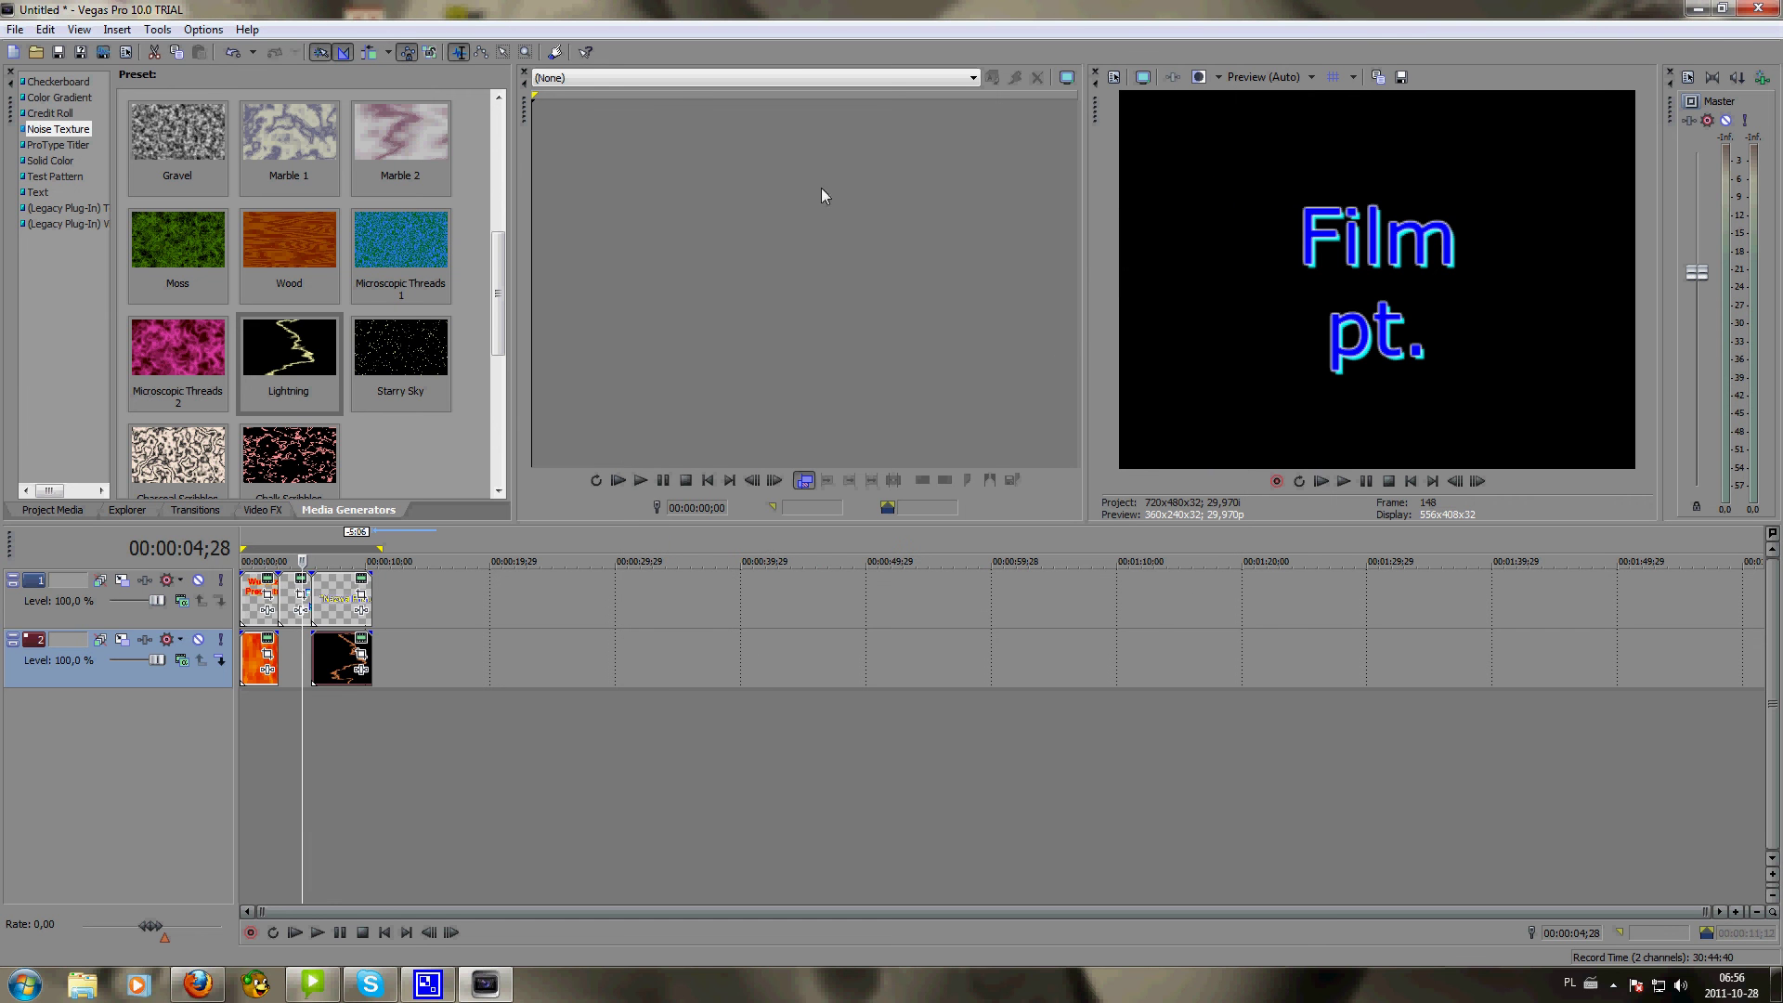
- Apply the 3D Blinds Simple transition between the first title and the "Film pt." clip, keeping its default settings
left_click(195, 511)
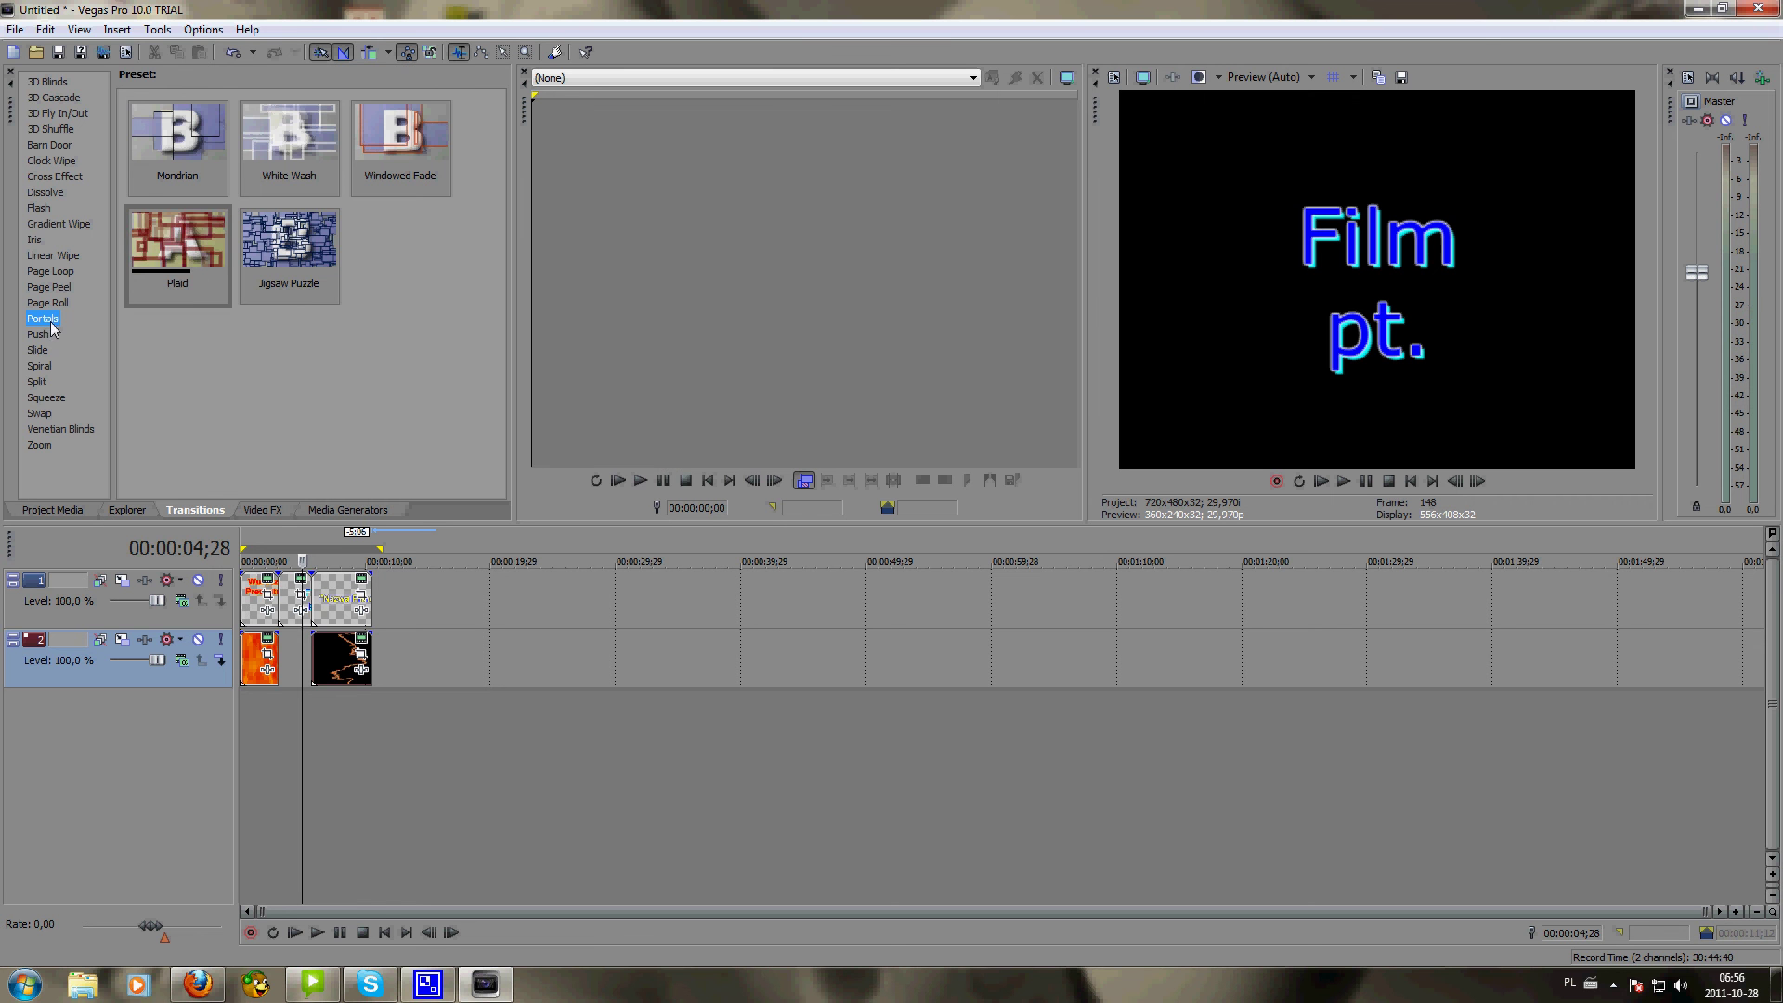
left_click(56, 176)
left_click(48, 81)
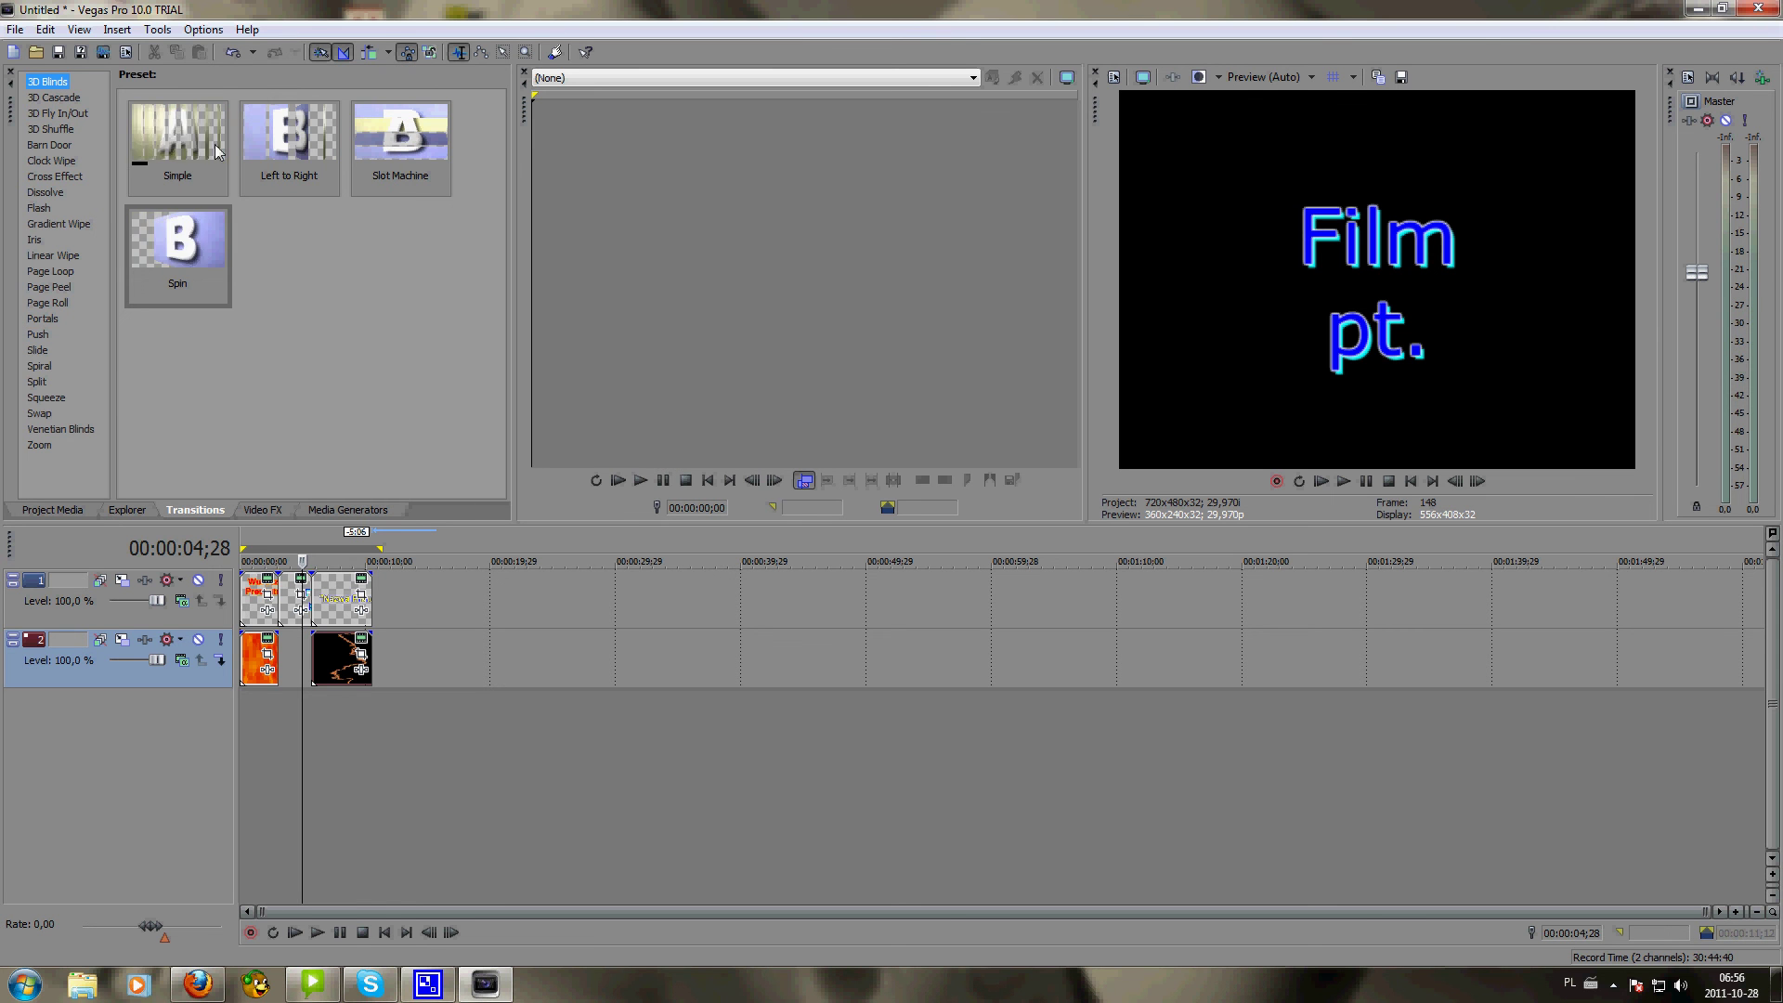
left_click(206, 141)
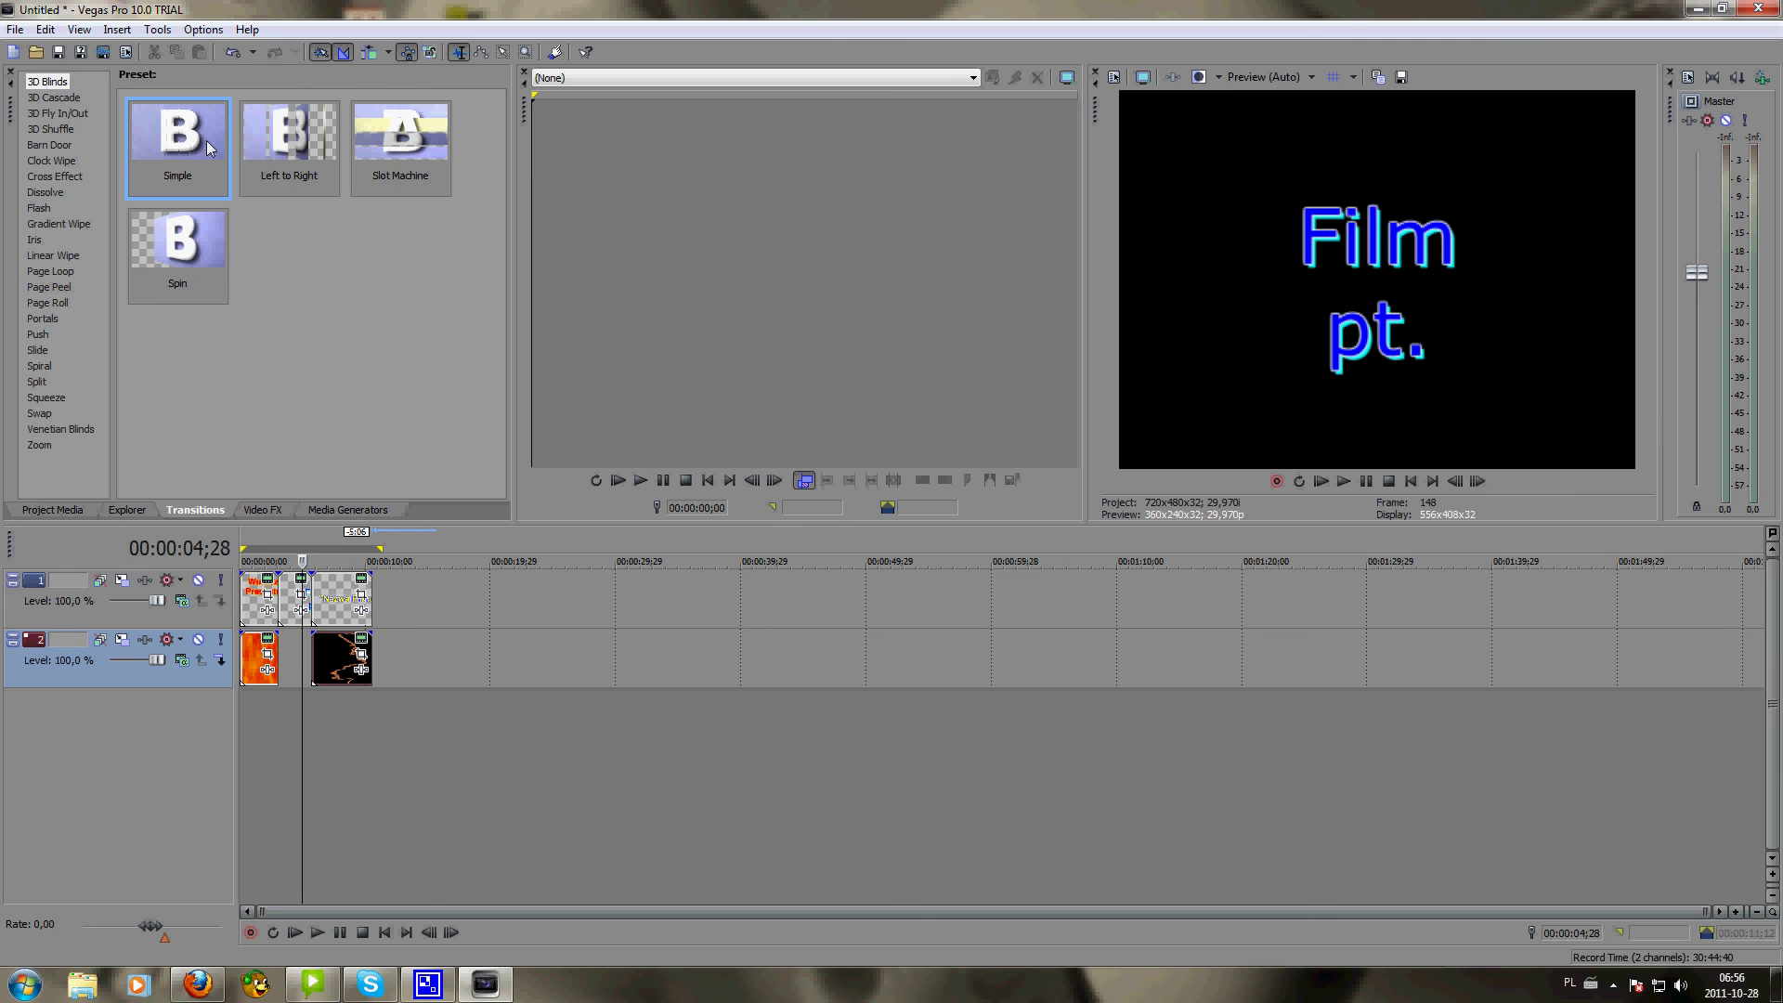
left_click_drag(206, 141, 278, 609)
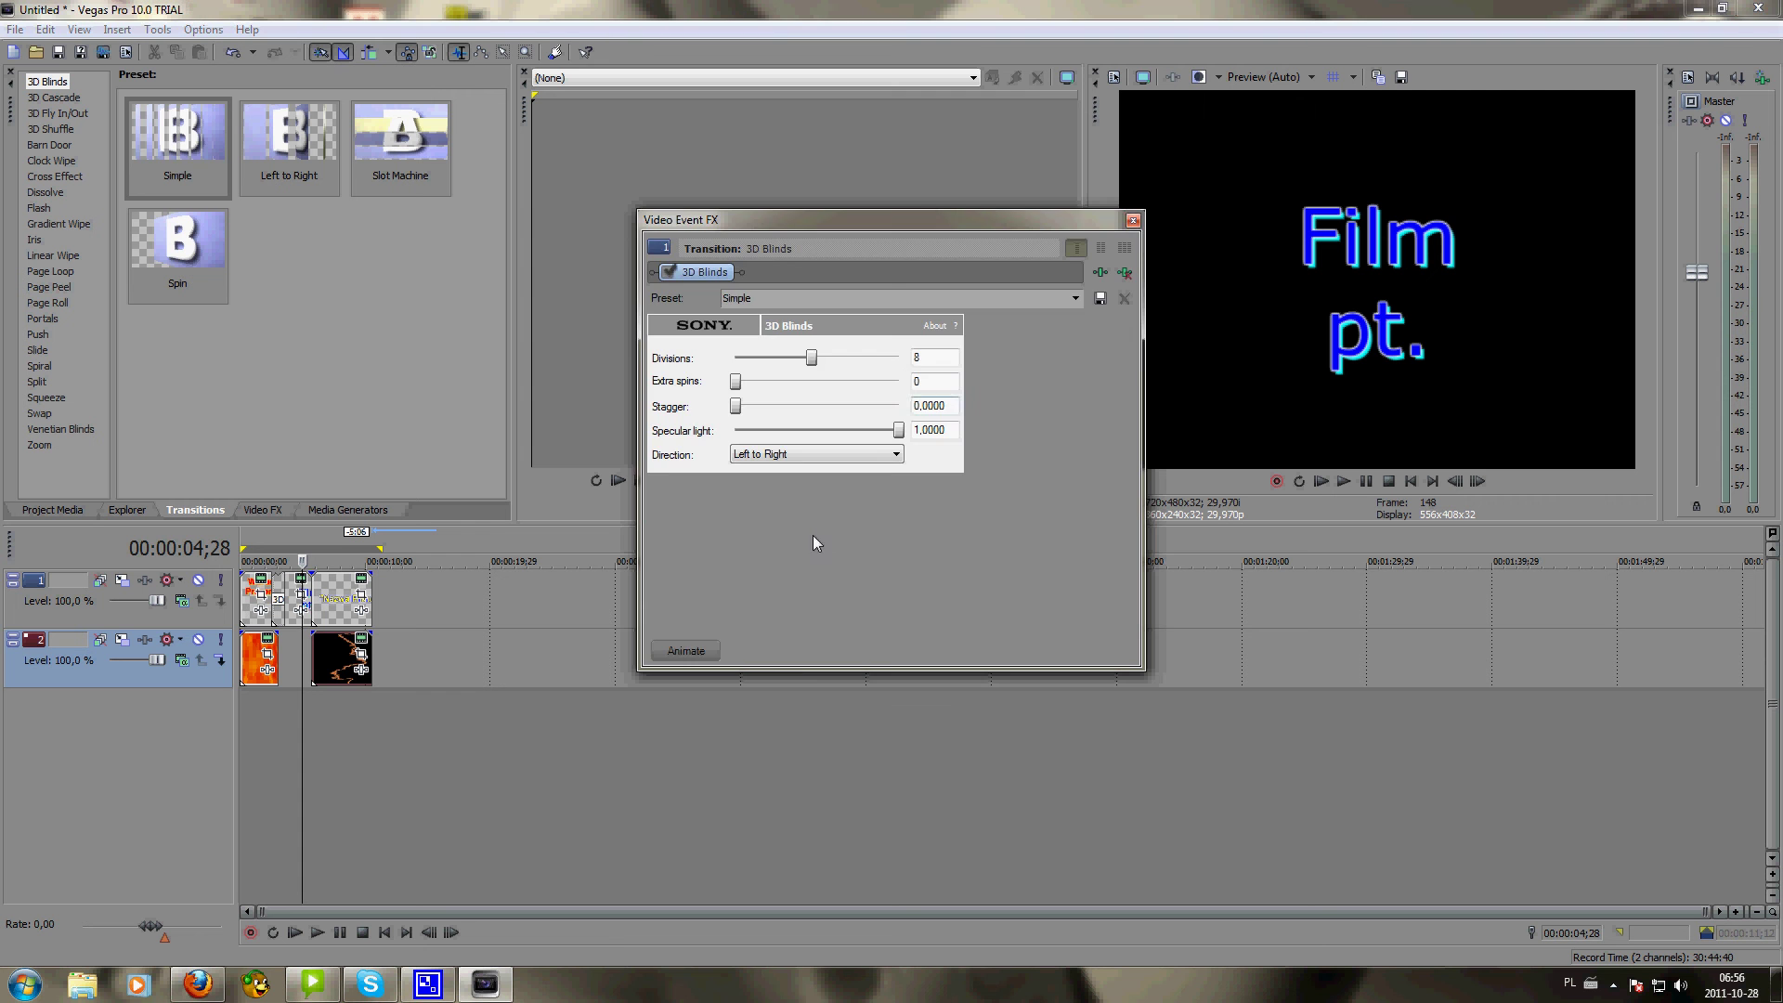
left_click(1134, 221)
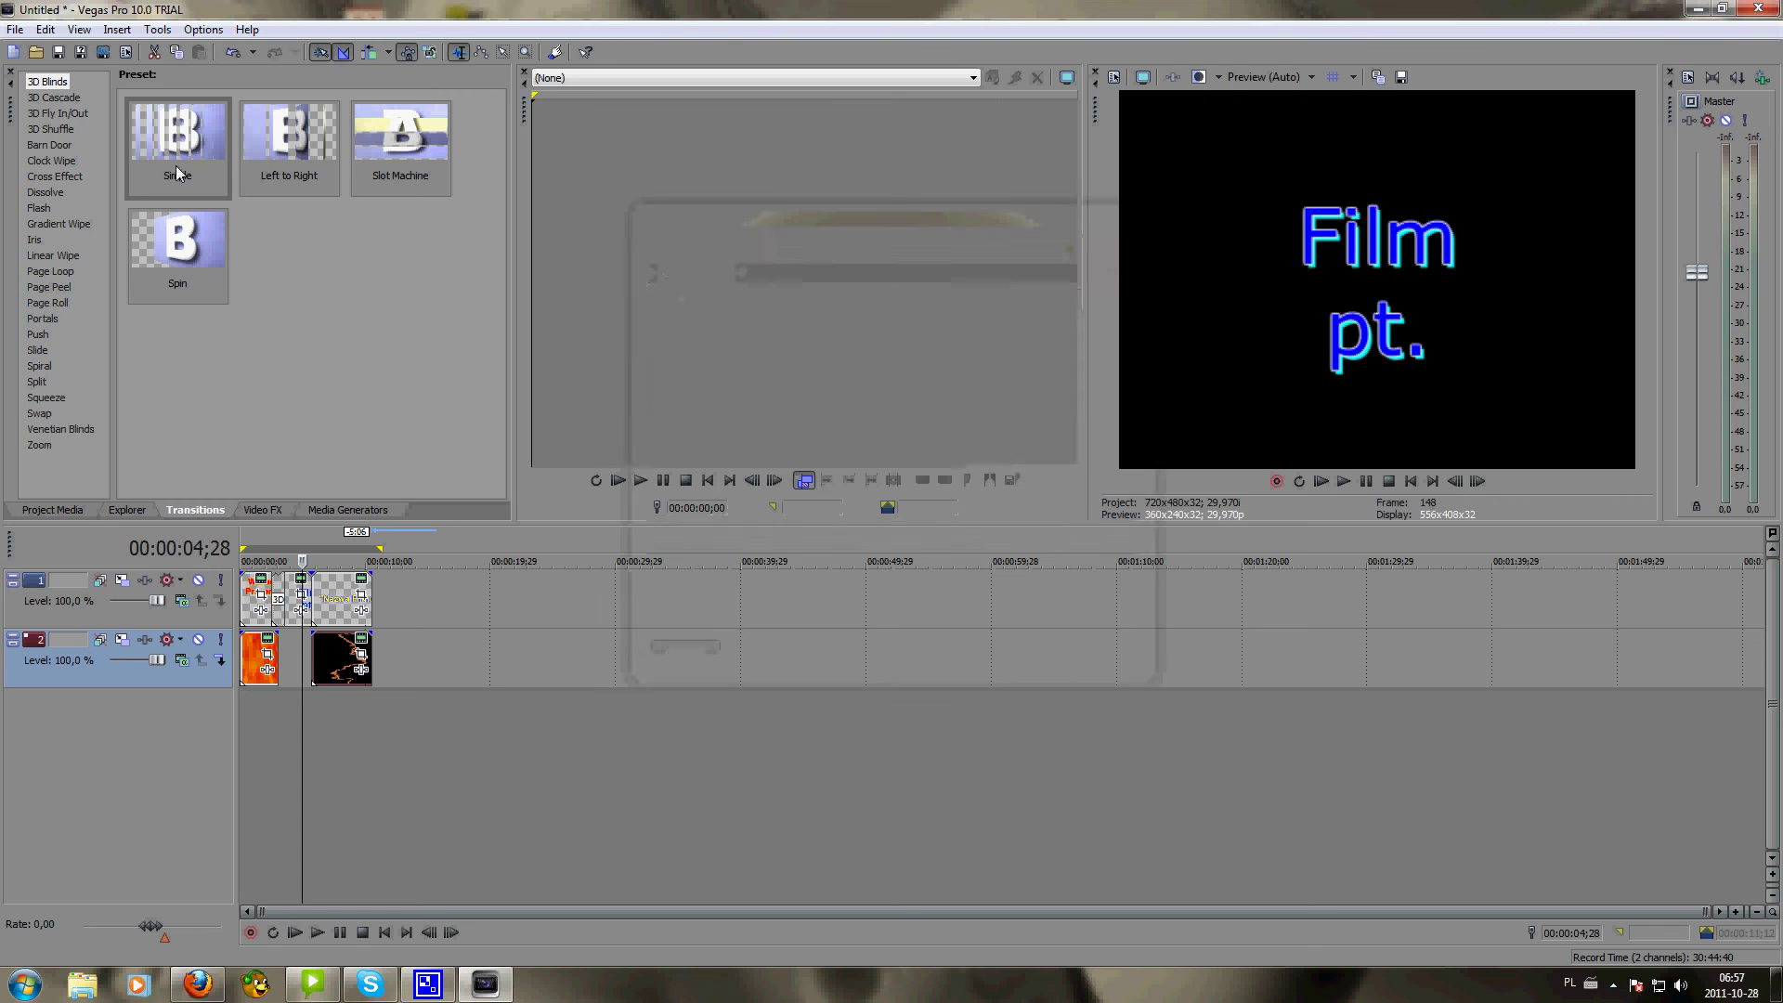
- Apply the 3D Blinds Spin transition between the "Film pt." and "Nazwa Filmu" clips, and play back the intro
left_click_drag(175, 247, 316, 605)
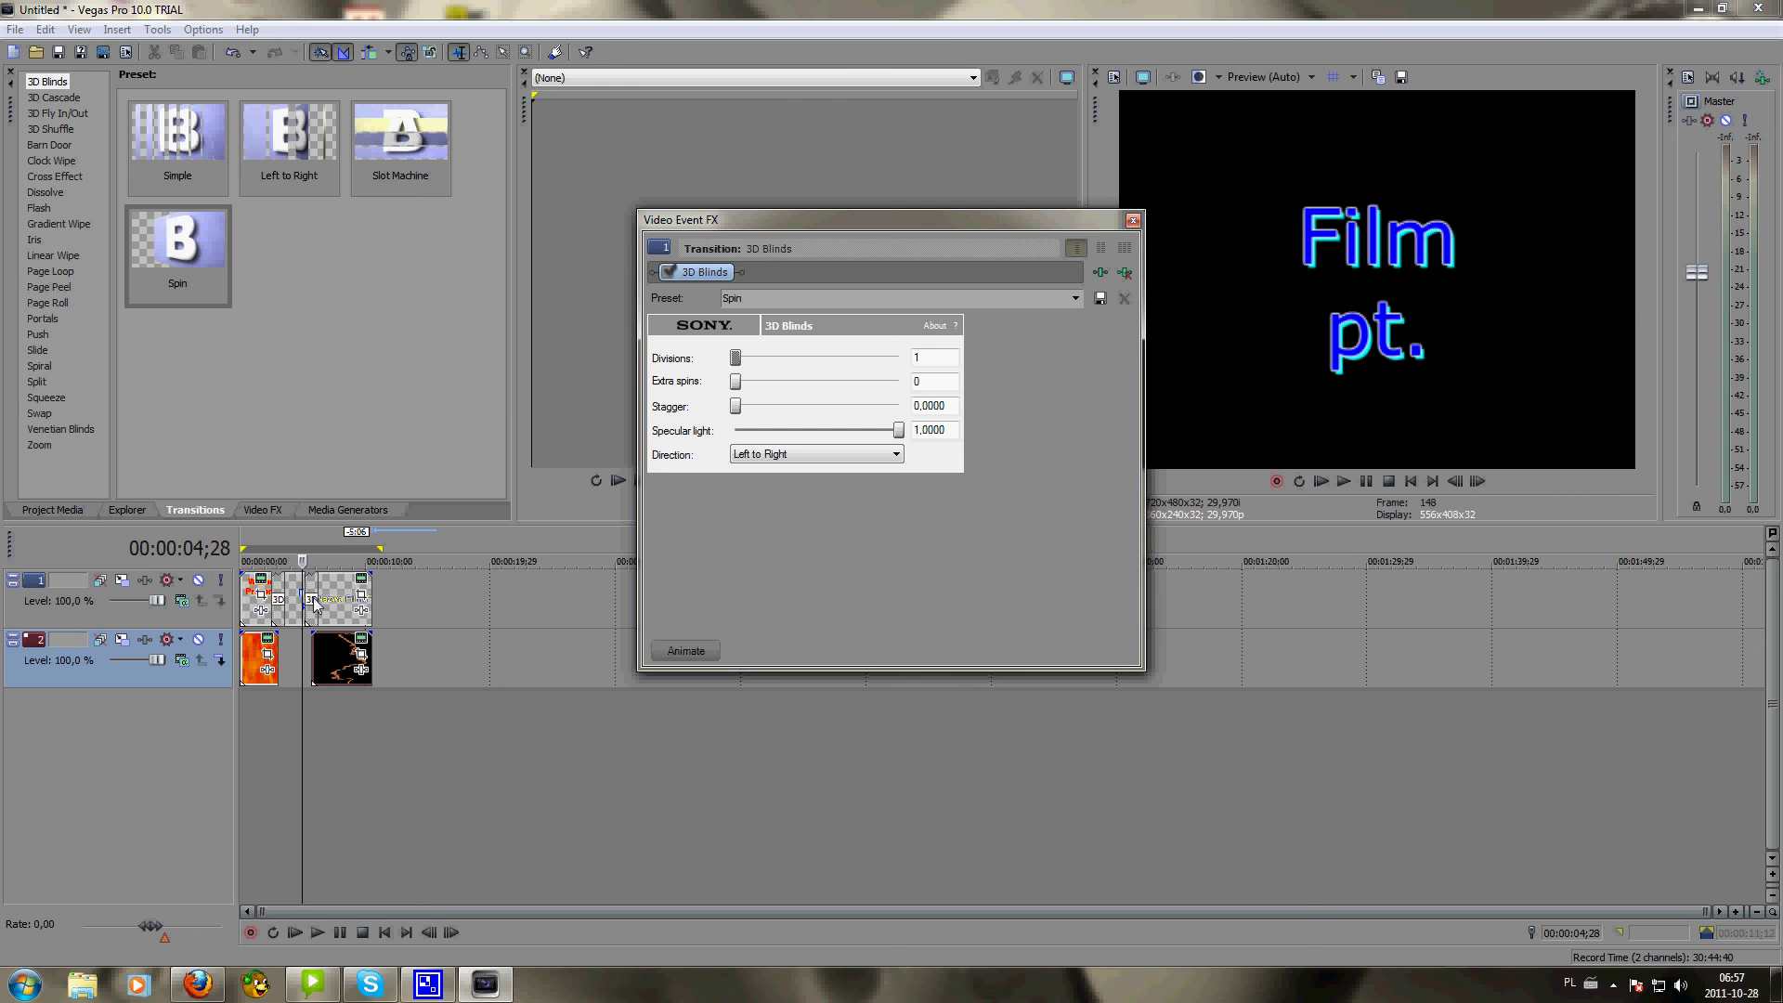
left_click(1134, 220)
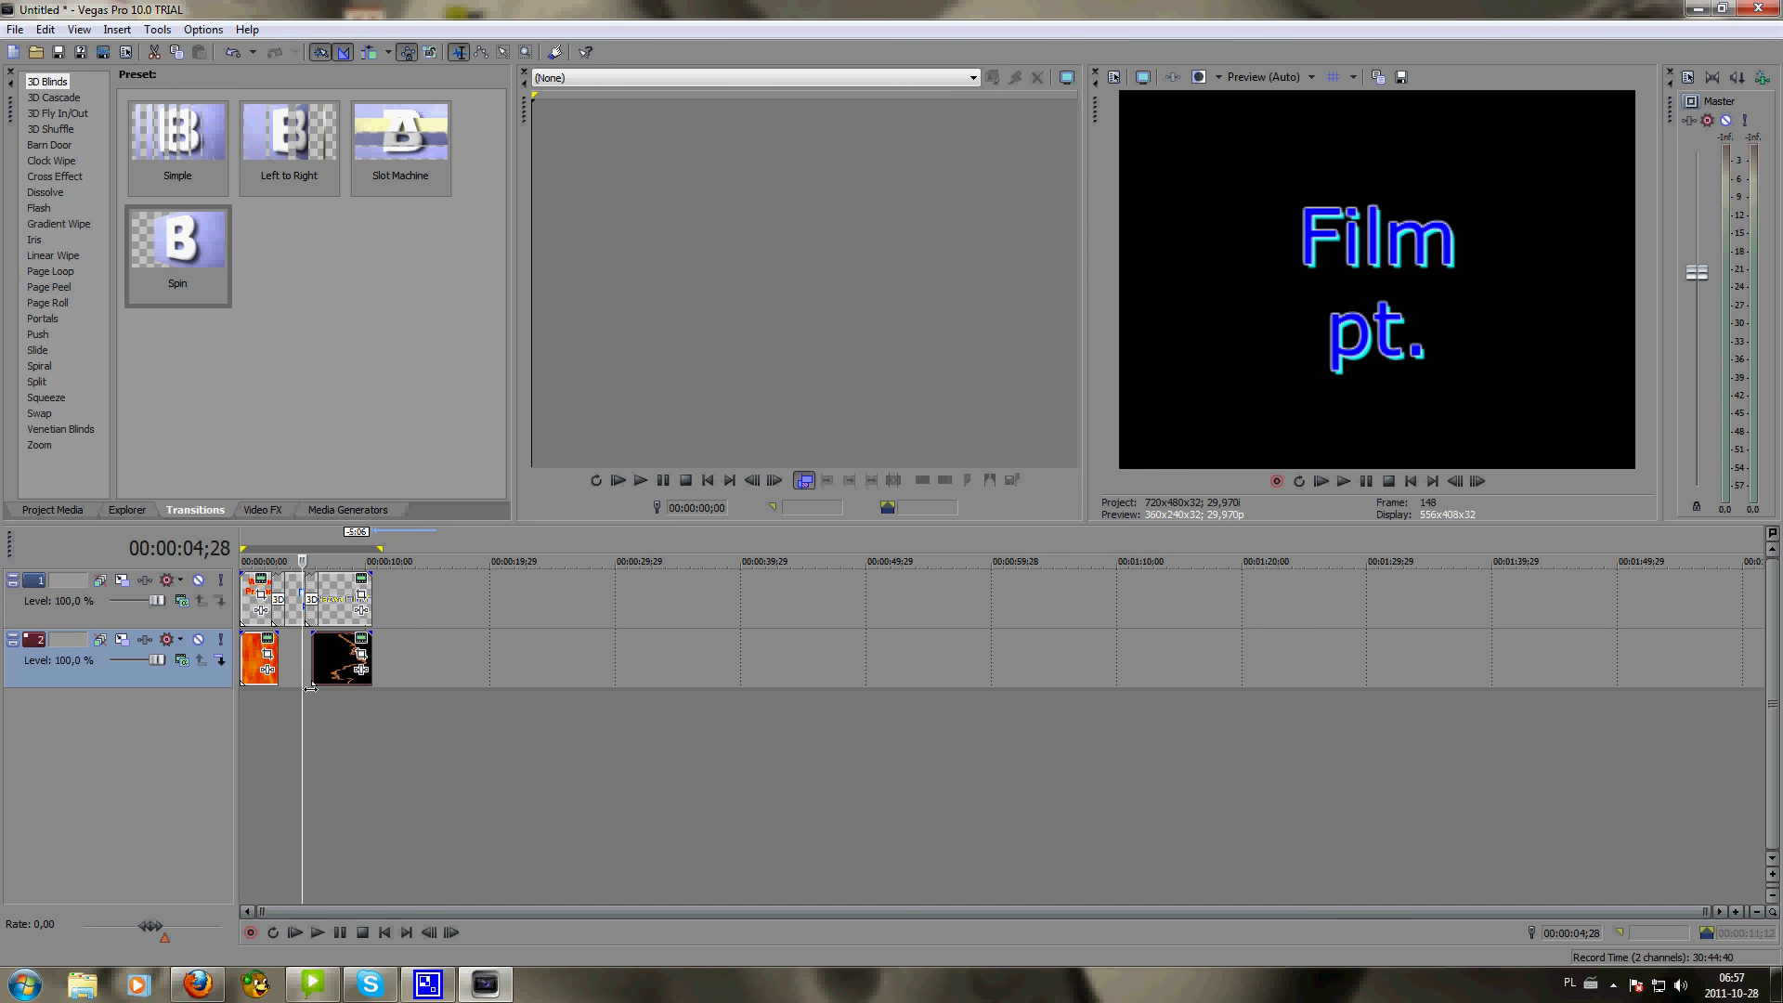
left_click(297, 934)
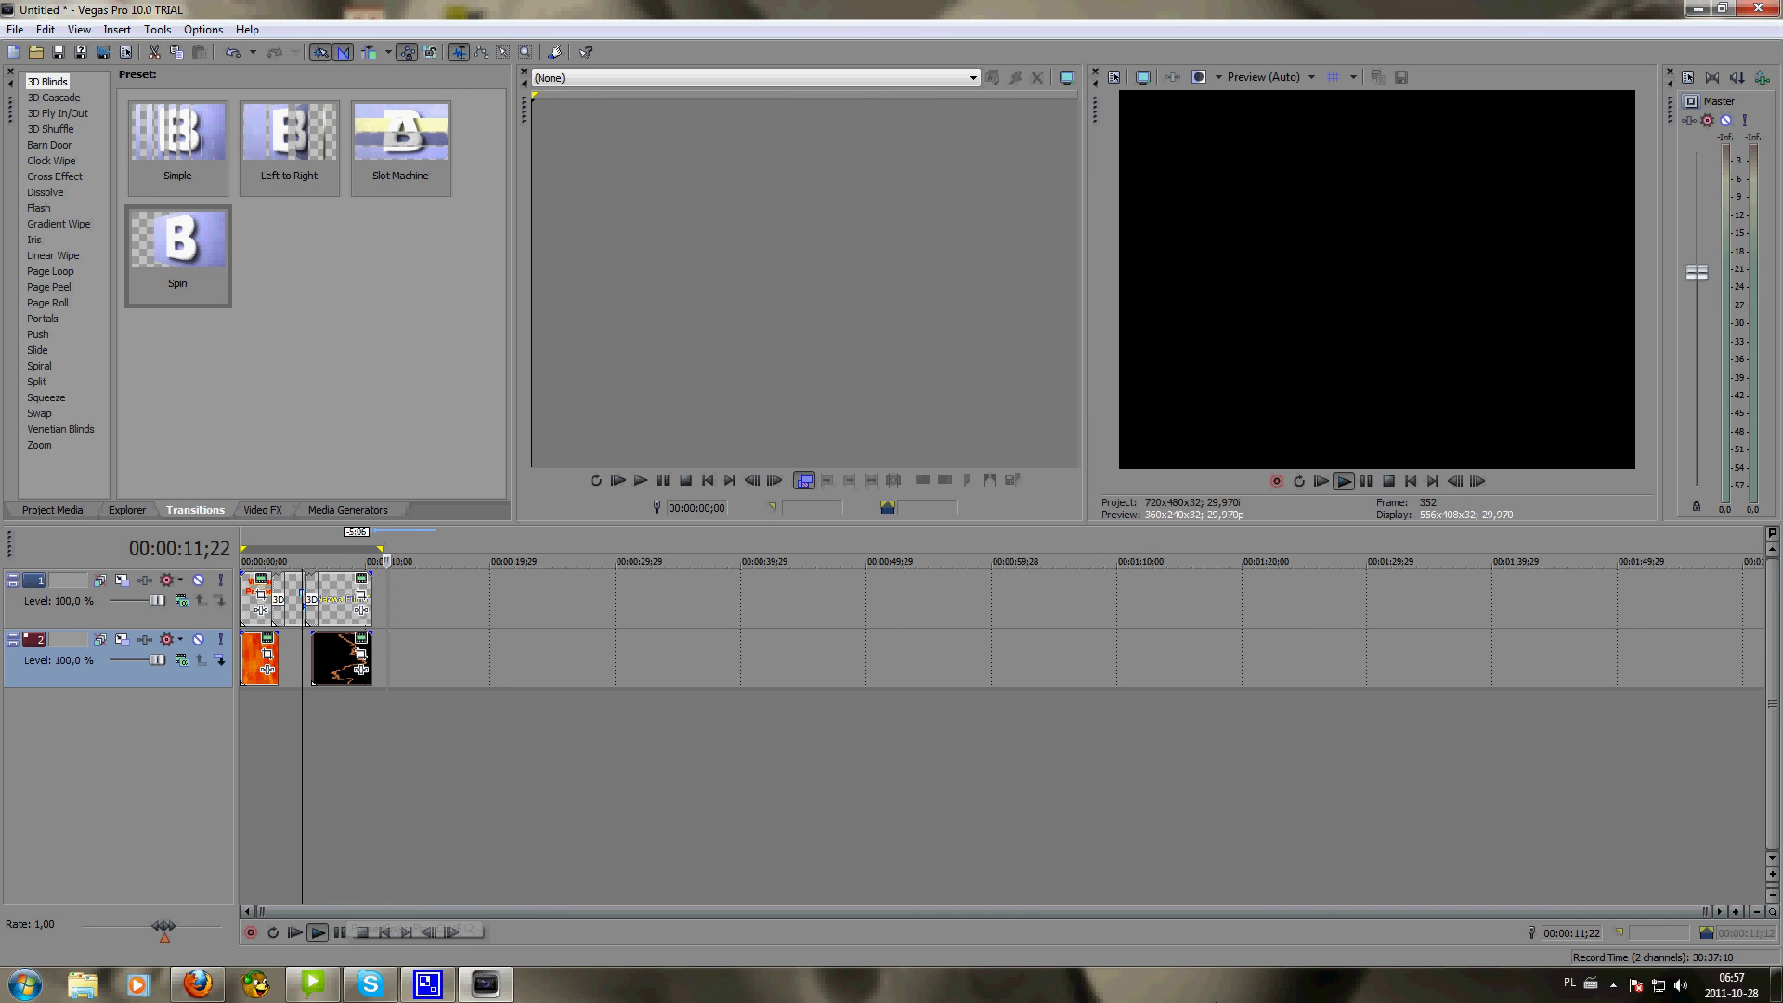
left_click(1613, 984)
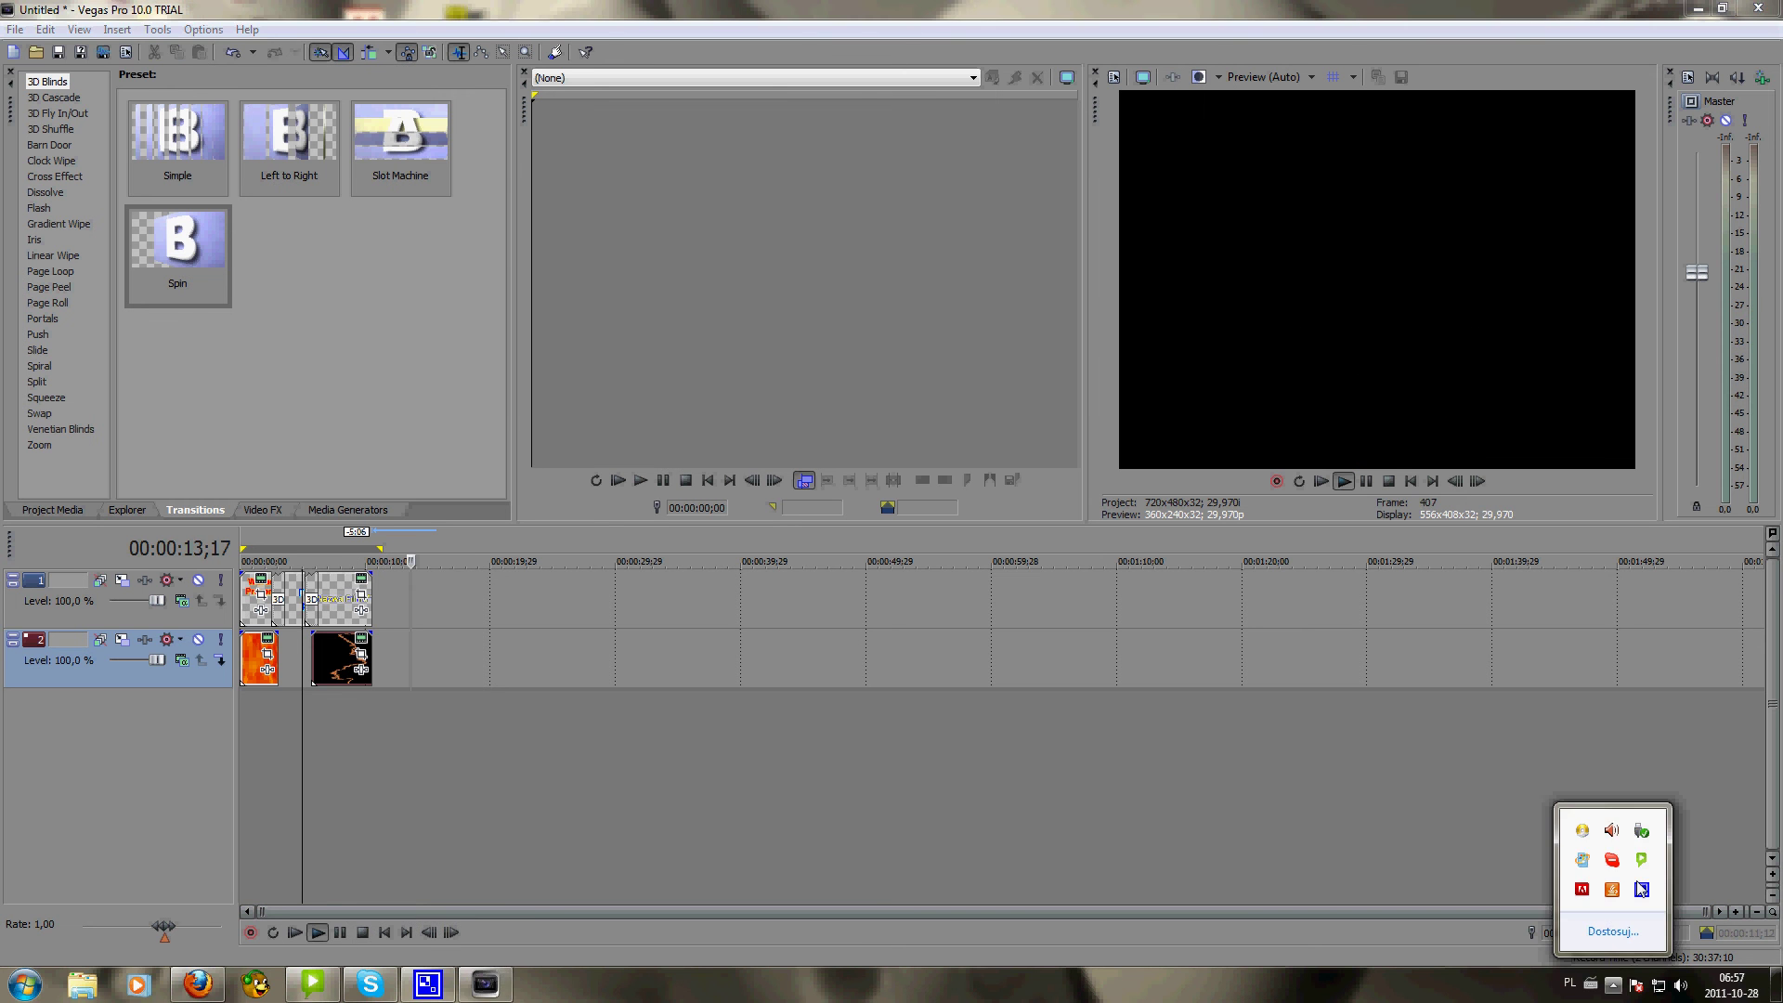
left_click(1641, 892)
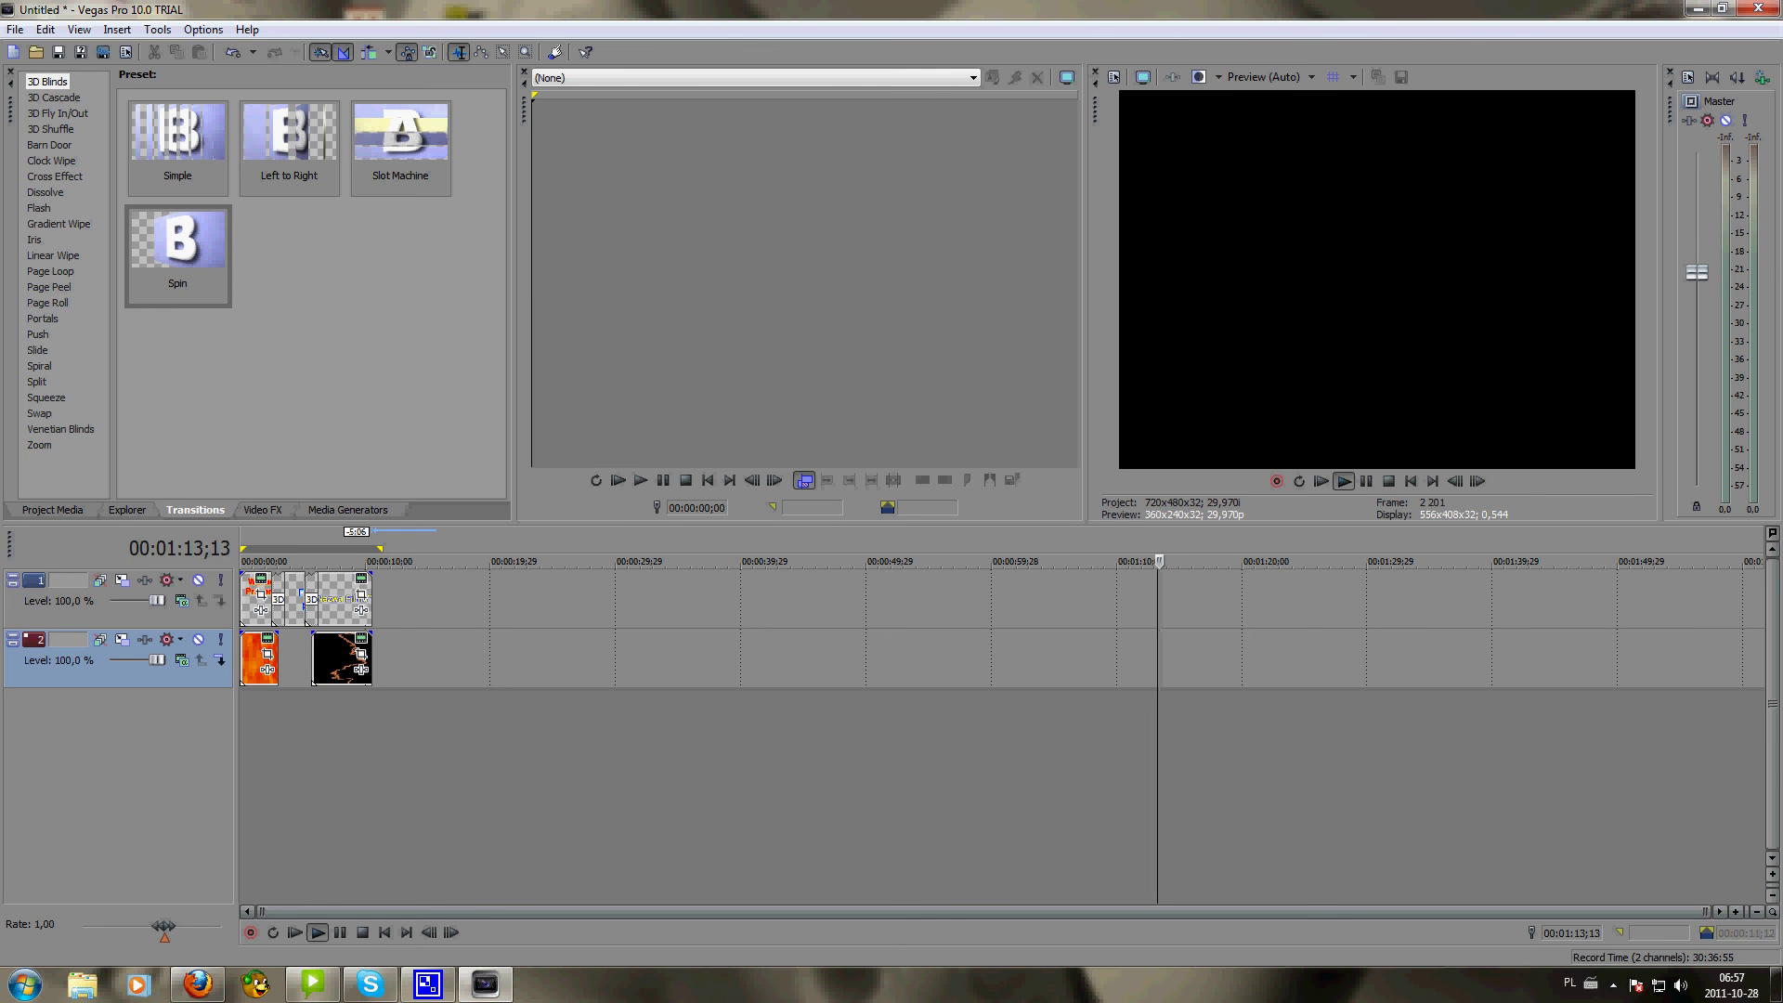
left_click(1615, 986)
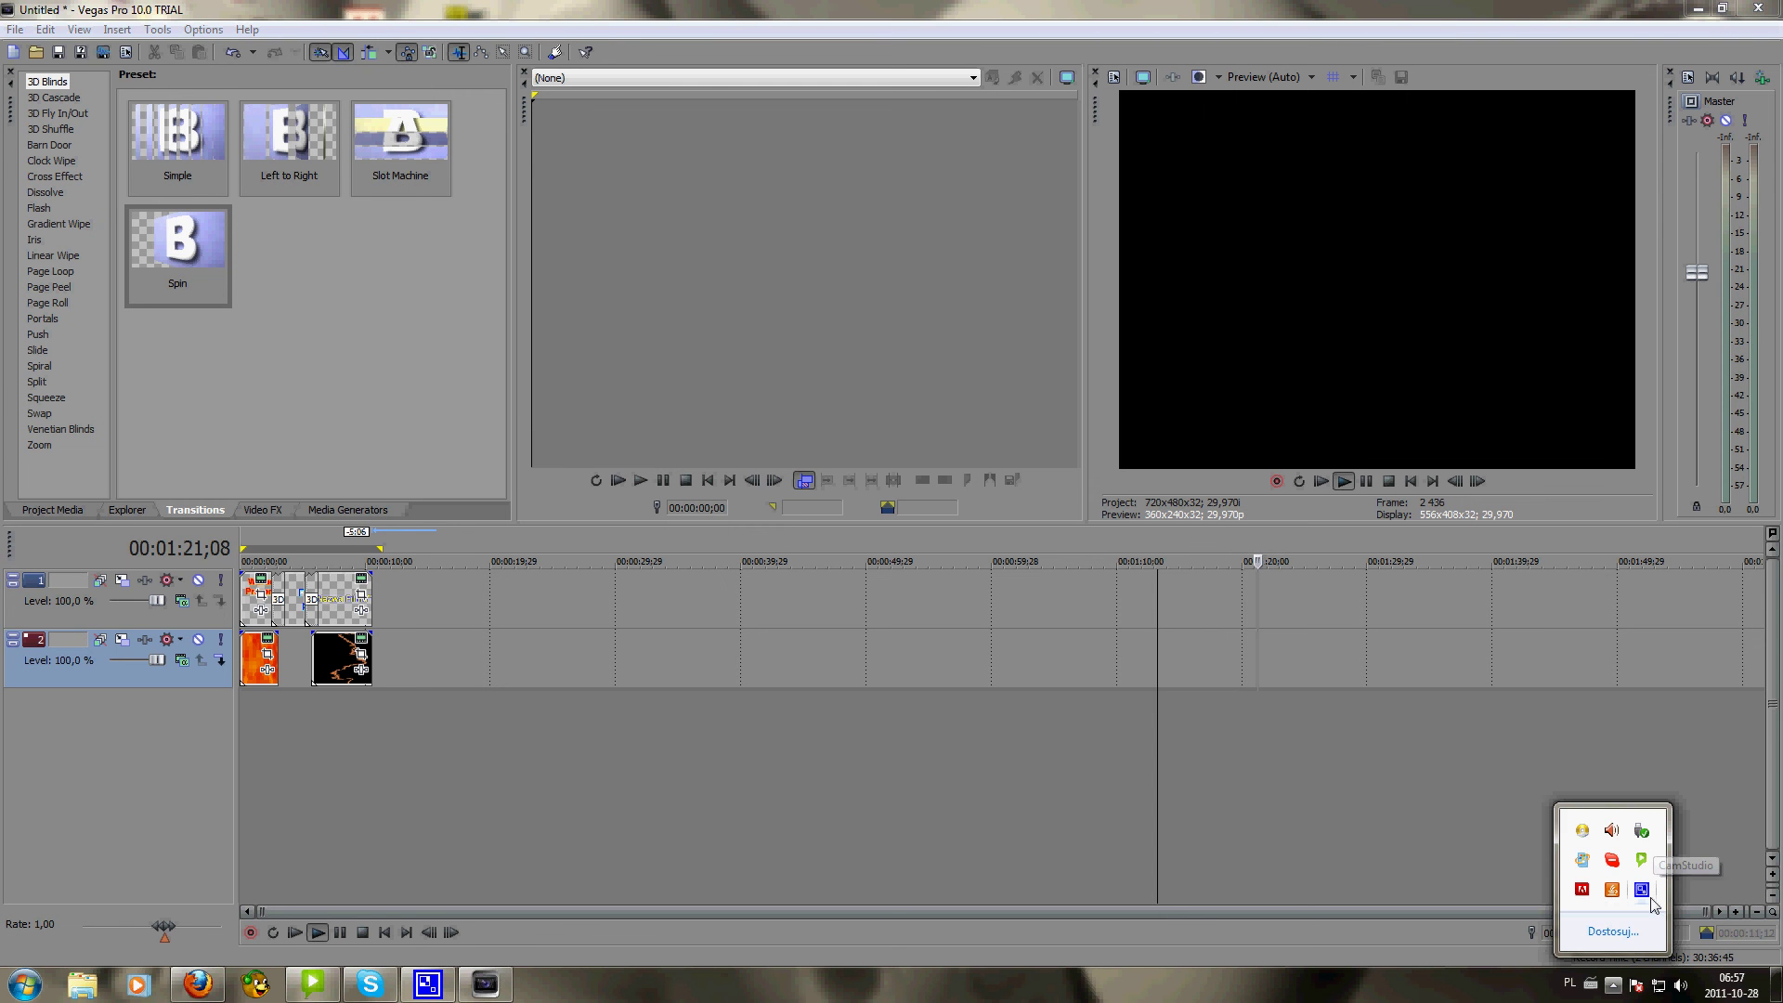